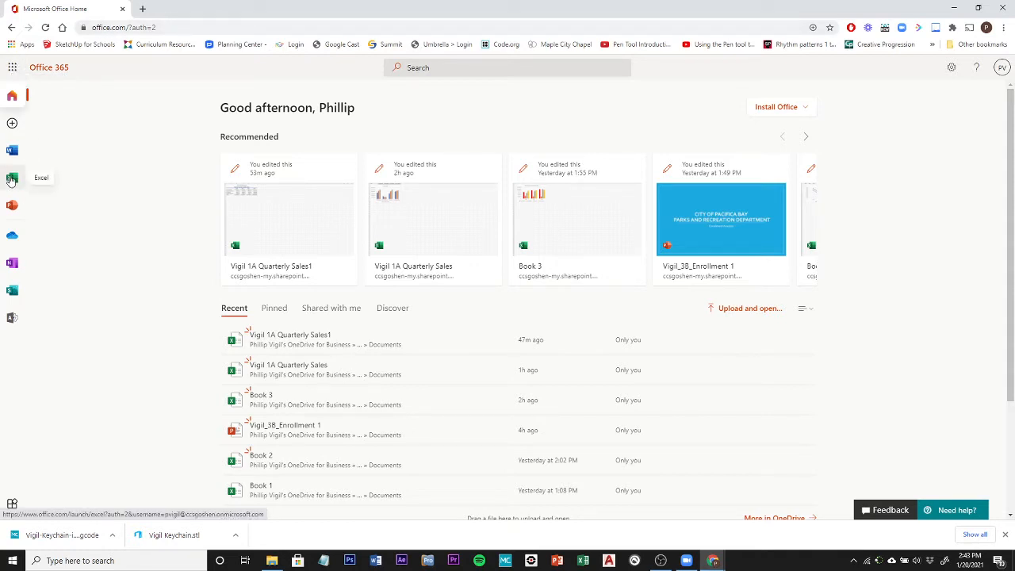
Create a new blank workbook in Excel.
{"action": "left_click", "coordinate": [11, 181]}
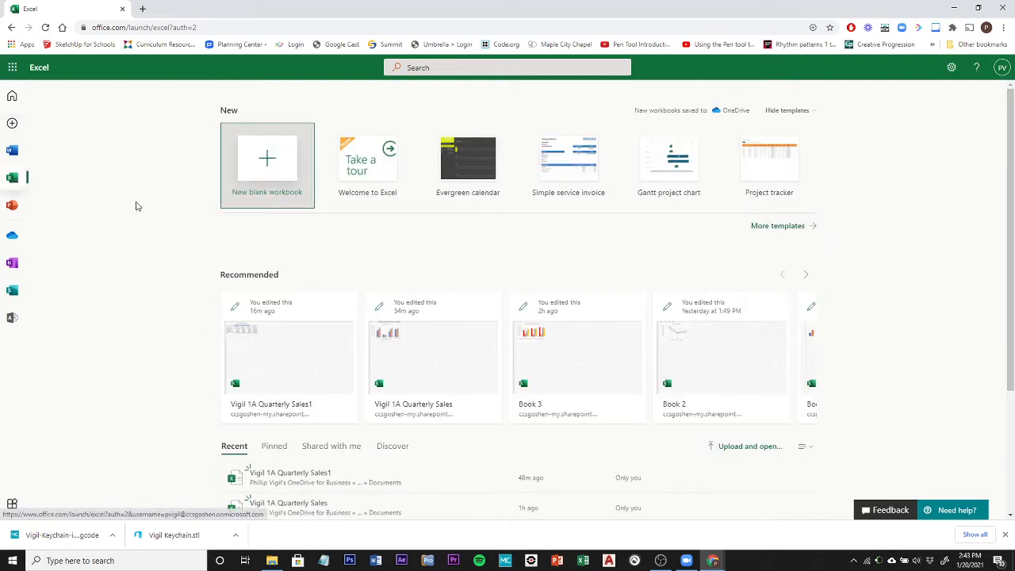
{"action": "left_click", "coordinate": [268, 160]}
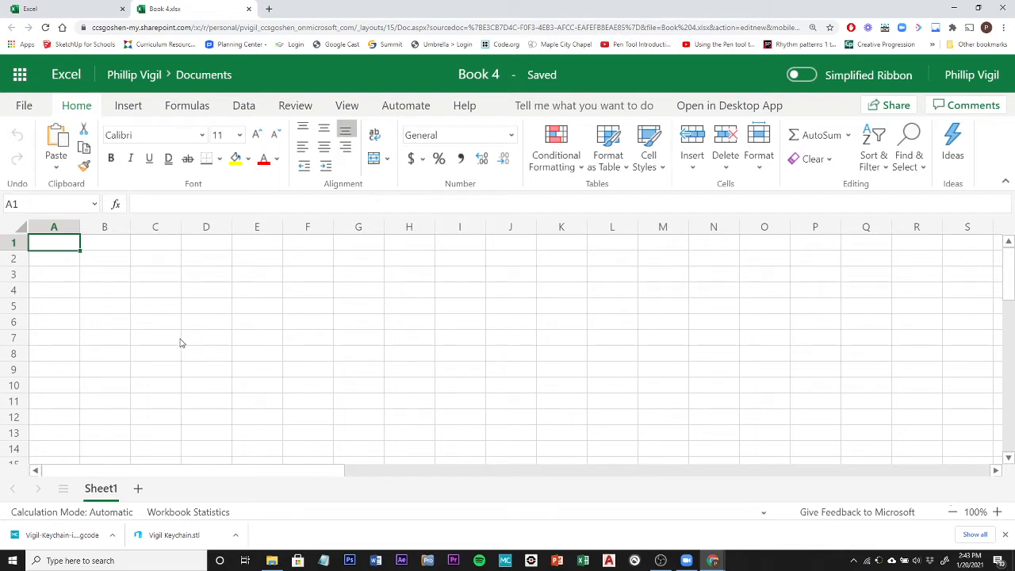
Examine how column letters and row numbers form cell addresses, using cells such as A3, A1, B1, D1 and D10.
{"action": "left_click", "coordinate": [56, 264]}
{"action": "left_click", "coordinate": [60, 284]}
{"action": "left_click", "coordinate": [61, 274]}
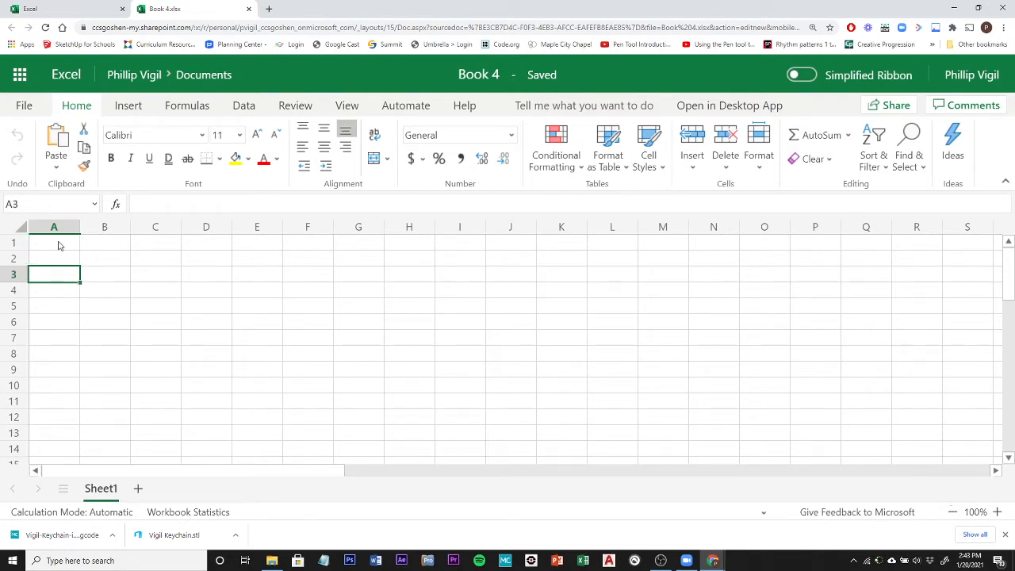
{"action": "left_click", "coordinate": [61, 245]}
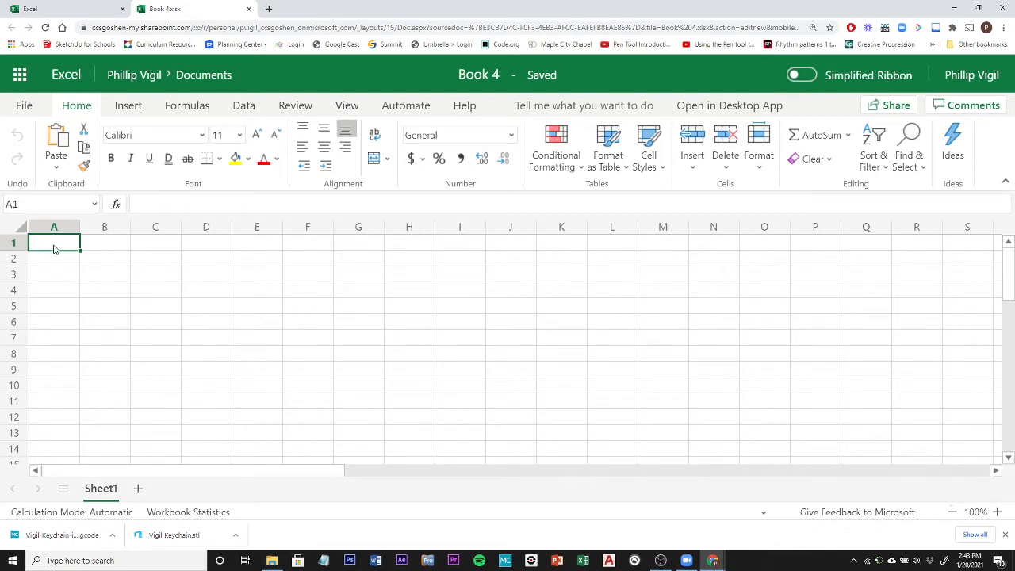
{"action": "left_click", "coordinate": [105, 248]}
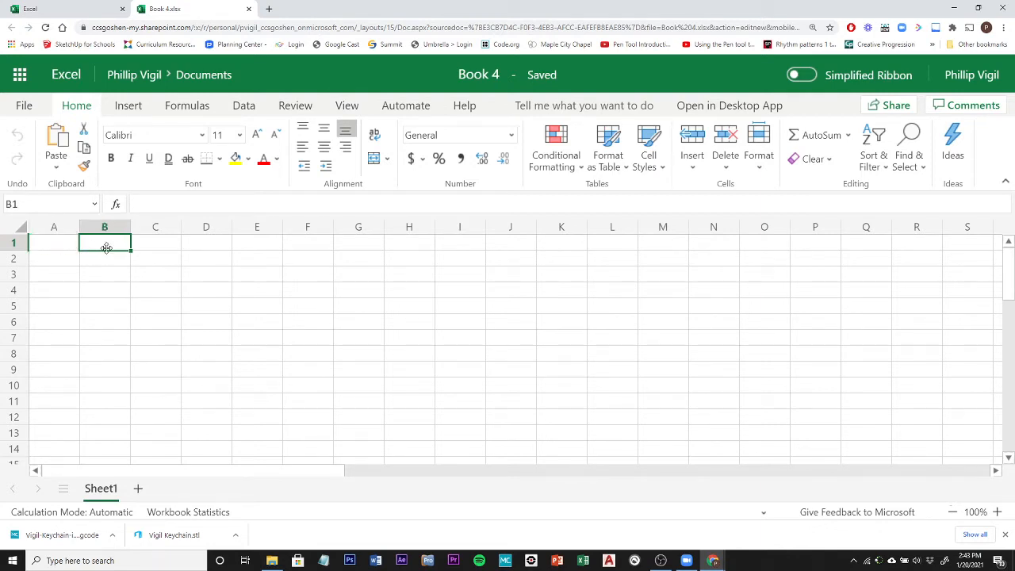
{"action": "left_click", "coordinate": [52, 246]}
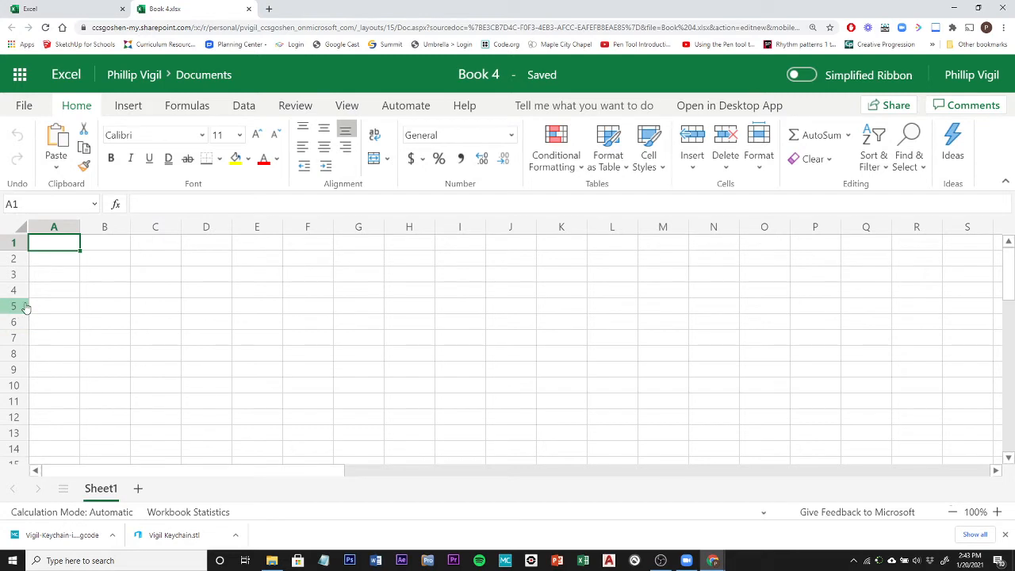
{"action": "left_click", "coordinate": [212, 230]}
{"action": "left_click", "coordinate": [203, 244]}
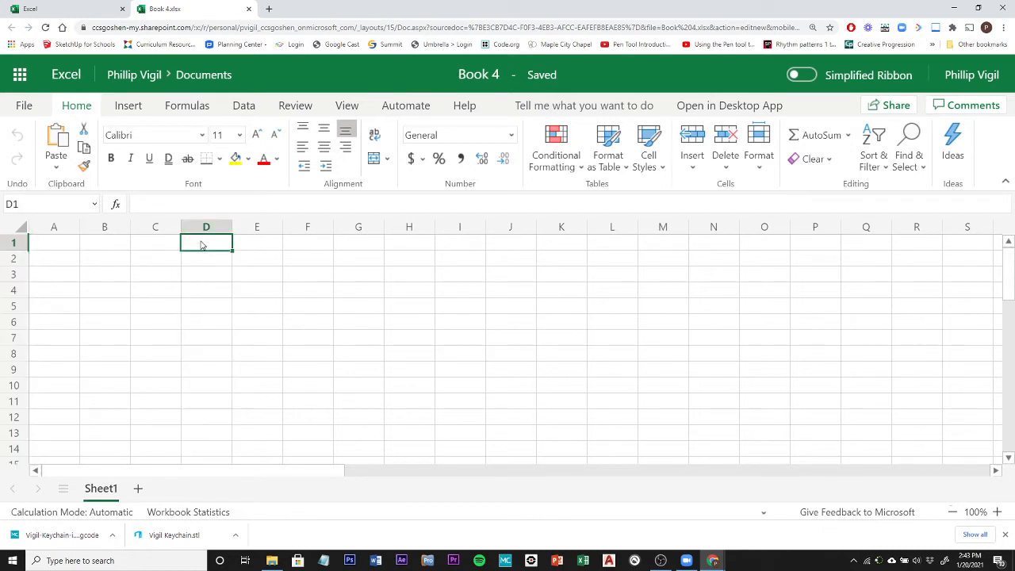
{"action": "left_click", "coordinate": [201, 388]}
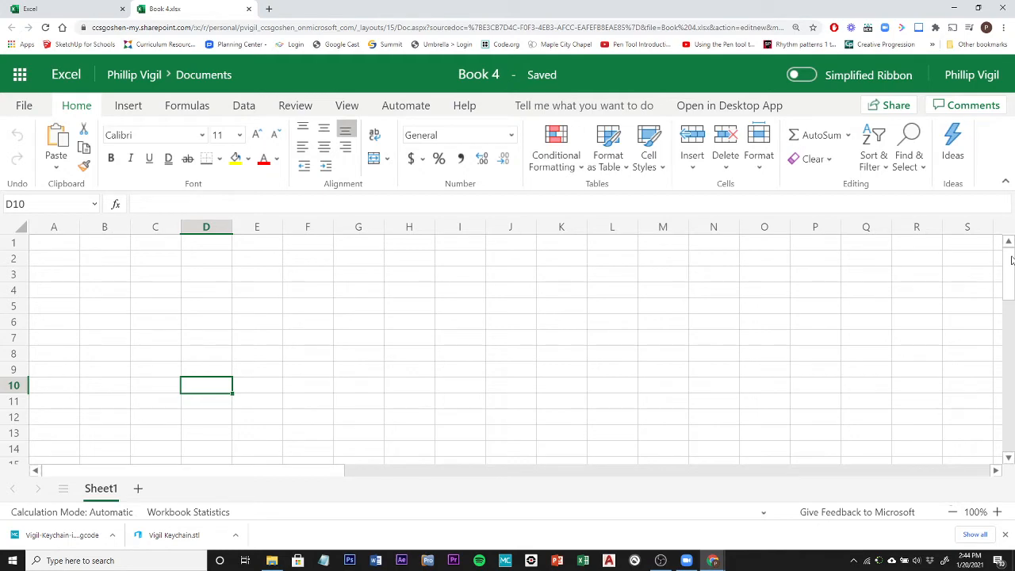
Survey the extent of the empty worksheet across its columns and down its rows, past column AF and row 112.
{"action": "scroll", "coordinate": [1010, 262], "scroll_direction": "down", "scroll_amount": 1}
{"action": "left_click_drag", "start_coordinate": [1011, 262], "coordinate": [1010, 287]}
{"action": "mouse_move", "coordinate": [53, 476]}
{"action": "left_mouse_down"}
{"action": "mouse_move", "coordinate": [315, 476]}
{"action": "mouse_move", "coordinate": [42, 471]}
{"action": "left_mouse_up"}
{"action": "left_click_drag", "start_coordinate": [1012, 262], "coordinate": [1011, 268]}
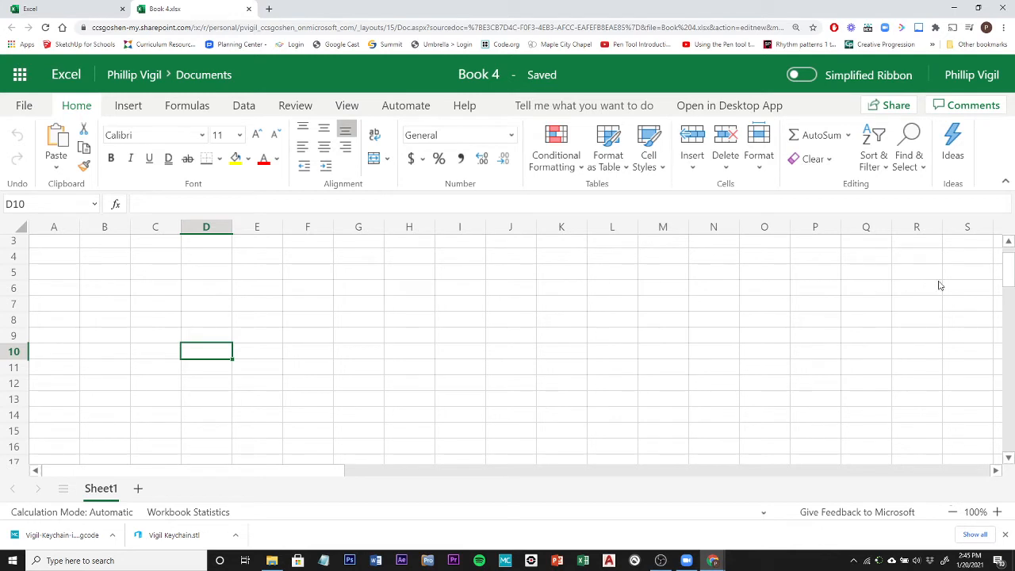
{"action": "scroll", "coordinate": [1009, 276], "scroll_direction": "up", "scroll_amount": 1}
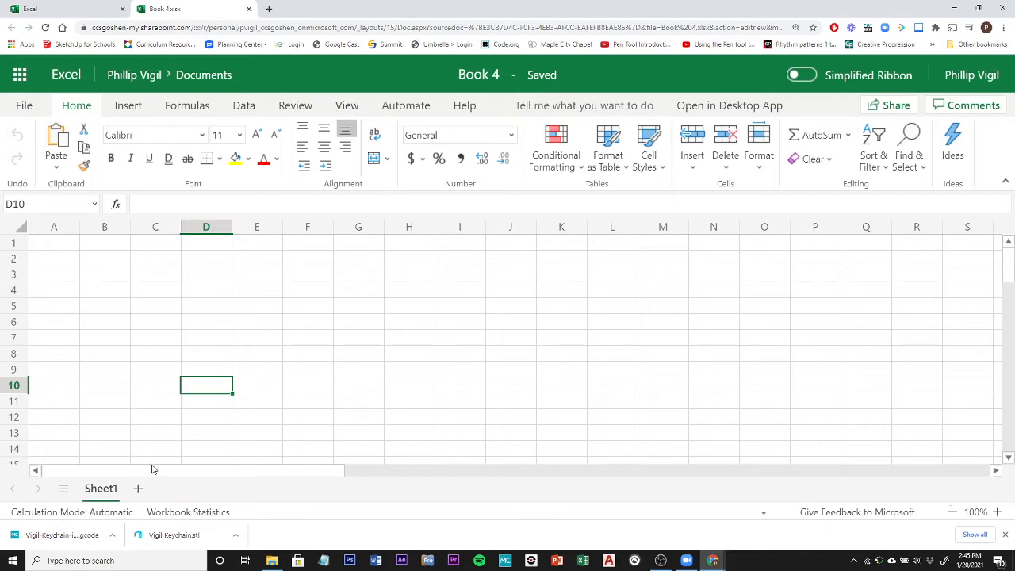
{"action": "left_click_drag", "start_coordinate": [159, 473], "coordinate": [701, 367]}
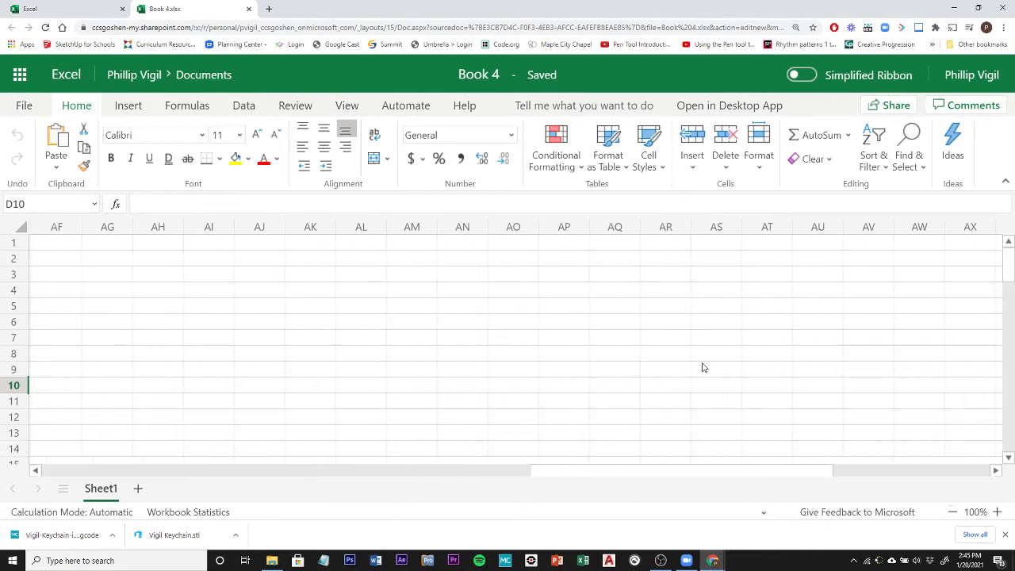
{"action": "left_click_drag", "start_coordinate": [1010, 261], "coordinate": [922, 447]}
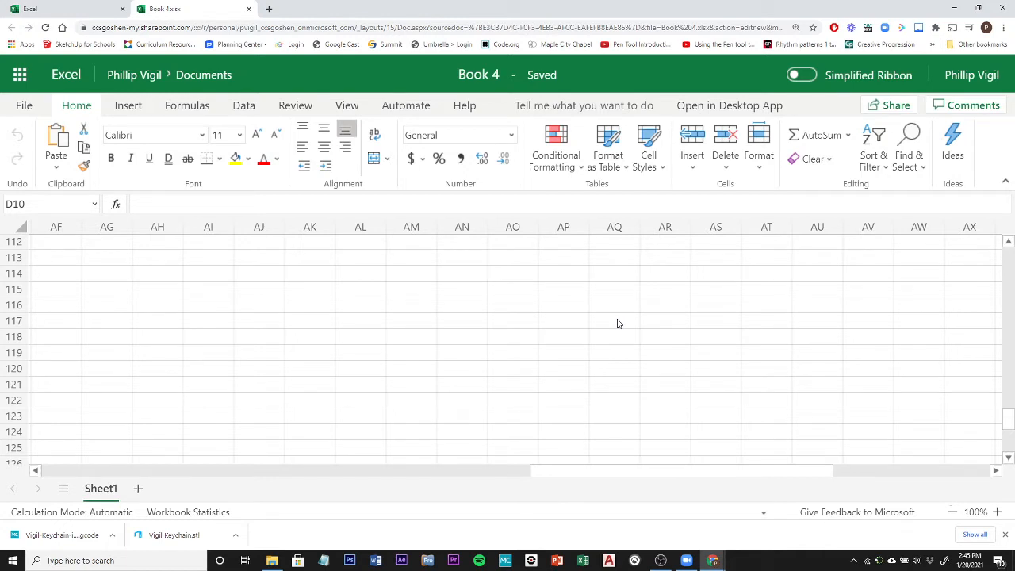
Enter the title "Pro Fit Marietta" in cell A1.
{"action": "key", "text": "ctrl+Home"}
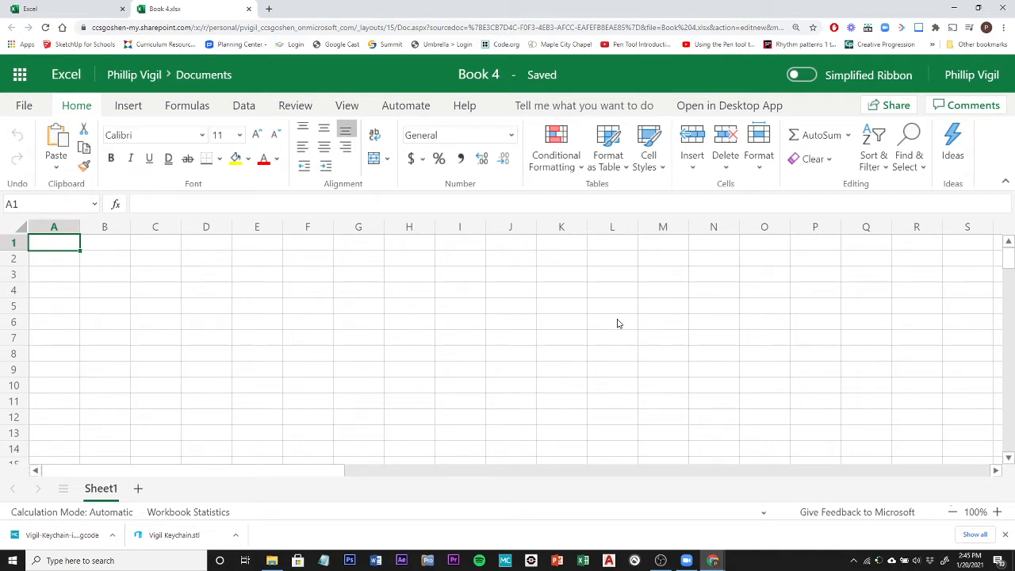
{"action": "type", "text": "Pr"}
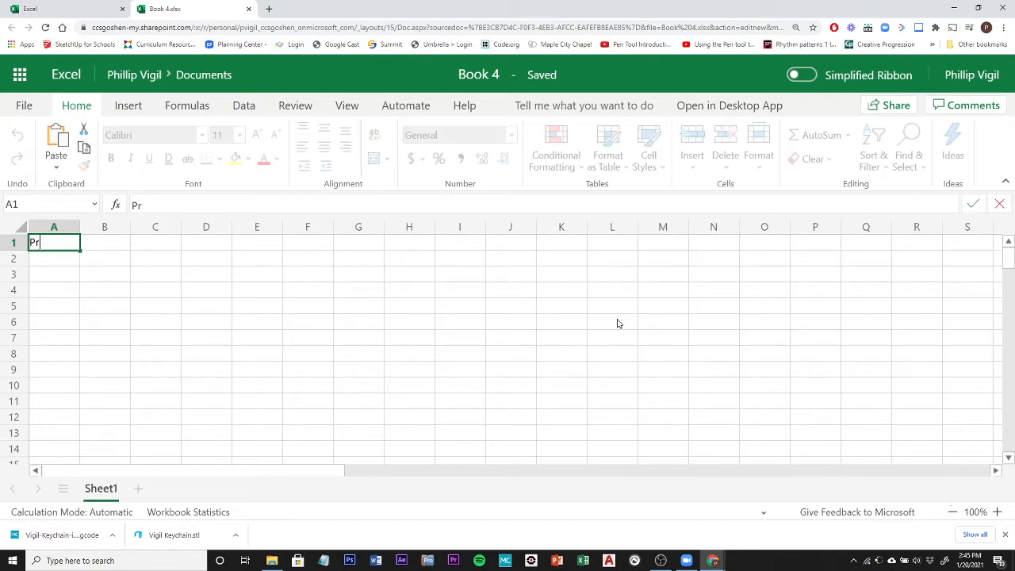
{"action": "type", "text": "o Fit Ma"}
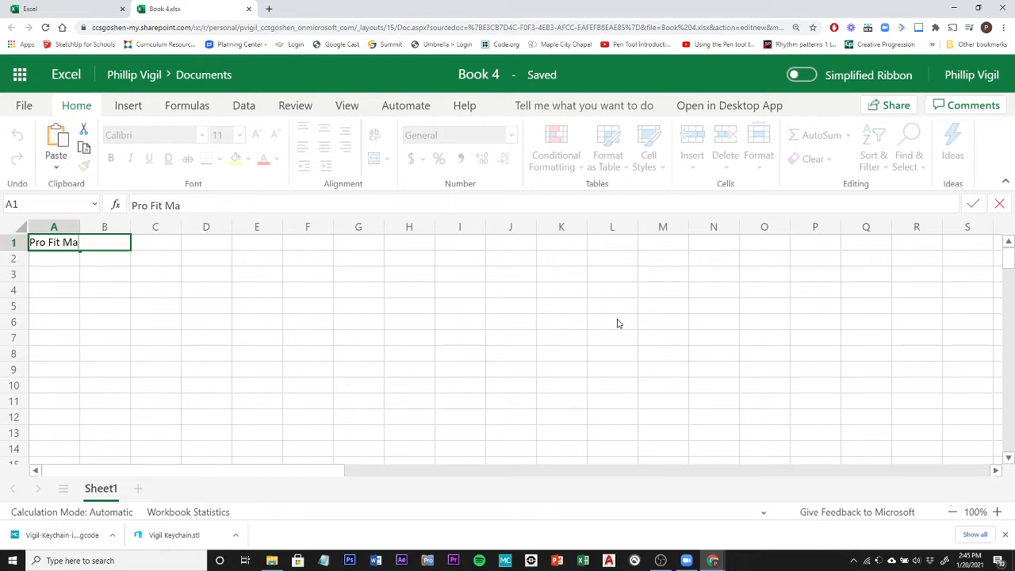
{"action": "type", "text": "rietta"}
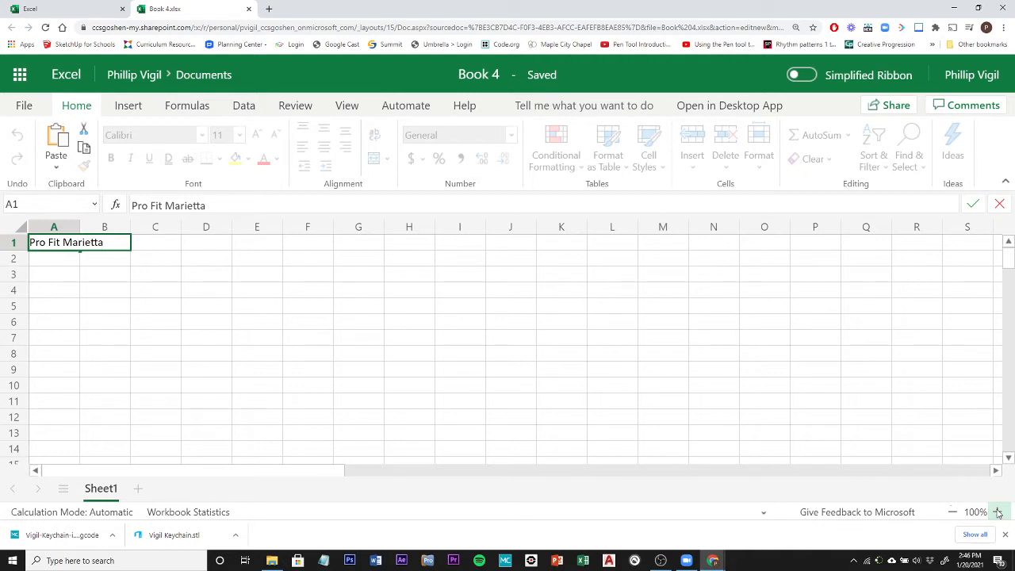
{"action": "left_click", "coordinate": [67, 261]}
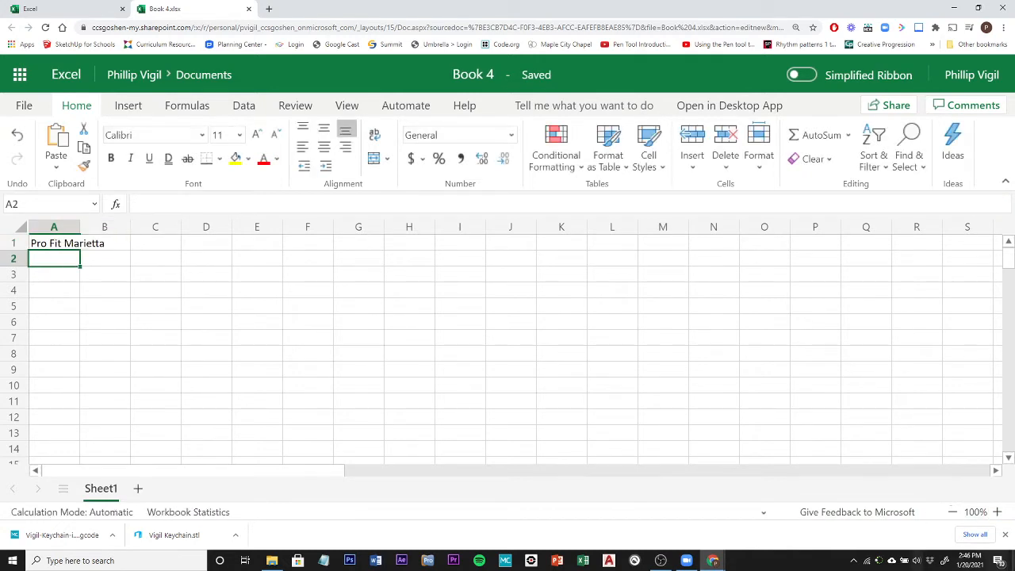
Enter the subtitle "Second Quarter Cardio Sales" in cell A2, keeping A2 as the active cell.
{"action": "left_click", "coordinate": [997, 513]}
{"action": "left_click", "coordinate": [997, 513]}
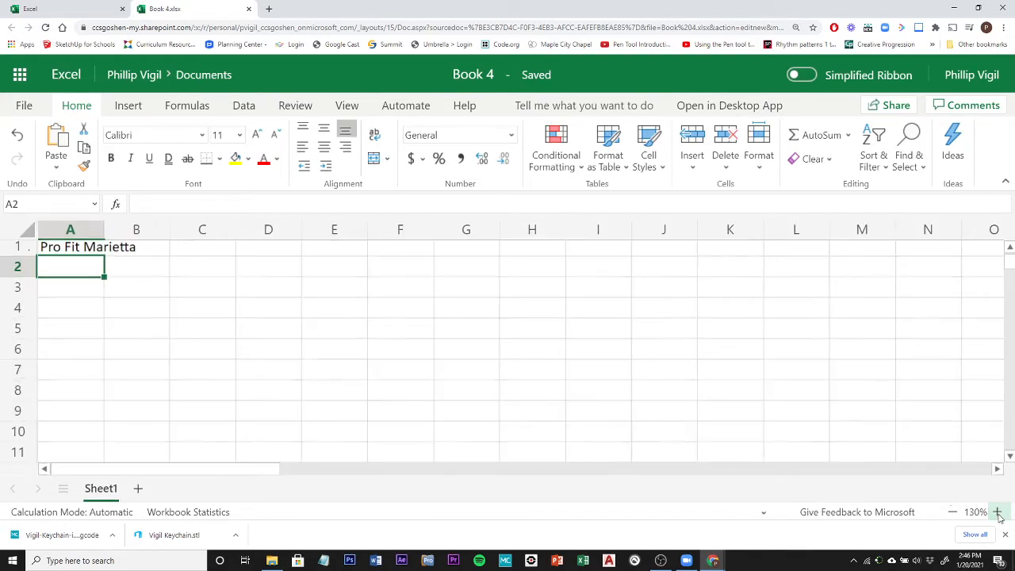
{"action": "left_click", "coordinate": [997, 513]}
{"action": "left_click", "coordinate": [998, 513]}
{"action": "left_click", "coordinate": [997, 512]}
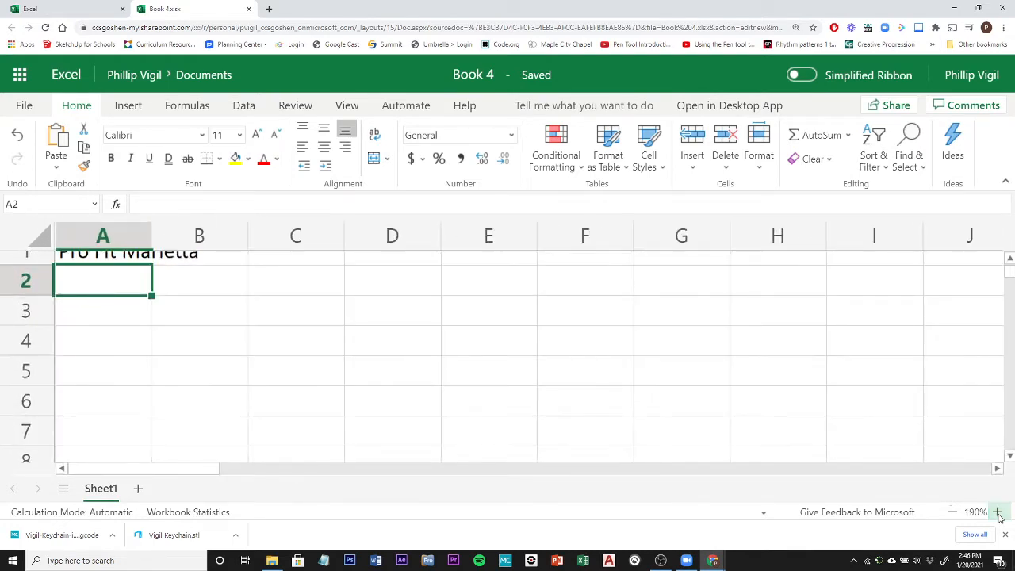
{"action": "scroll", "coordinate": [63, 329], "scroll_direction": "up", "scroll_amount": 1}
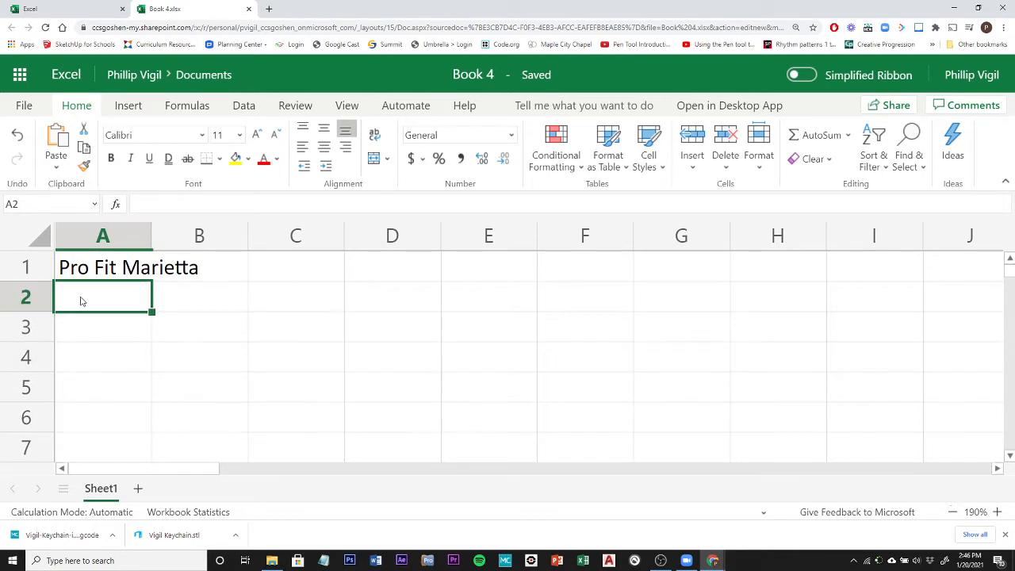
{"action": "type", "text": "Second"}
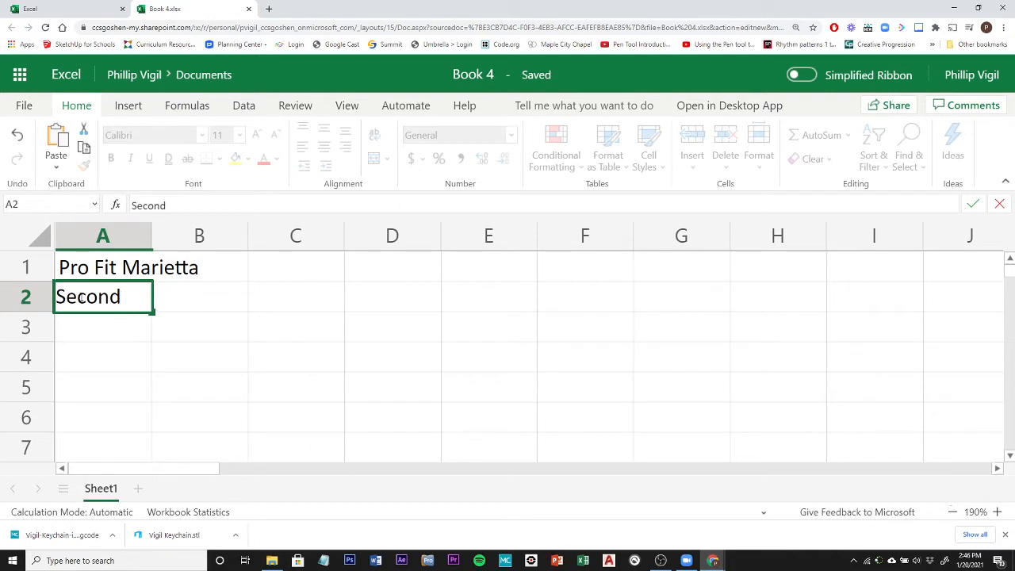
{"action": "type", "text": " Quarter"}
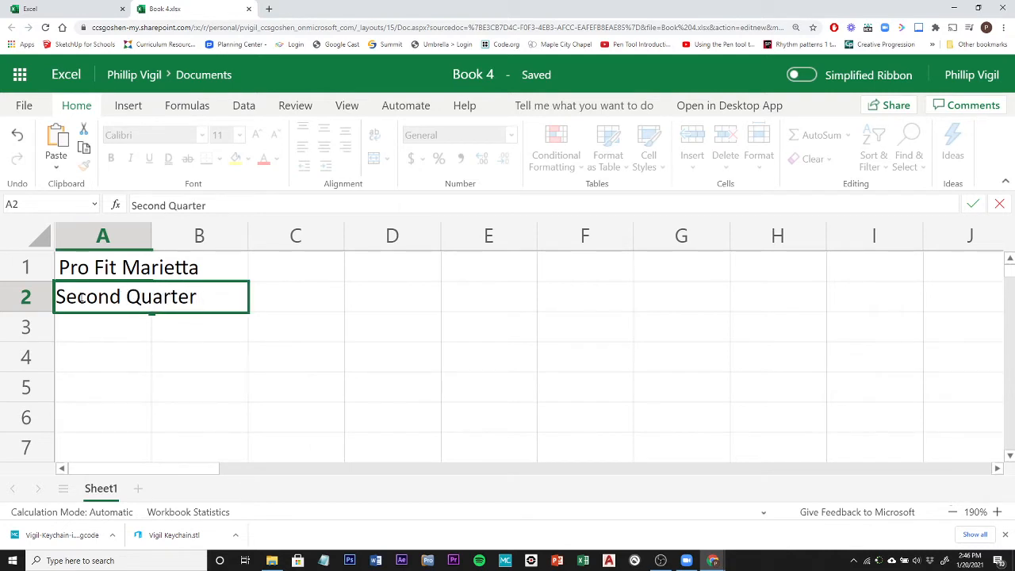
{"action": "type", "text": "Cardio Sles"}
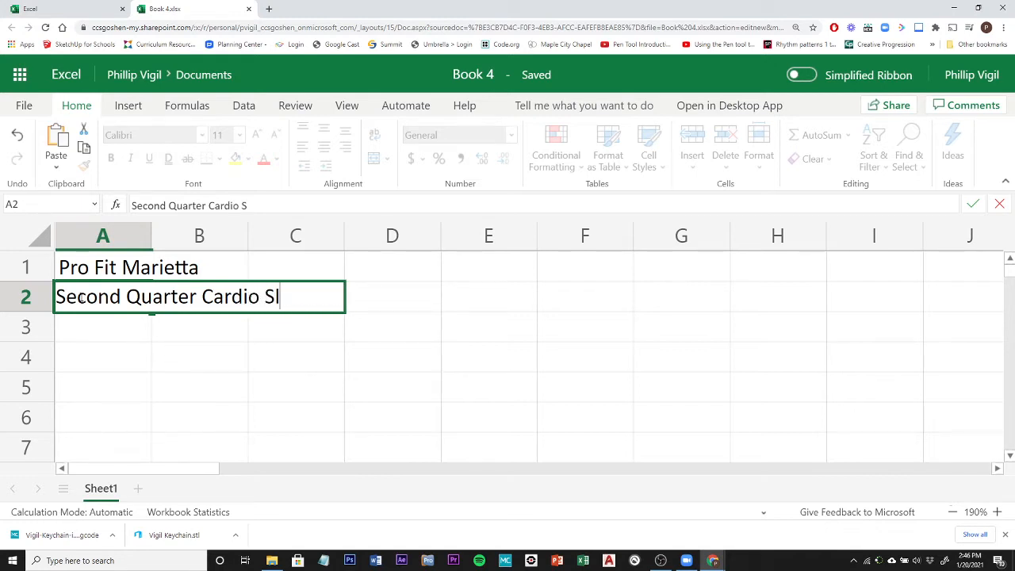
{"action": "key", "text": "BackSpace"}
{"action": "key", "text": "BackSpace"}
{"action": "key", "text": "BackSpace"}
{"action": "type", "text": "ales"}
{"action": "left_click", "coordinate": [972, 205]}
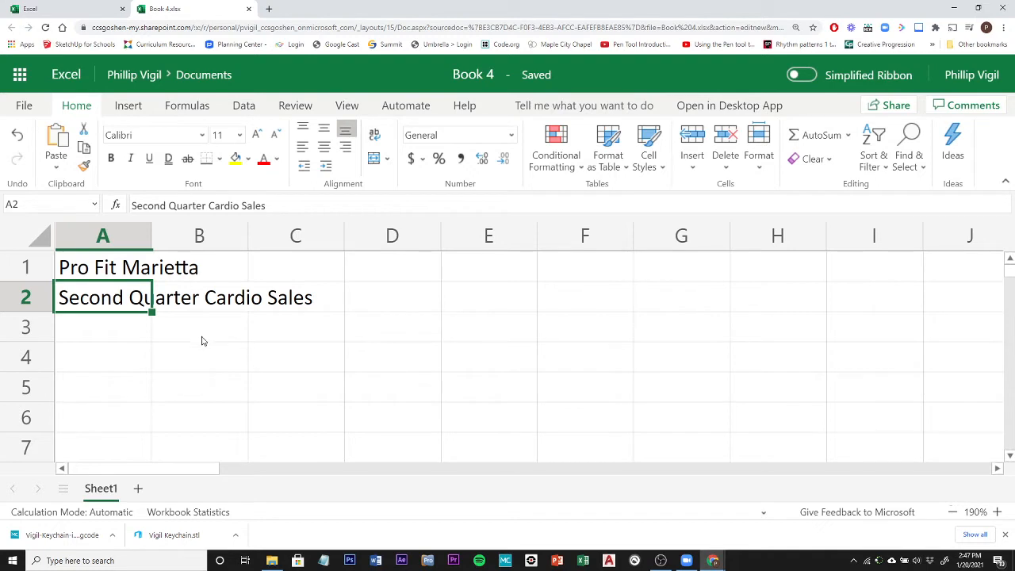
Go to cell A4 by its cell reference and enter the row label "Exercise Bikes".
{"action": "left_click", "coordinate": [95, 331]}
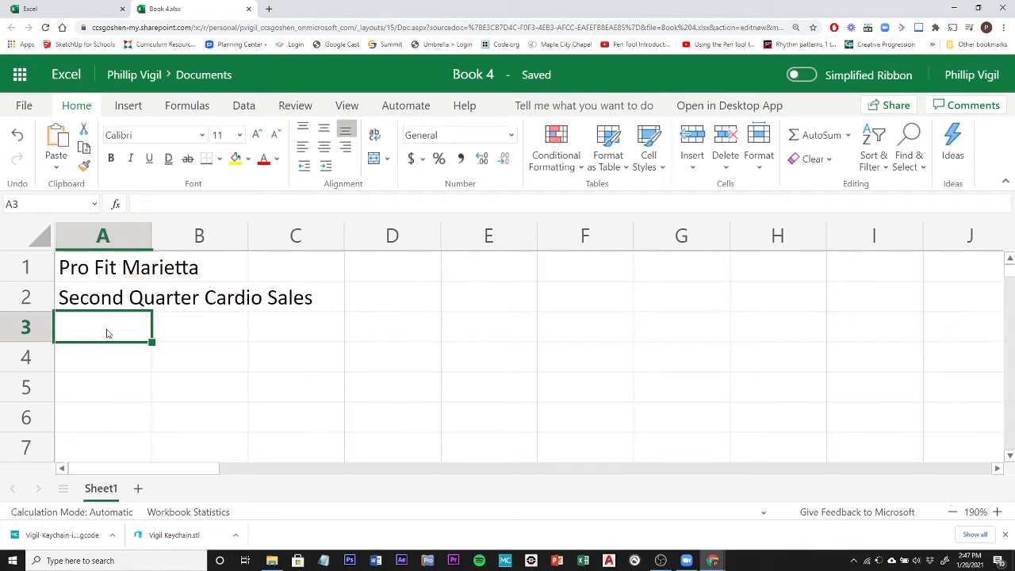
{"action": "left_click", "coordinate": [63, 204]}
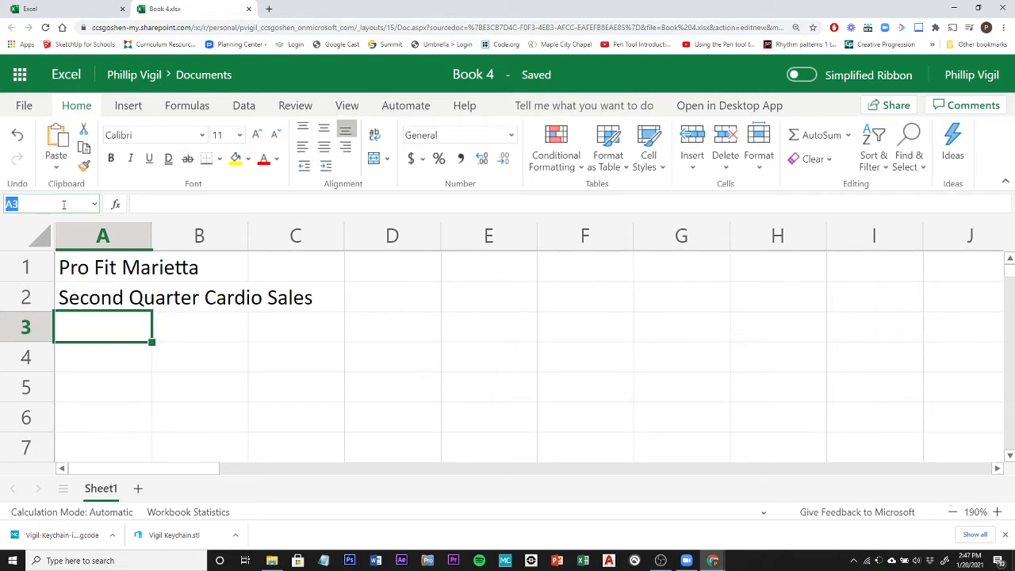
{"action": "type", "text": "a4"}
{"action": "key", "text": "Return"}
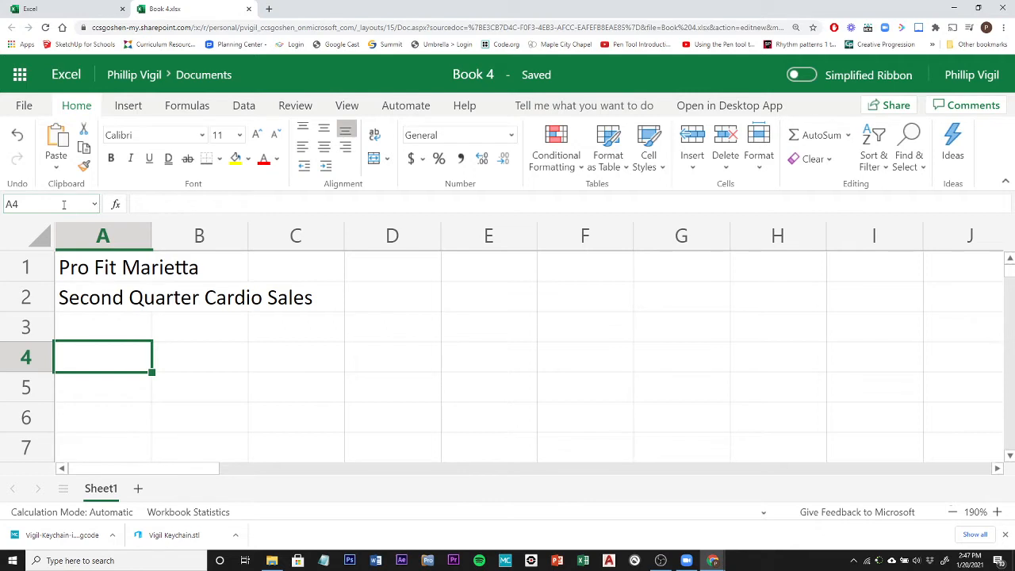
{"action": "type", "text": "E"}
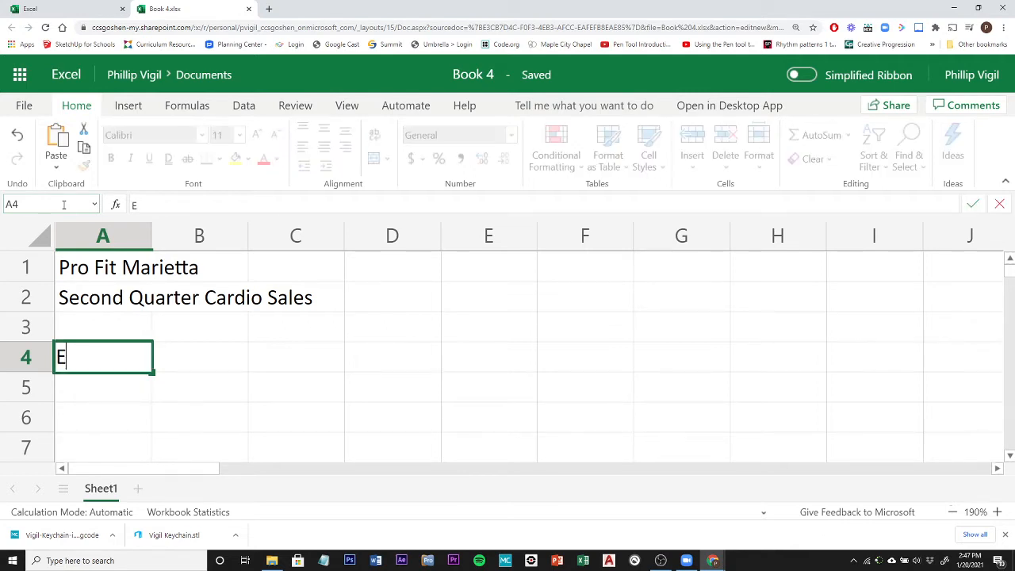
{"action": "type", "text": "xercise"}
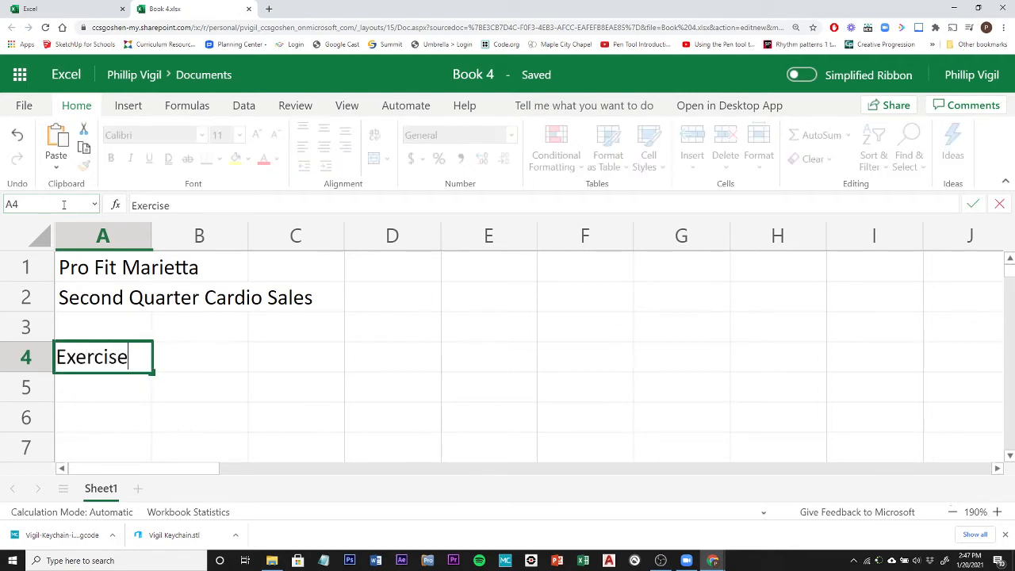
{"action": "type", "text": " Bikes"}
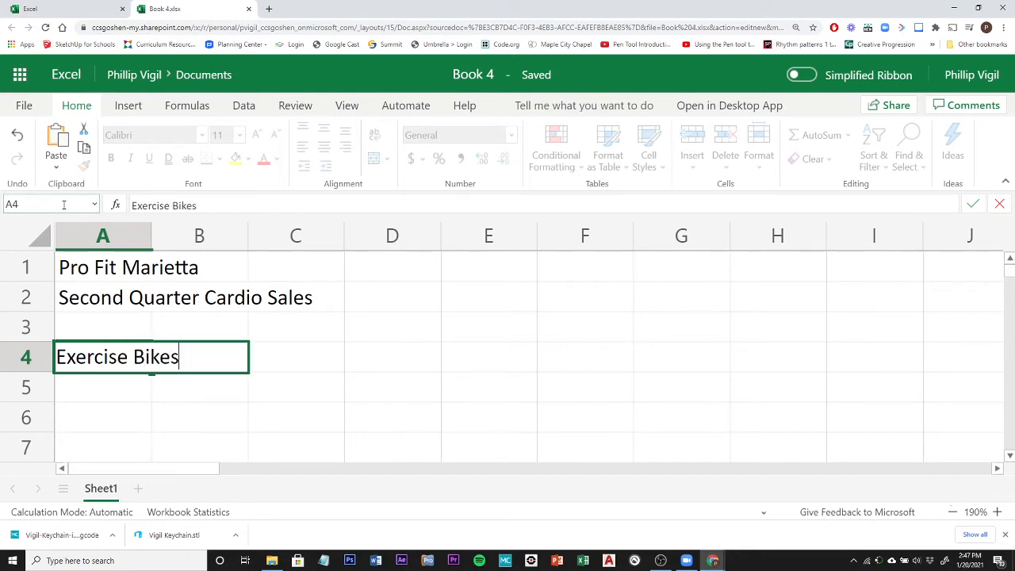
{"action": "key", "text": "Return"}
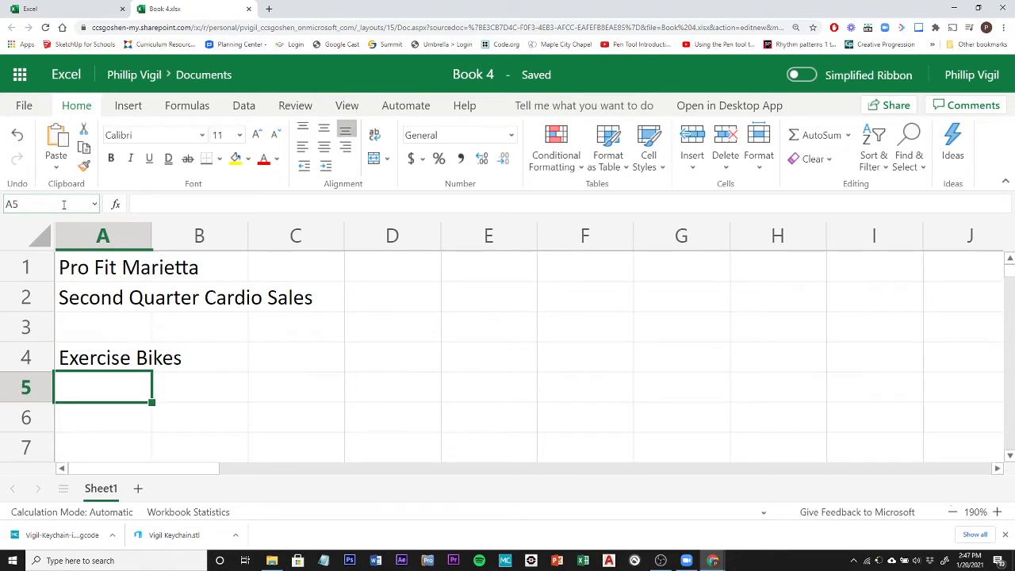
{"action": "type", "text": "E"}
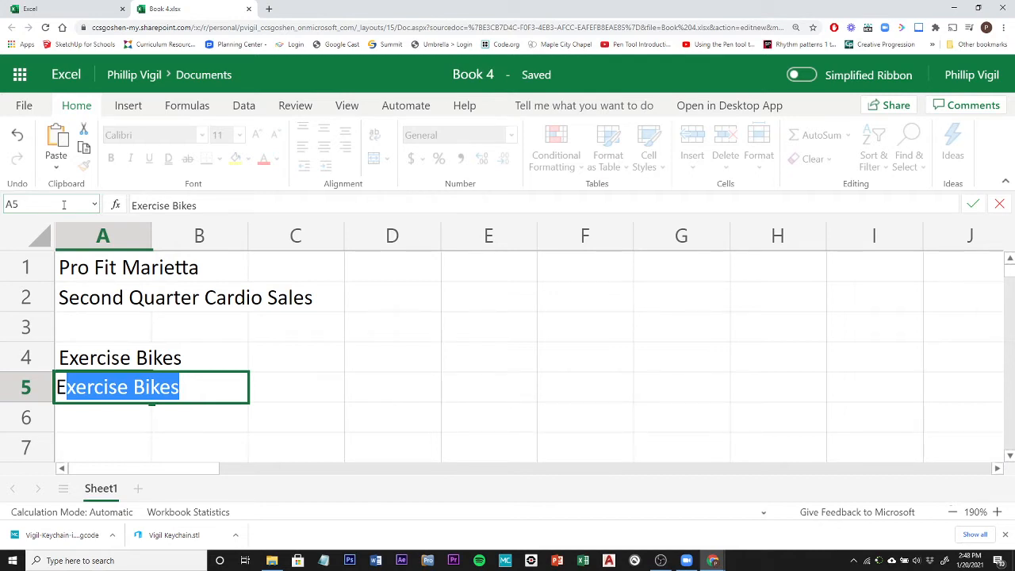
{"action": "key", "text": "Return"}
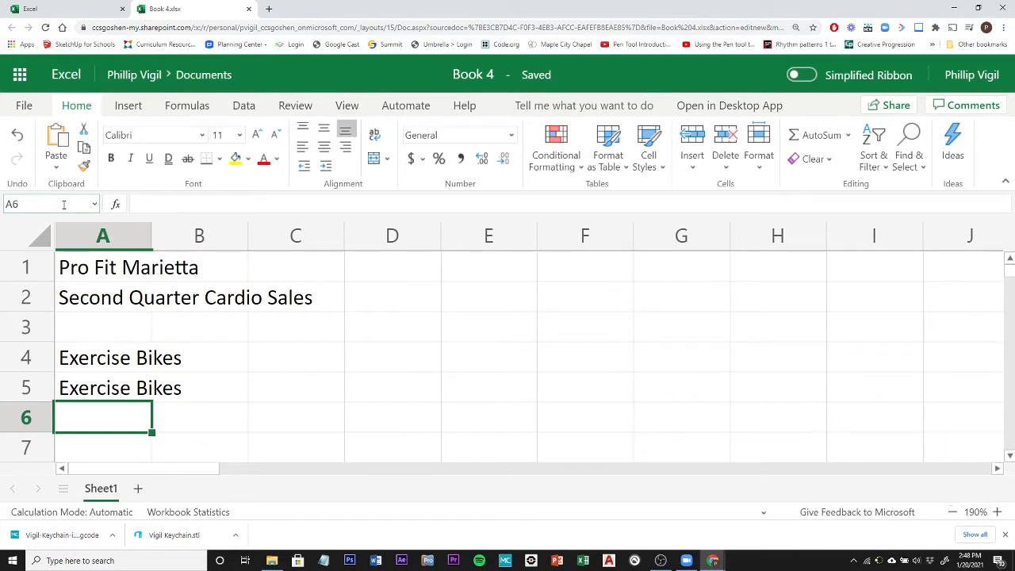
{"action": "key", "text": "ctrl+z"}
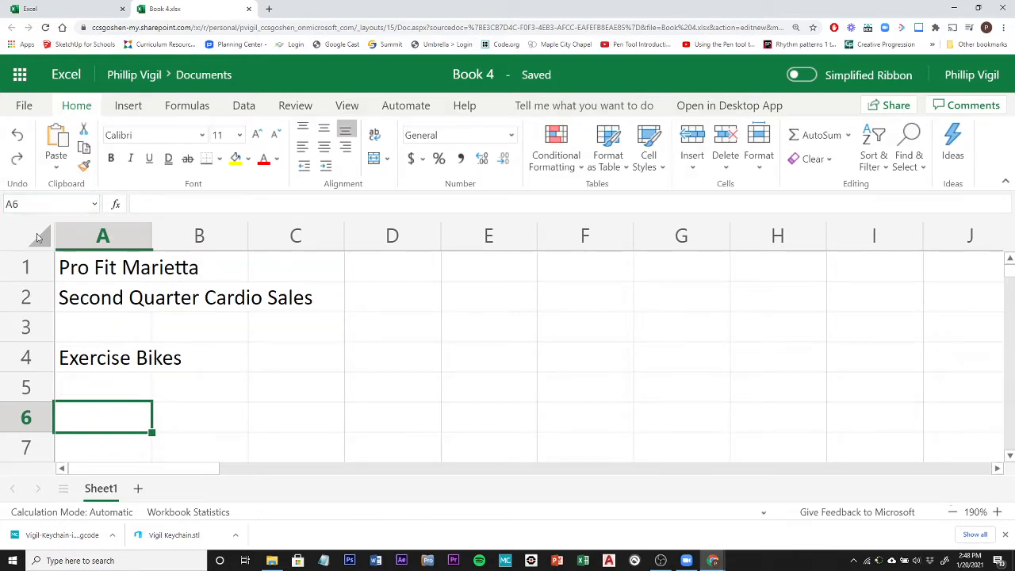
Enter the row label "Elliptical Machines" in cell A5.
{"action": "left_click", "coordinate": [79, 393]}
{"action": "type", "text": "E"}
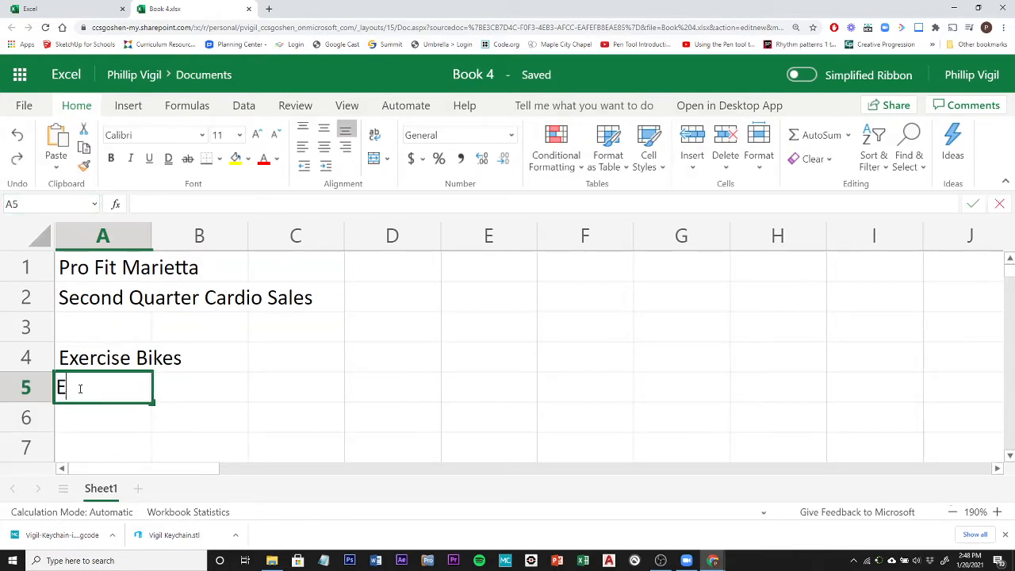
{"action": "type", "text": "llipt"}
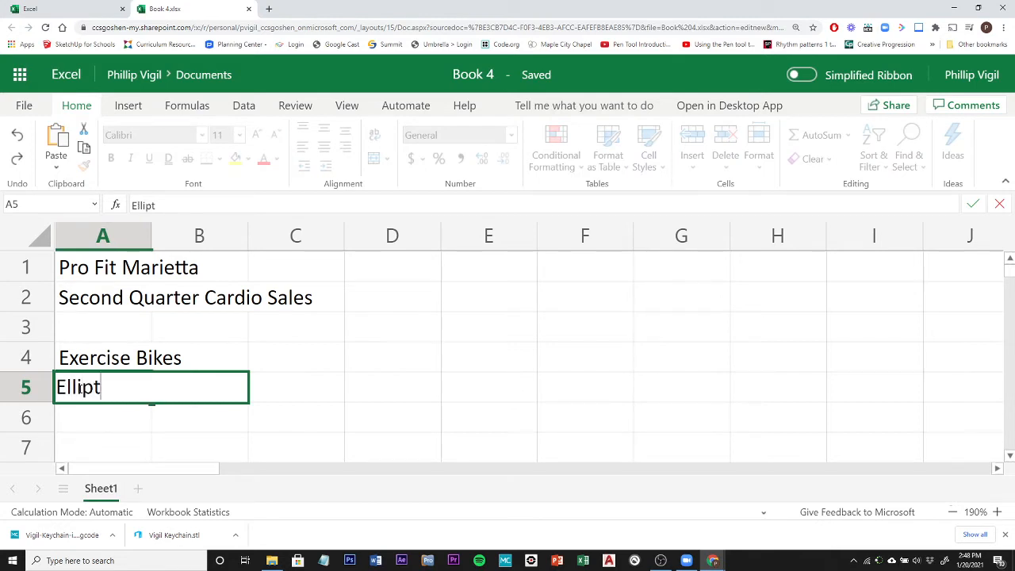
{"action": "type", "text": "ical Machine"}
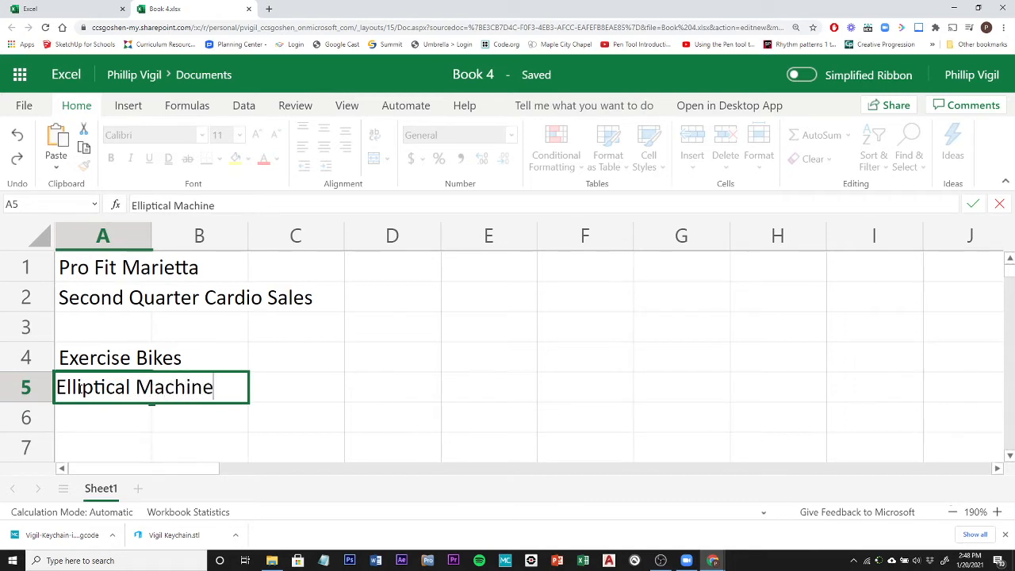
{"action": "type", "text": "s"}
{"action": "key", "text": "Return"}
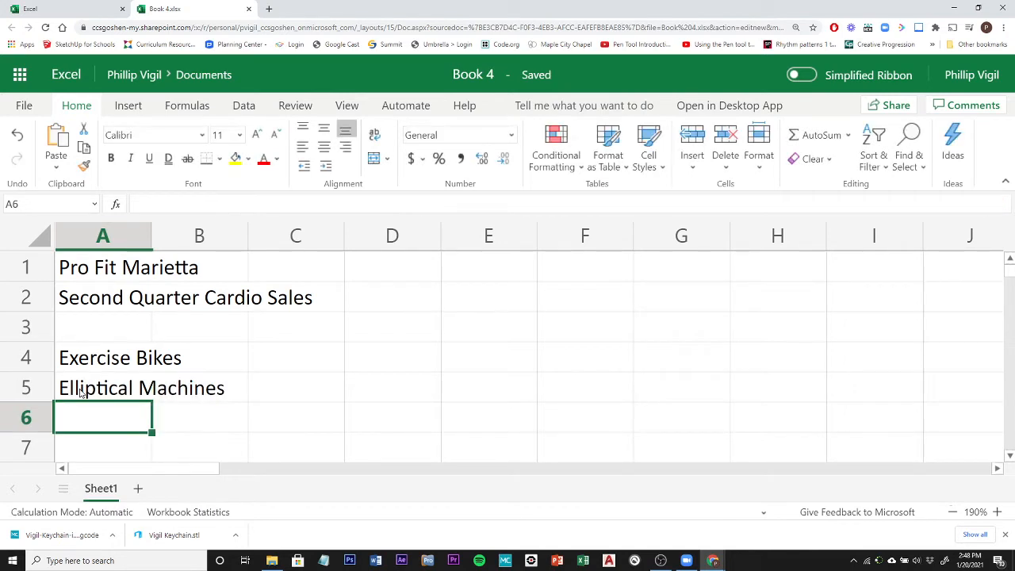
Enter the row labels "Treadmills", "Rowing Machines" and "Total" in cells A6 through A8.
{"action": "type", "text": "Trea"}
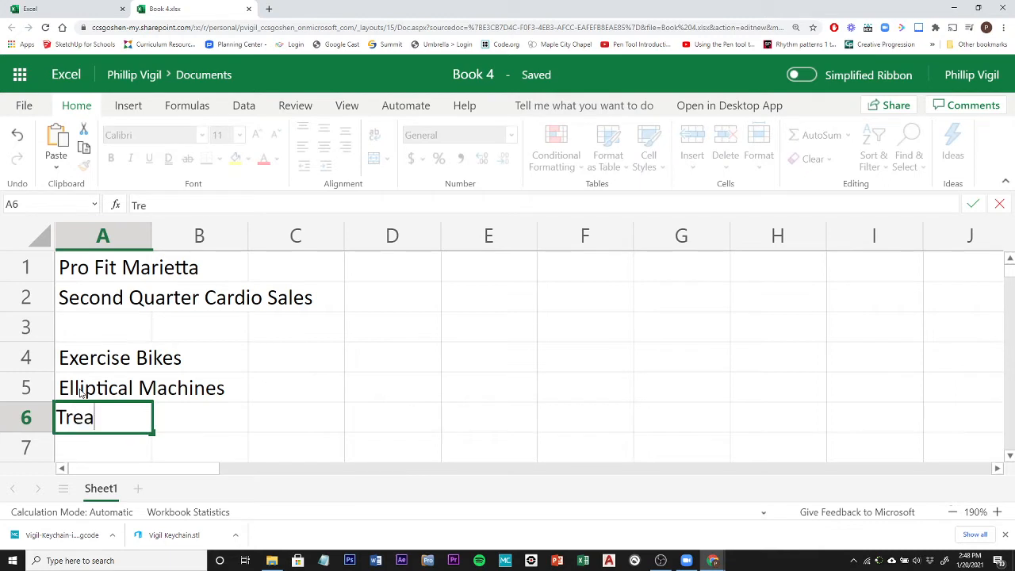
{"action": "type", "text": "dmills"}
{"action": "key", "text": "Return"}
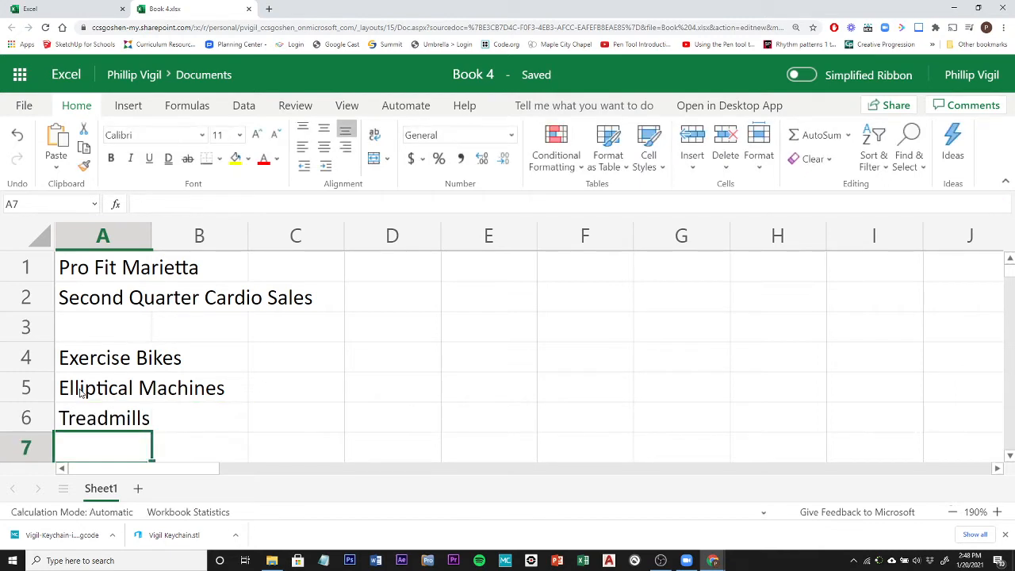
{"action": "type", "text": "Rowing "}
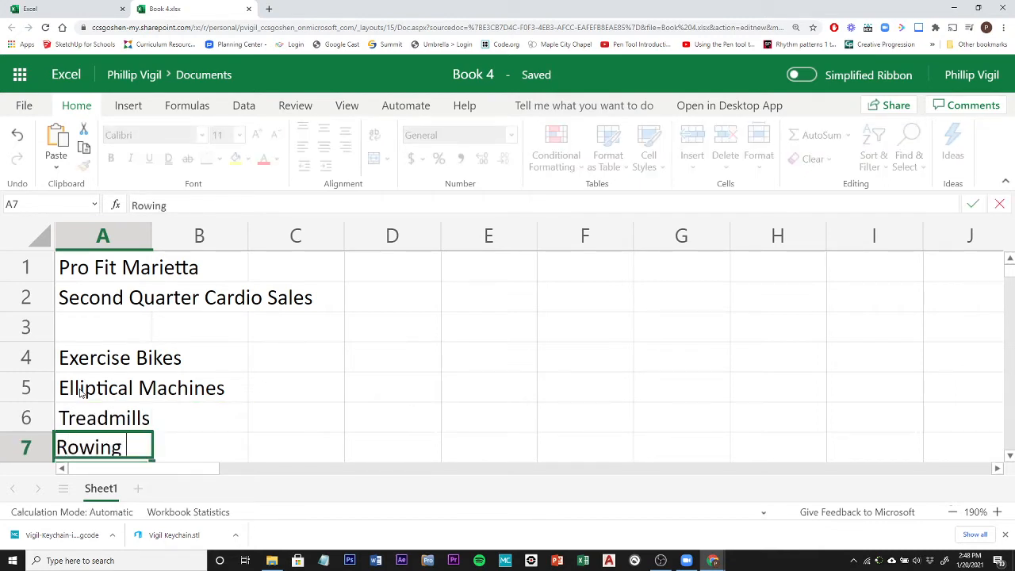
{"action": "type", "text": "Machines"}
{"action": "key", "text": "Return"}
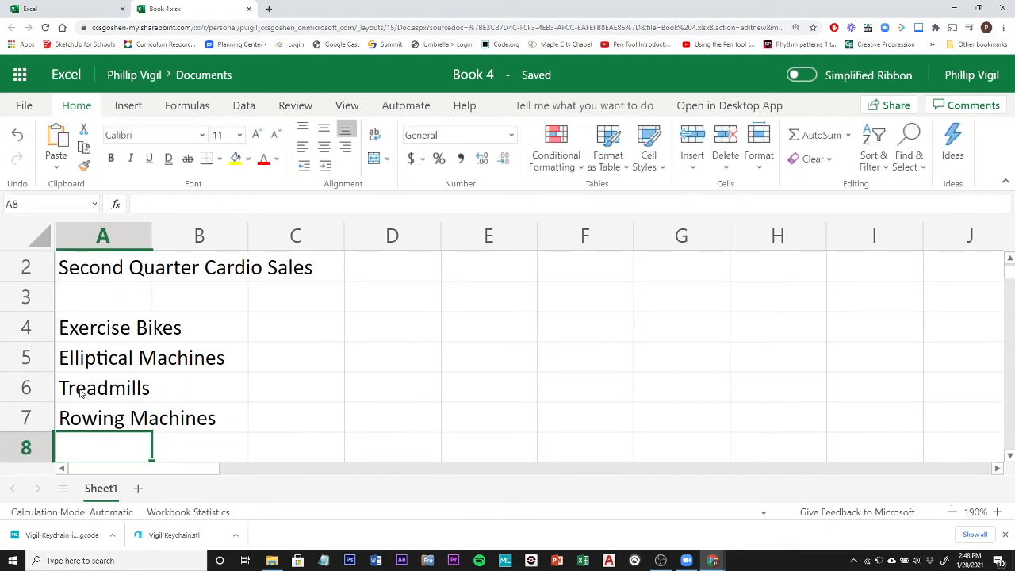
{"action": "type", "text": "Total"}
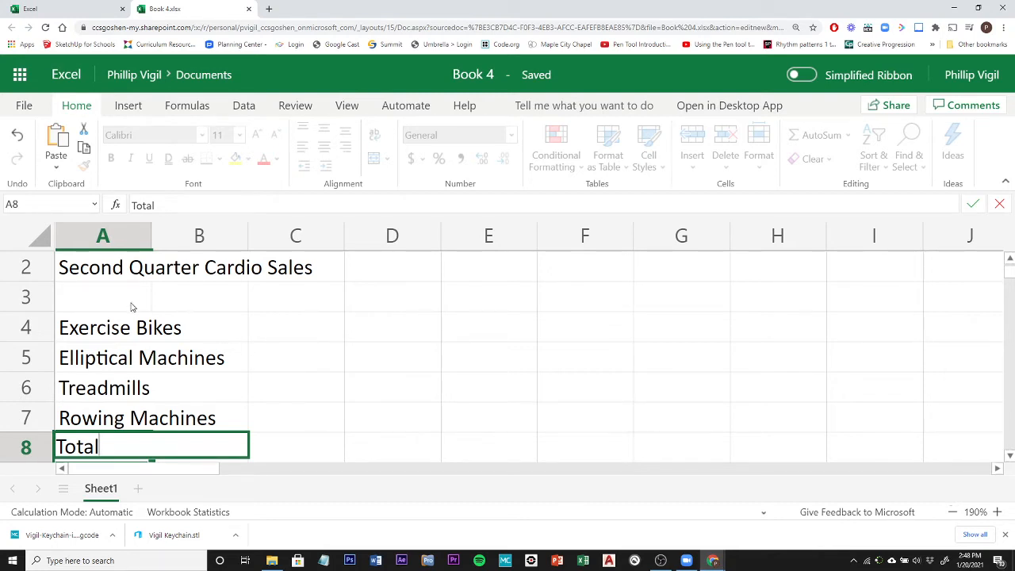
Enter "April" in cell B3 and fill the month series across to D3 for May and June.
{"action": "left_click", "coordinate": [172, 302]}
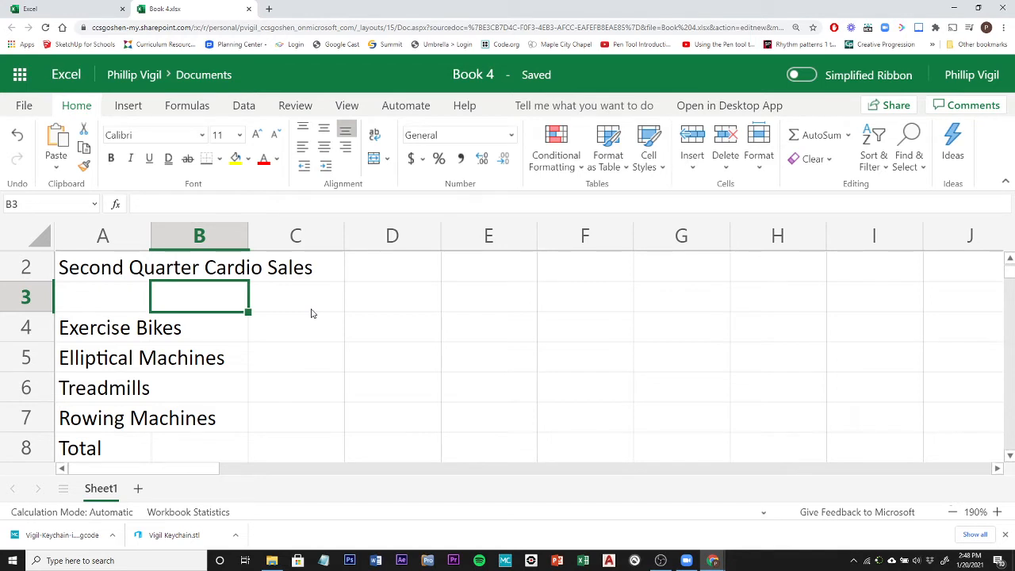
{"action": "type", "text": "April"}
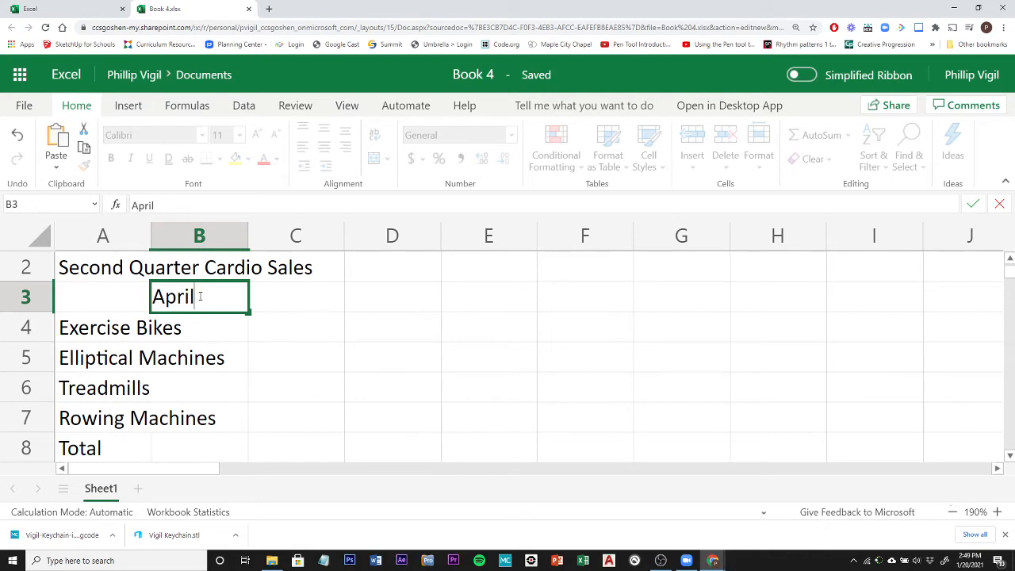
{"action": "left_click", "coordinate": [974, 204]}
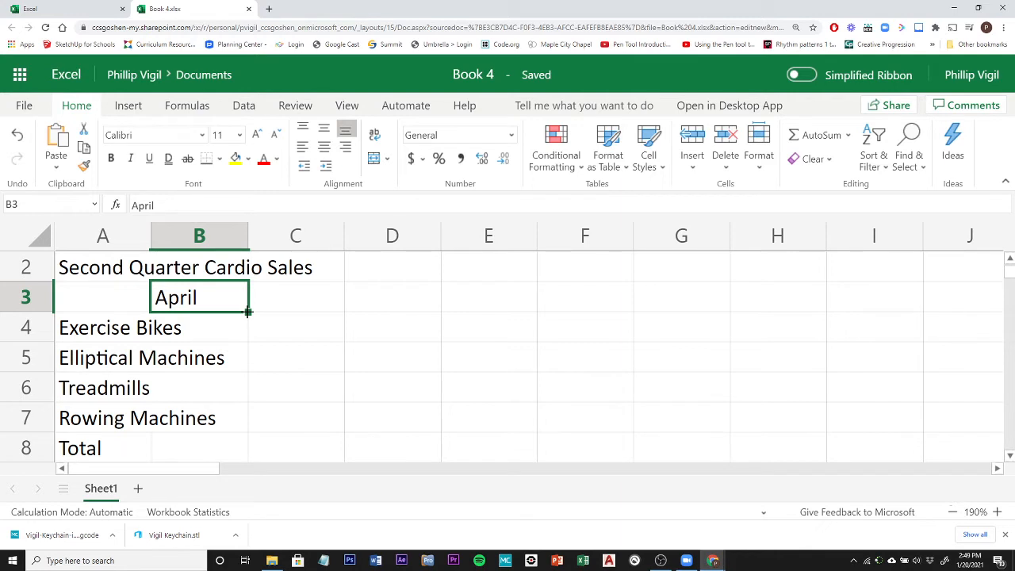
{"action": "left_click_drag", "start_coordinate": [247, 312], "coordinate": [425, 309]}
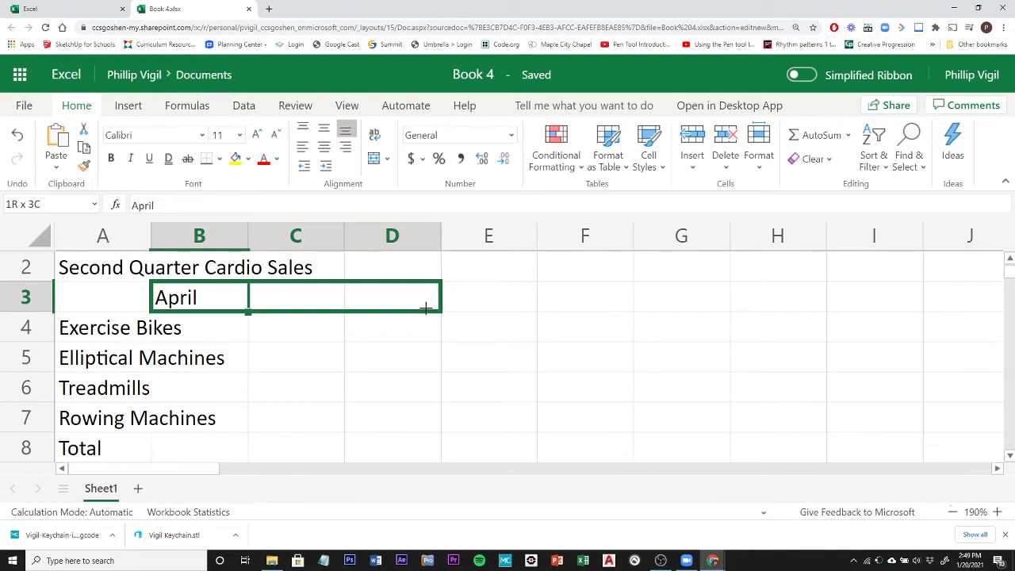
{"action": "left_click_drag", "start_coordinate": [426, 308], "coordinate": [426, 306]}
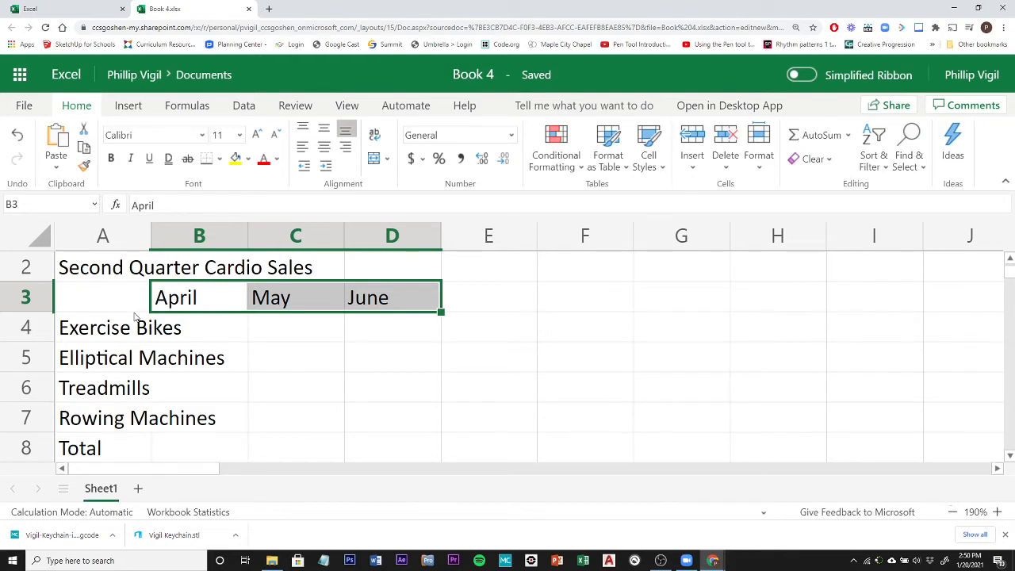
Select the range B4:D7 for data entry and enter the April Exercise Bikes amount 73489.75 in B4.
{"action": "left_click", "coordinate": [191, 333]}
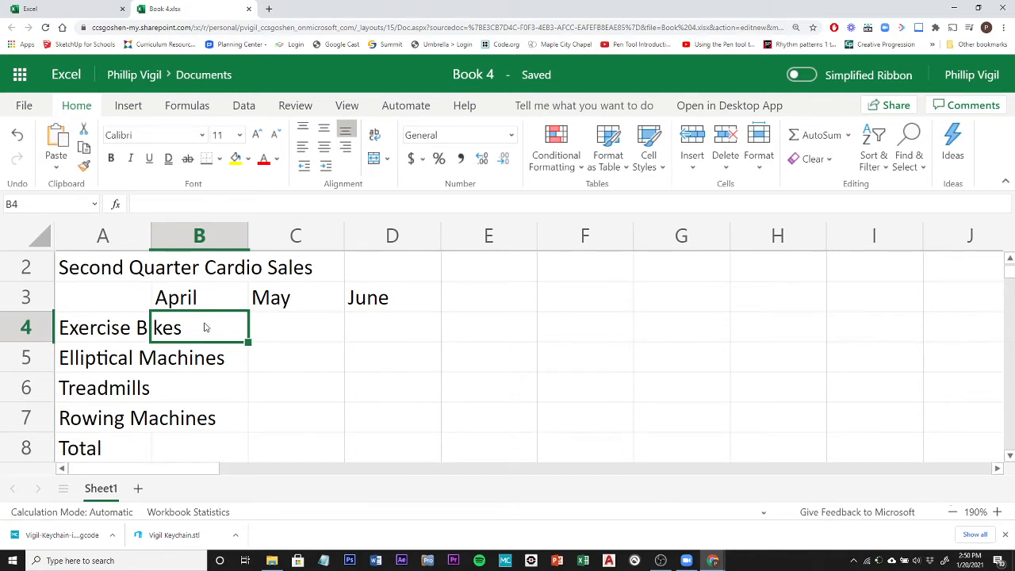
{"action": "left_click_drag", "start_coordinate": [205, 327], "coordinate": [418, 420]}
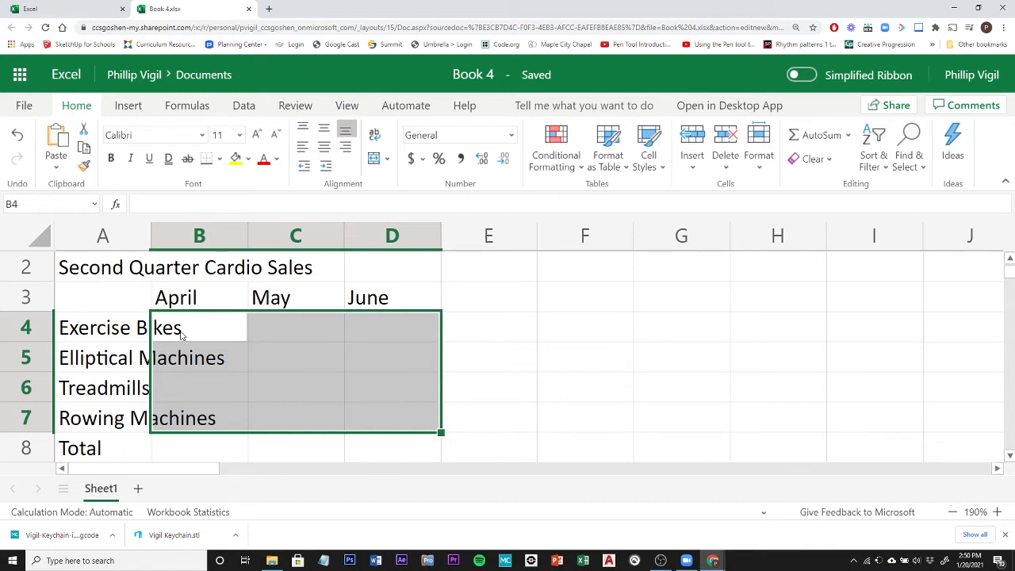
{"action": "left_click_drag", "start_coordinate": [180, 335], "coordinate": [382, 418]}
{"action": "type", "text": "734"}
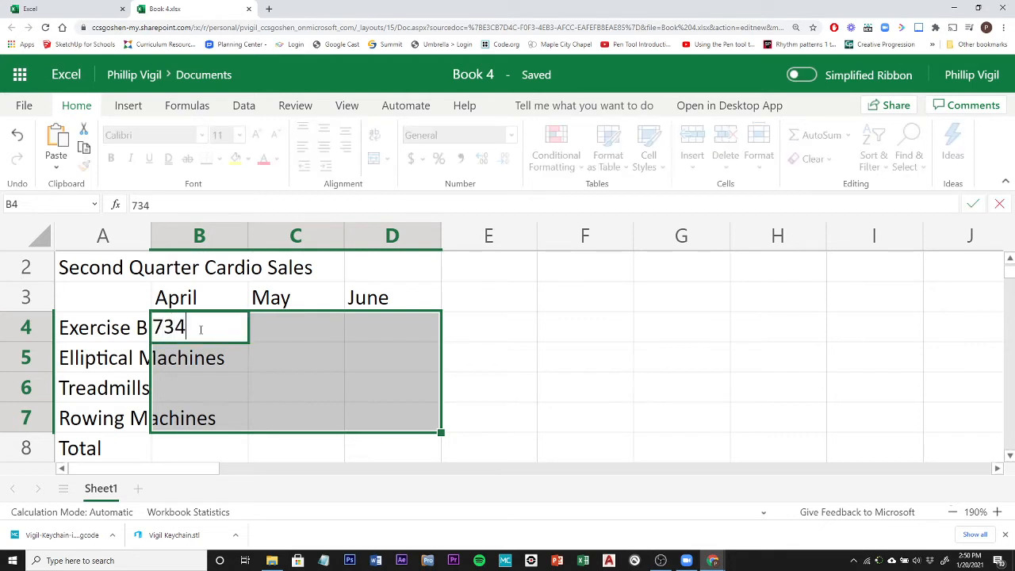
{"action": "type", "text": "89.75"}
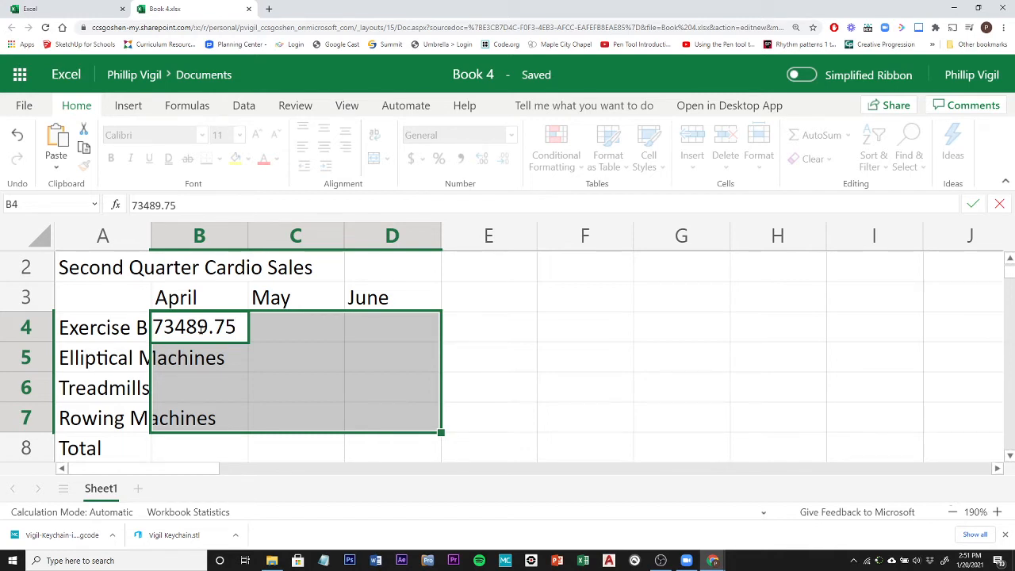
{"action": "key", "text": "Tab"}
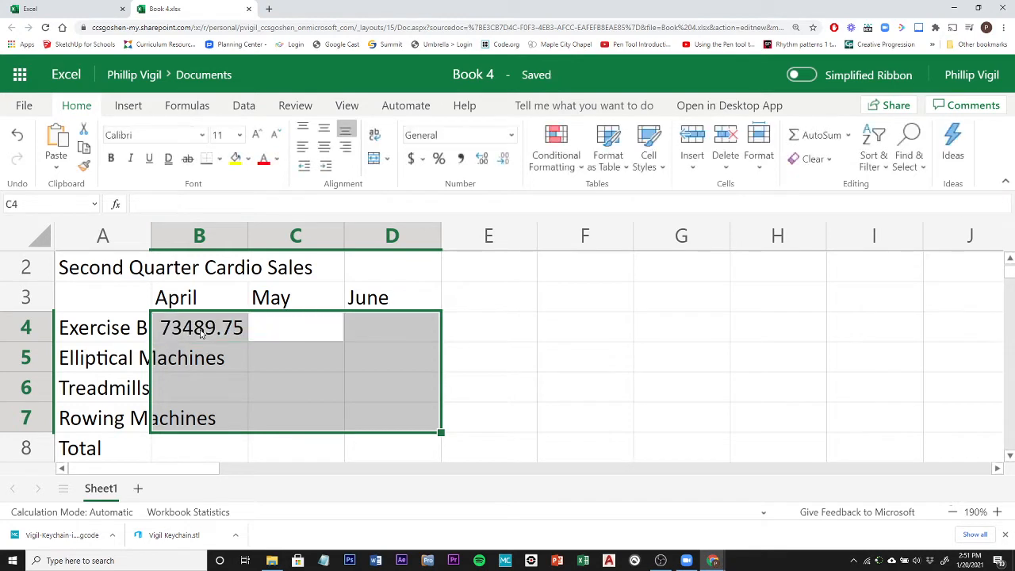
Enter the remaining Exercise Bikes amounts: 45723.67 for May in C4 and 37894.35 for June in D4.
{"action": "type", "text": "457"}
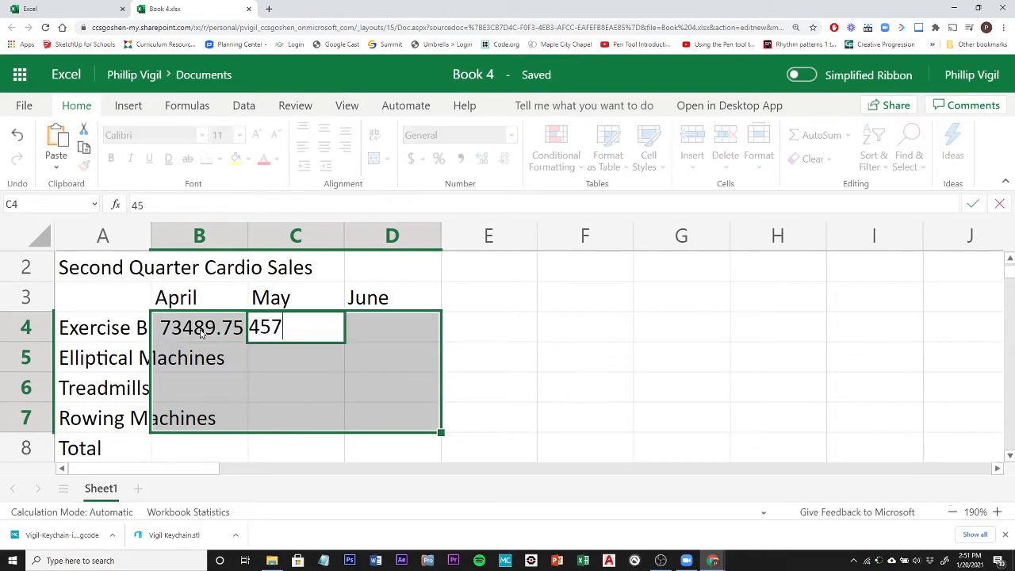
{"action": "type", "text": "23.67"}
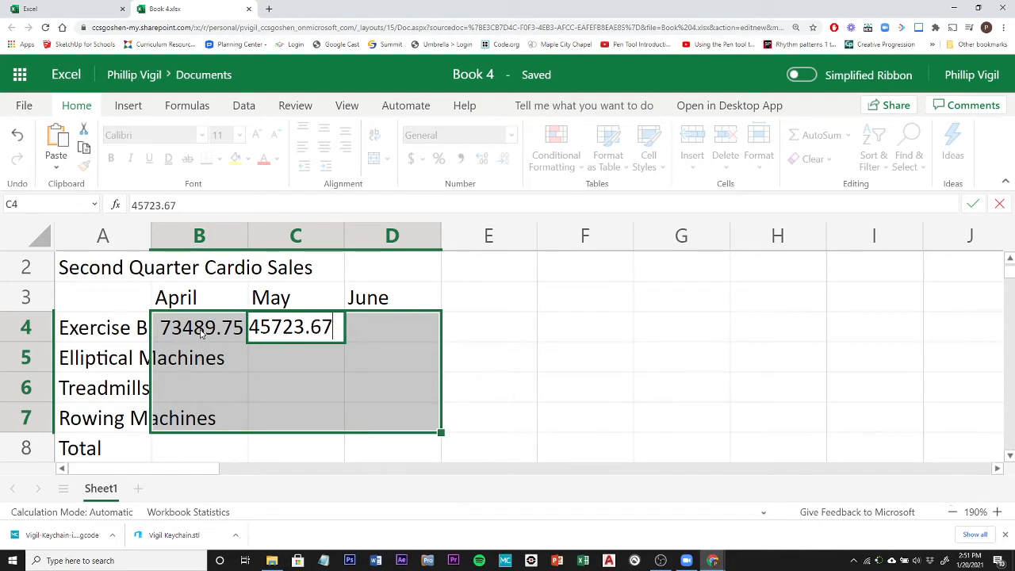
{"action": "key", "text": "Tab"}
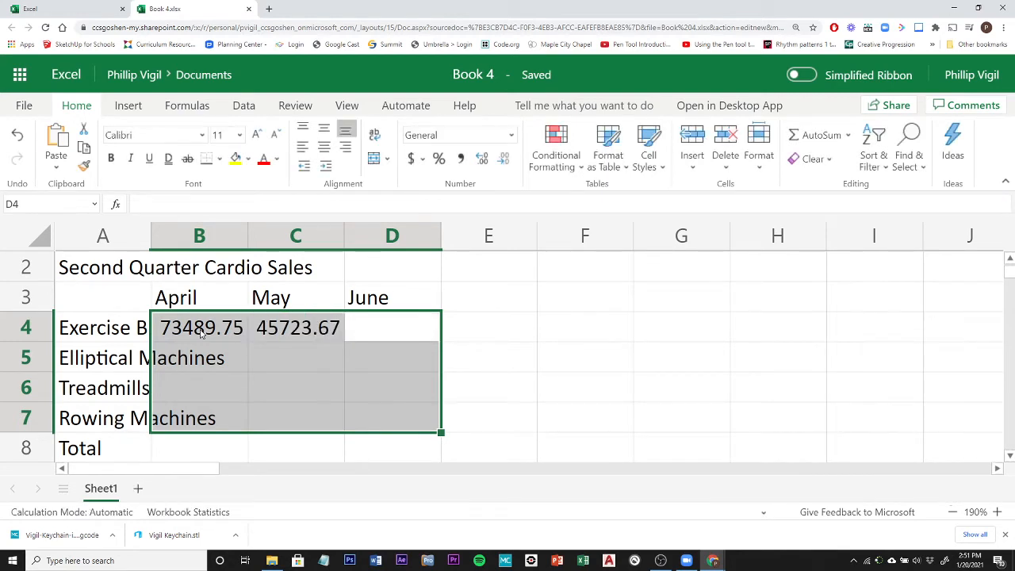
{"action": "type", "text": "3789"}
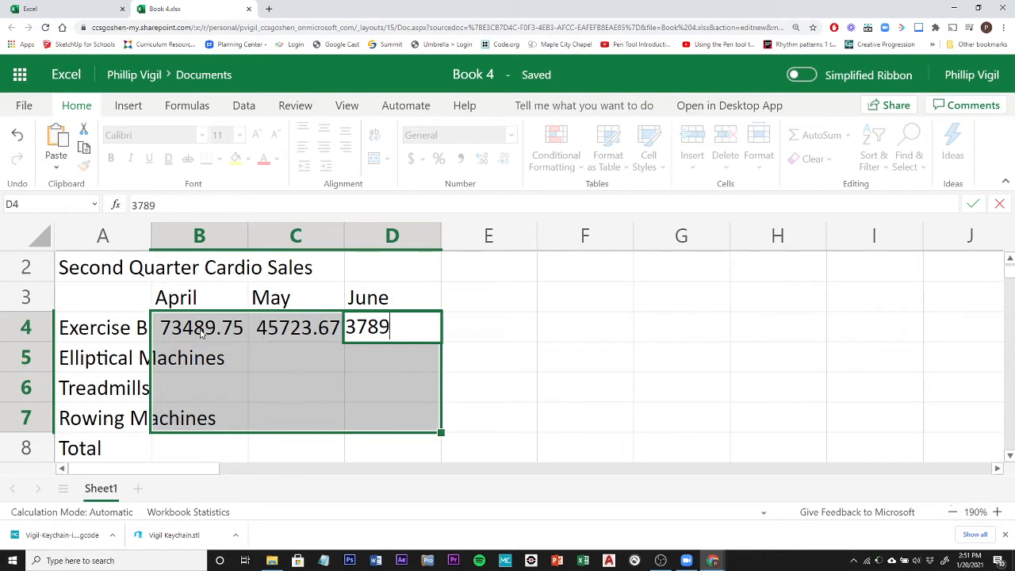
{"action": "type", "text": "4.35"}
{"action": "key", "text": "Tab"}
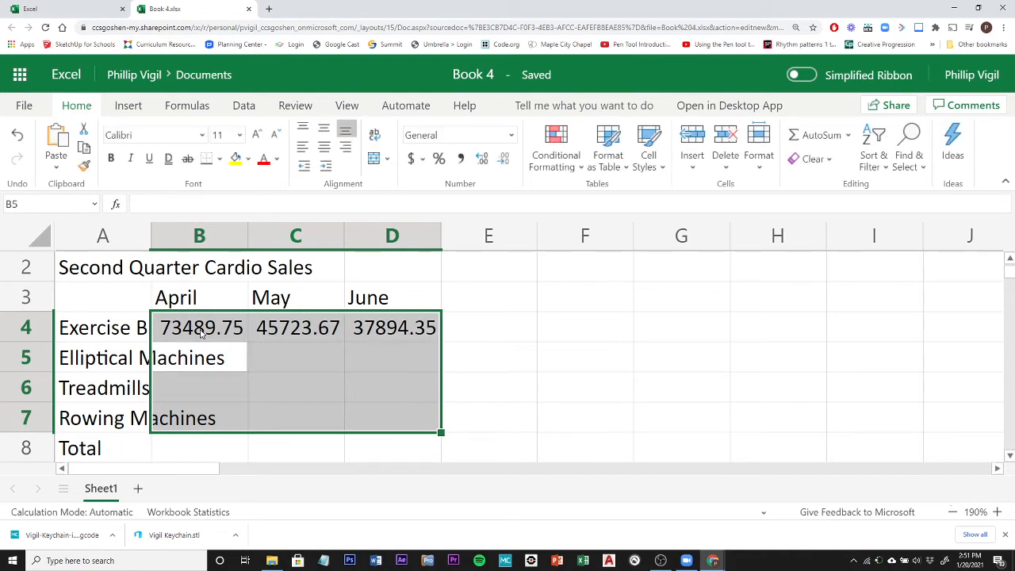
Enter the Elliptical Machines amounts 56489.34, 76389.57 and 87364.98 in cells B5 through D5.
{"action": "type", "text": "56489"}
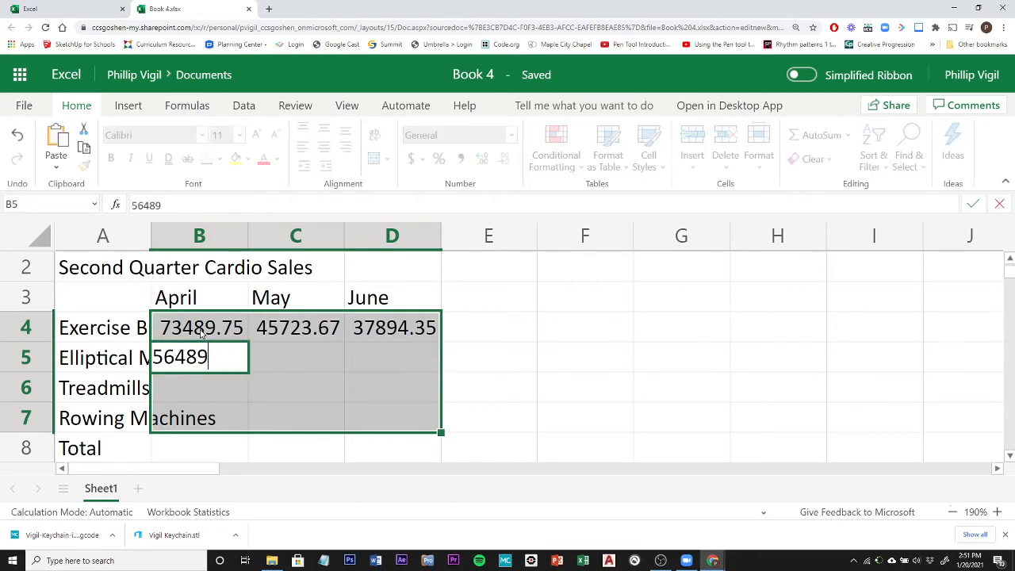
{"action": "type", "text": ".34"}
{"action": "key", "text": "Tab"}
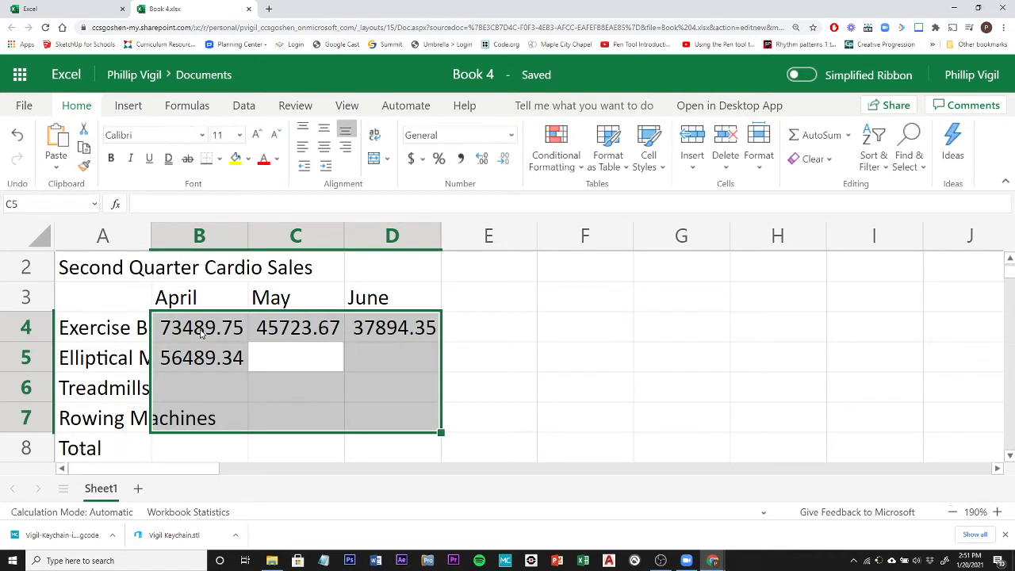
{"action": "type", "text": "7638"}
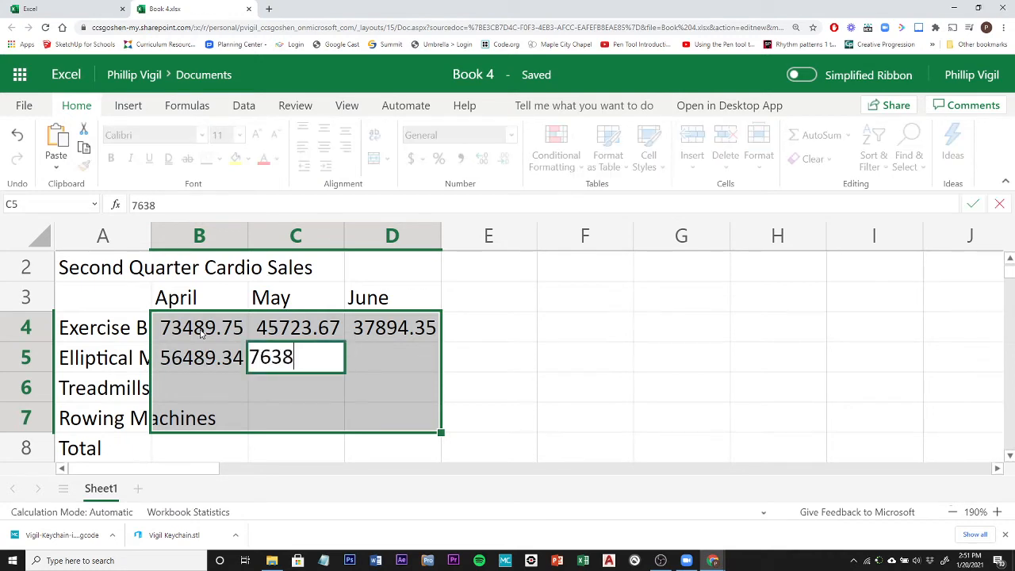
{"action": "type", "text": "9.57"}
{"action": "key", "text": "Tab"}
{"action": "type", "text": "8736"}
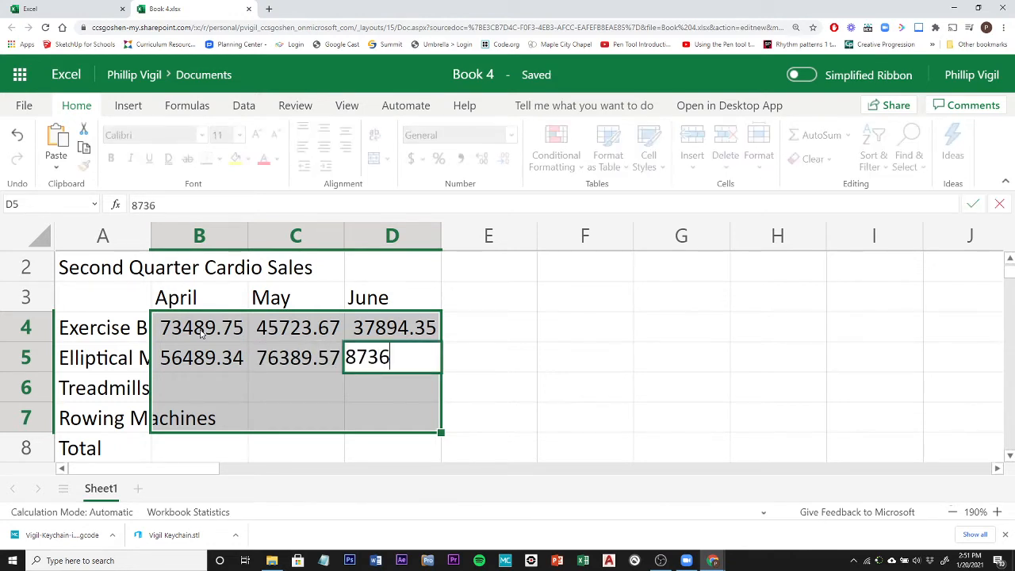
{"action": "type", "text": "4.98"}
{"action": "key", "text": "Return"}
Enter the Treadmills amounts 83746.45, 23746.47 and 83748.45 in cells B6 through D6.
{"action": "type", "text": "83746"}
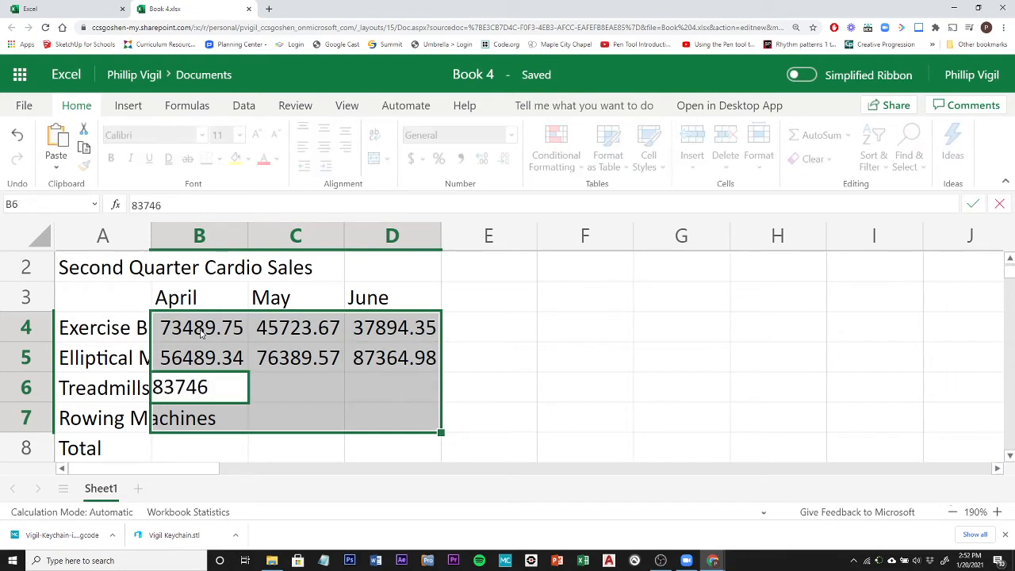
{"action": "type", "text": ".45"}
{"action": "key", "text": "Tab"}
{"action": "type", "text": "23746.47"}
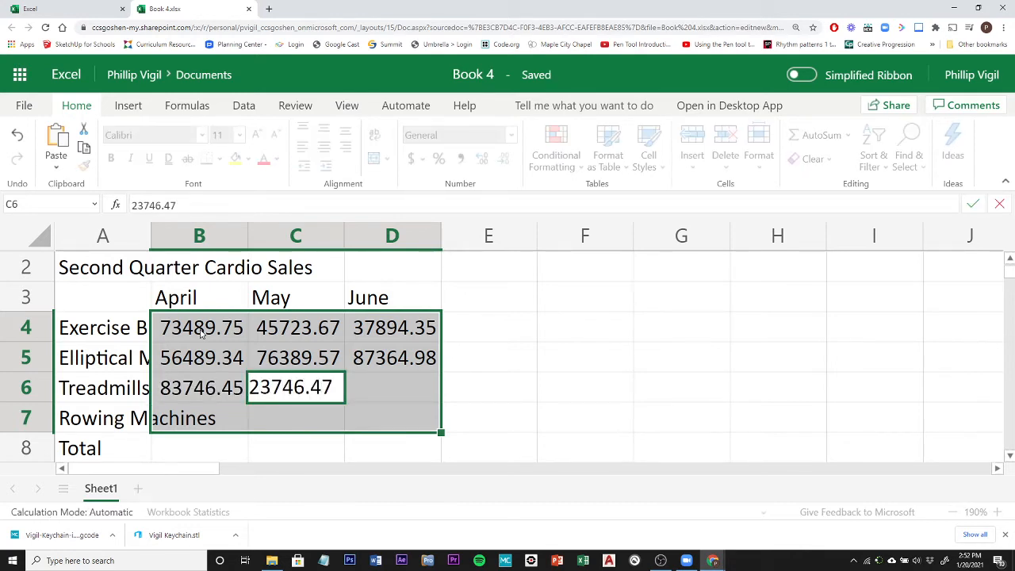
{"action": "key", "text": "Tab"}
{"action": "type", "text": "83748"}
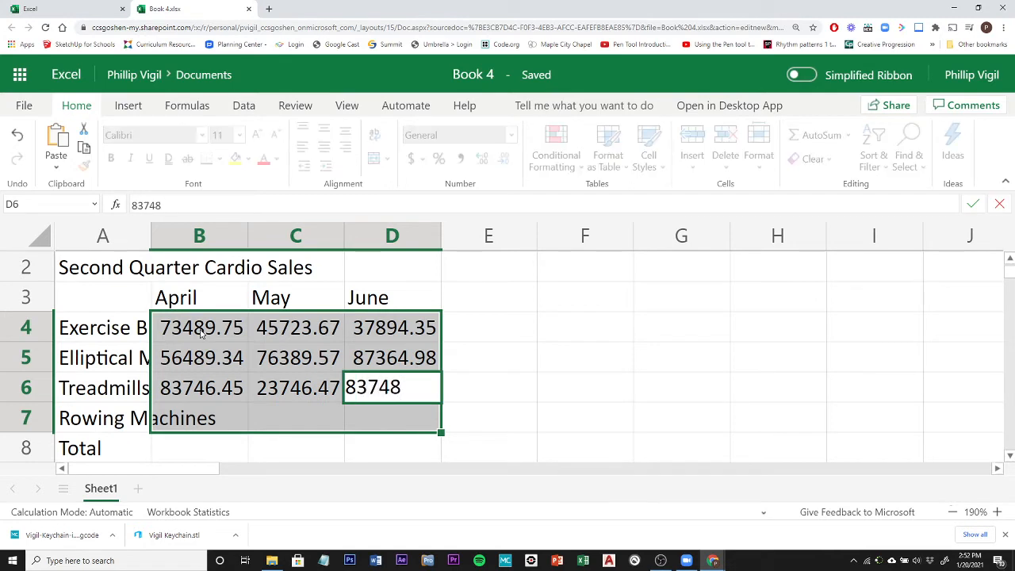
{"action": "type", "text": ".45"}
{"action": "key", "text": "Tab"}
Enter the Rowing Machines amounts 83759.45, 83477.98 and 83746.45 in cells B7 through D7.
{"action": "type", "text": "83"}
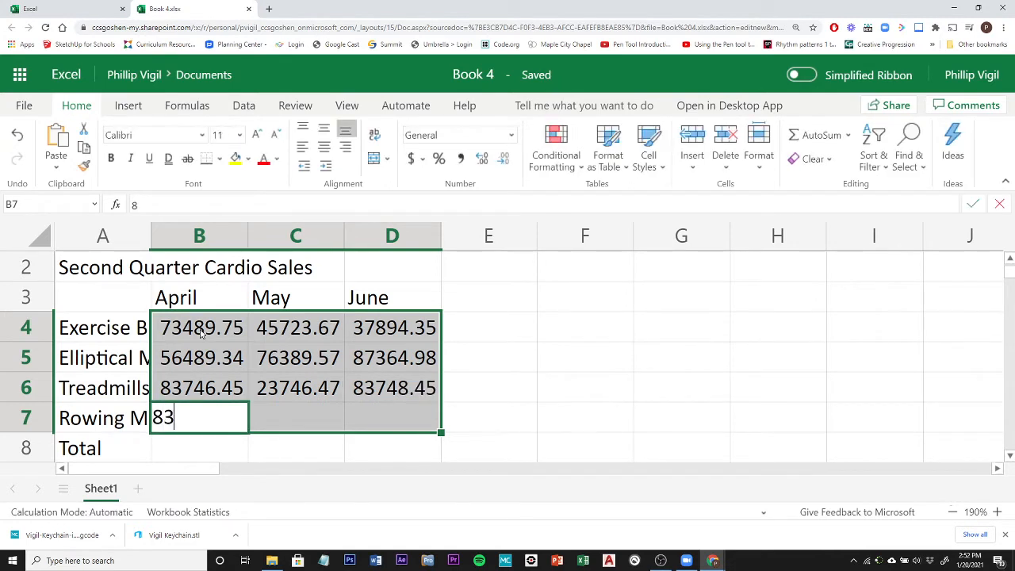
{"action": "type", "text": "759.45"}
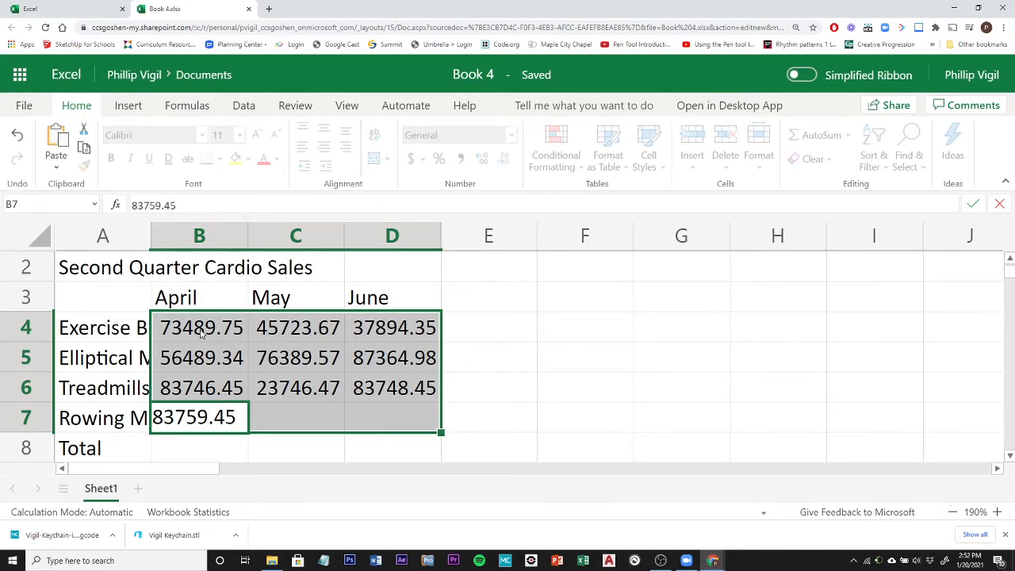
{"action": "key", "text": "Tab"}
{"action": "type", "text": "8"}
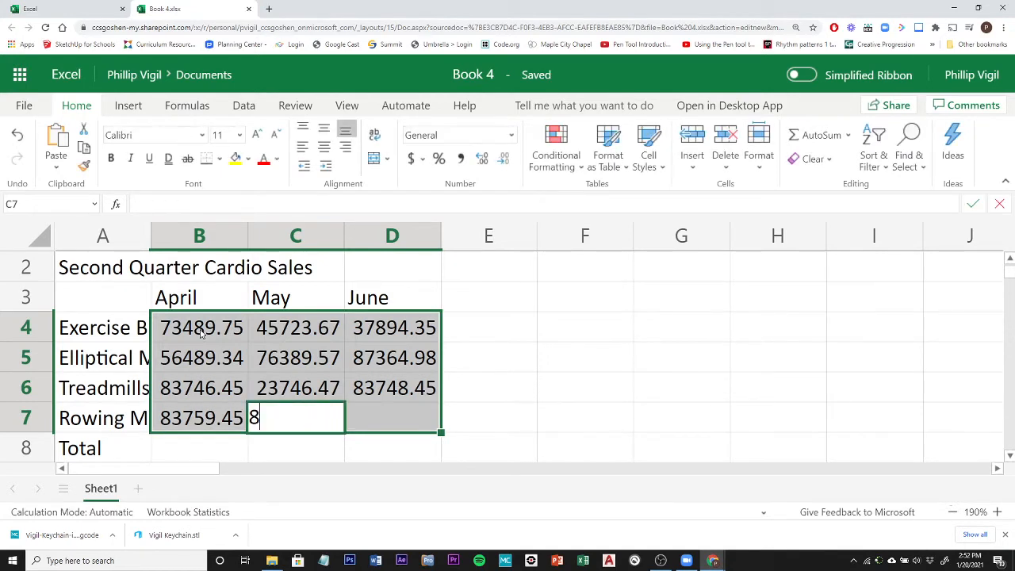
{"action": "type", "text": "3477."}
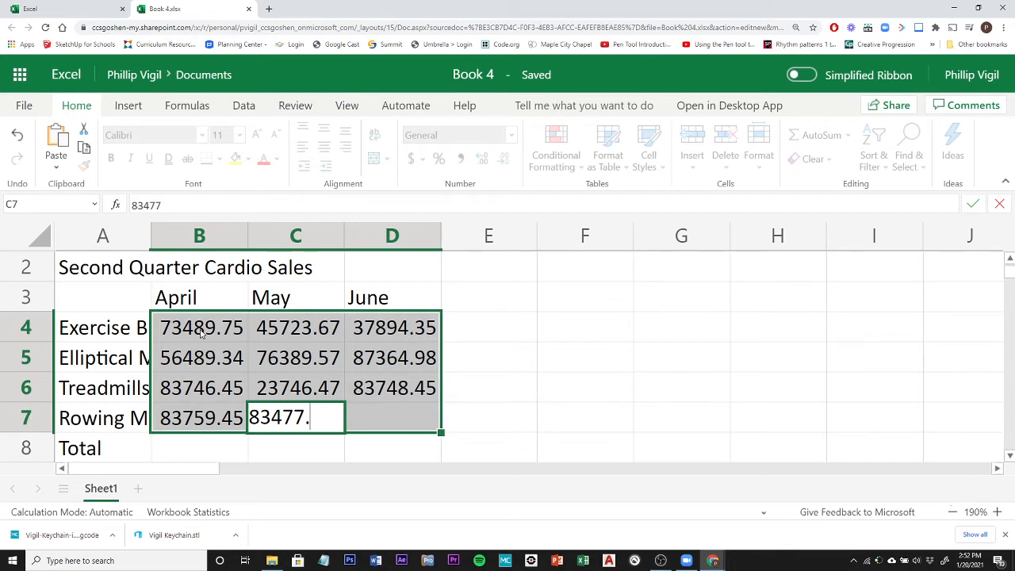
{"action": "type", "text": "98"}
{"action": "key", "text": "Tab"}
{"action": "type", "text": "8"}
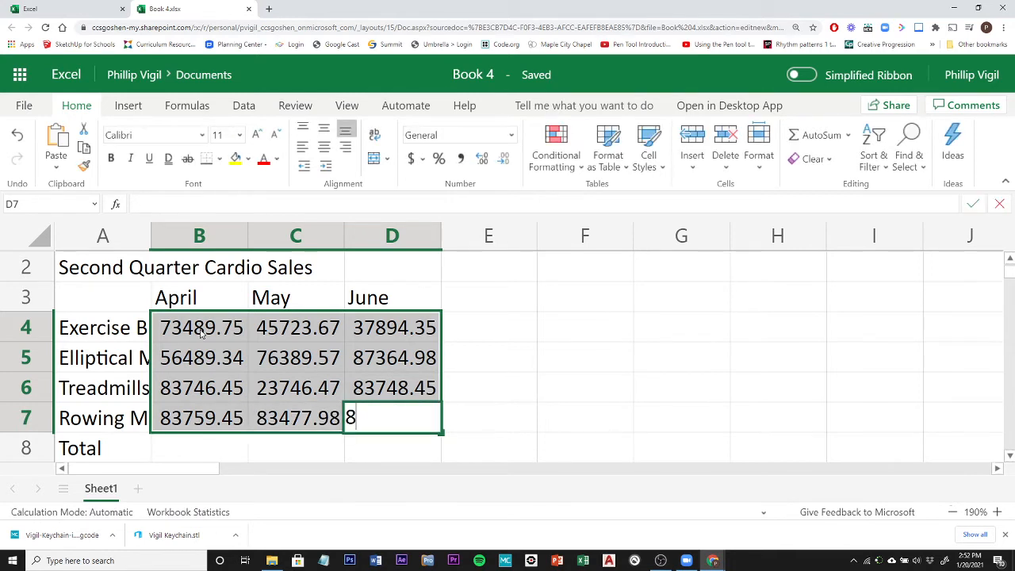
{"action": "type", "text": "3746."}
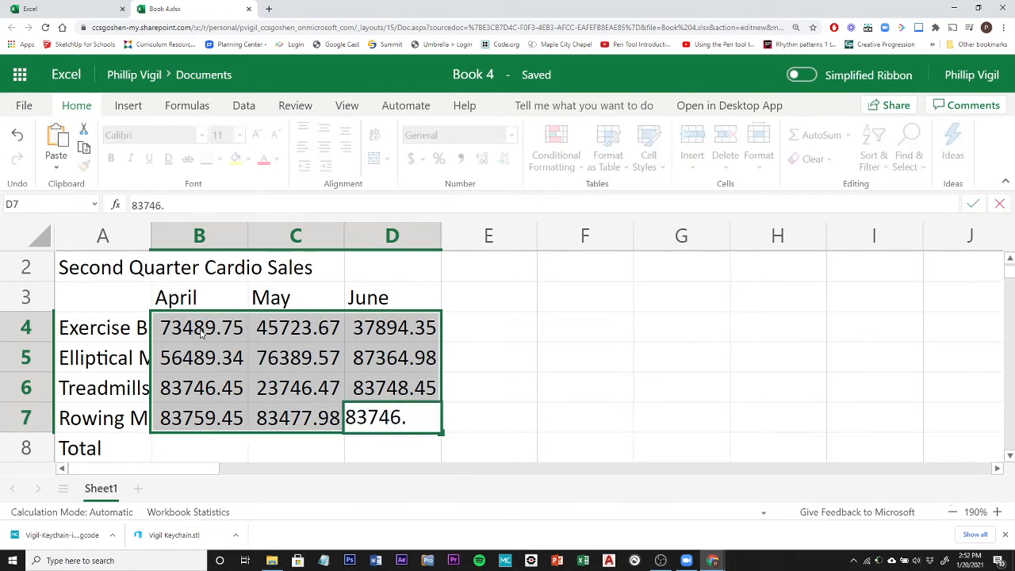
{"action": "type", "text": "45"}
{"action": "key", "text": "Return"}
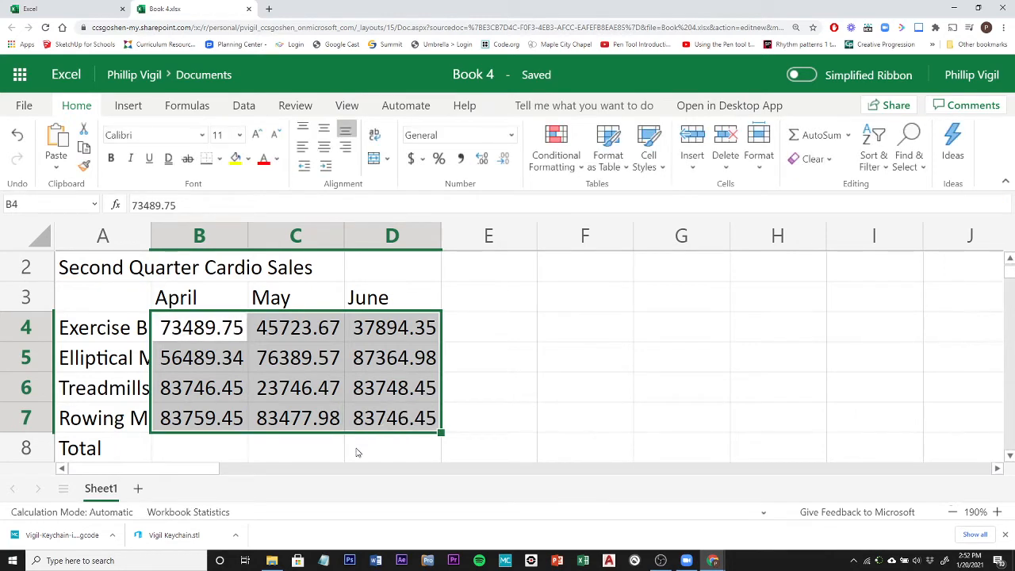
Widen column A to 16.43 (120 pixels) so the equipment names fit.
{"action": "left_click", "coordinate": [356, 452]}
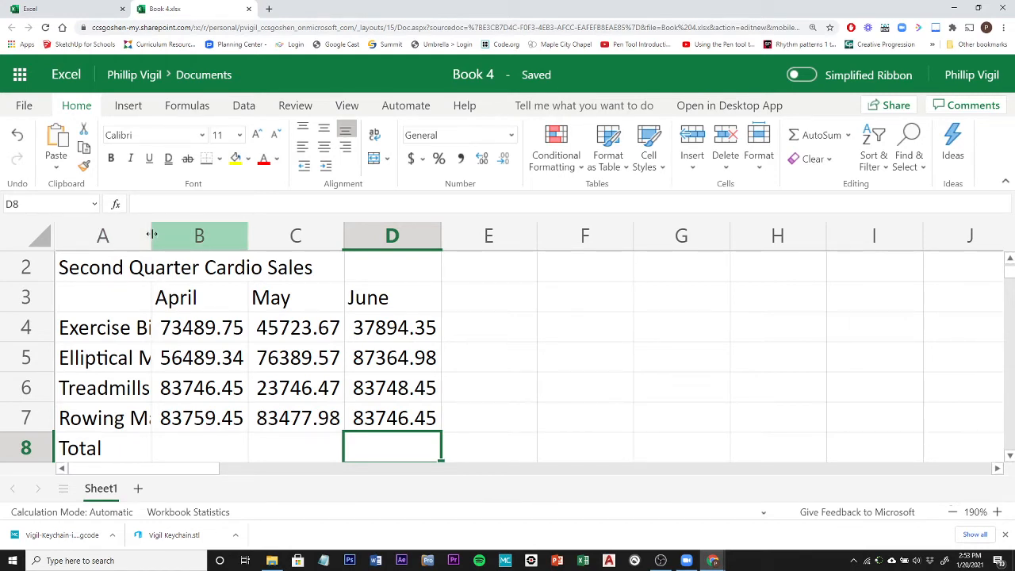
{"action": "left_click_drag", "start_coordinate": [150, 235], "coordinate": [235, 233]}
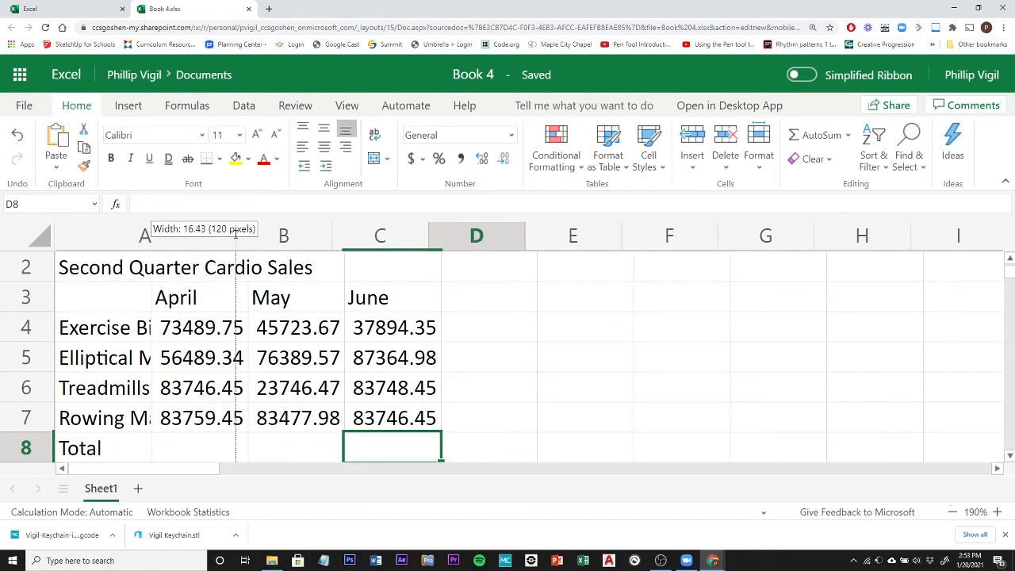
{"action": "left_click_drag", "start_coordinate": [236, 233], "coordinate": [236, 233]}
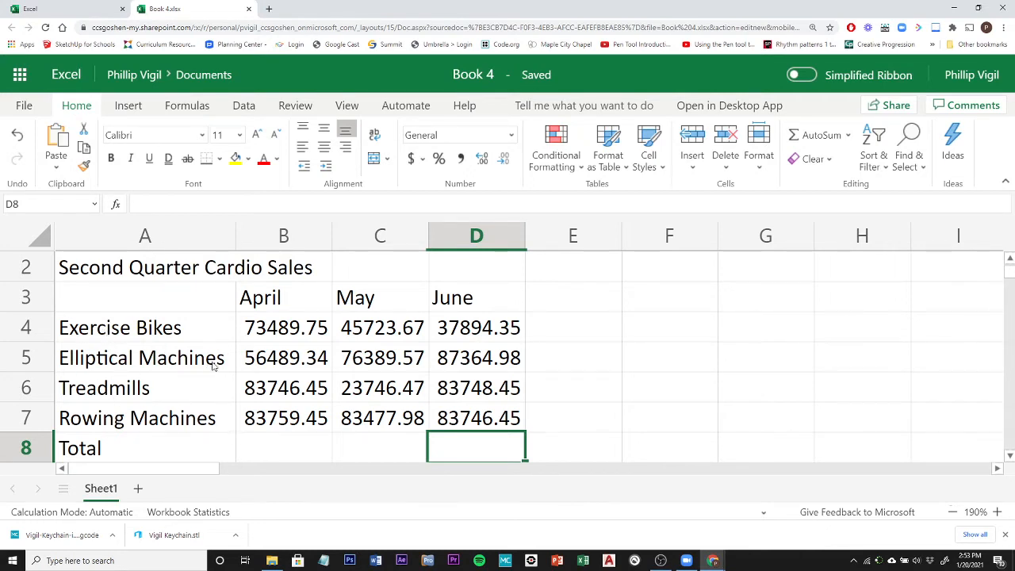
Add the column heading Total in cell E3, beside the June heading.
{"action": "left_click", "coordinate": [293, 337]}
{"action": "left_click", "coordinate": [271, 307]}
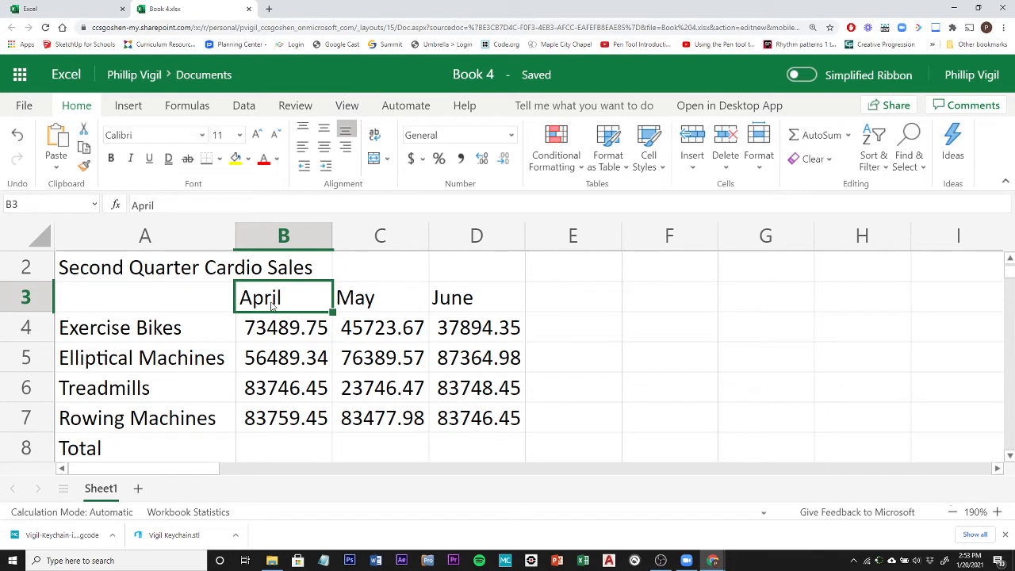
{"action": "left_click", "coordinate": [576, 305]}
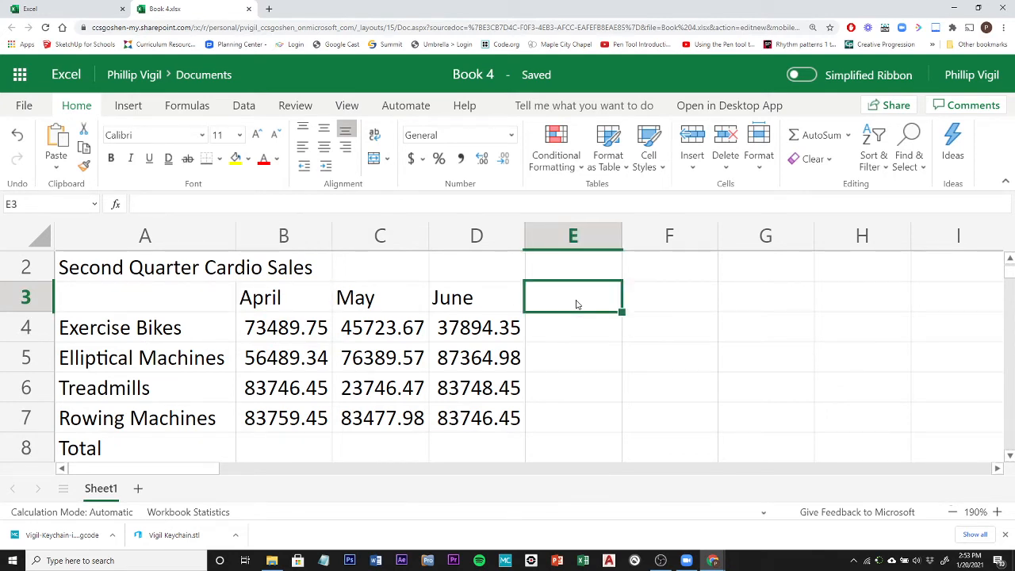
{"action": "type", "text": "Total"}
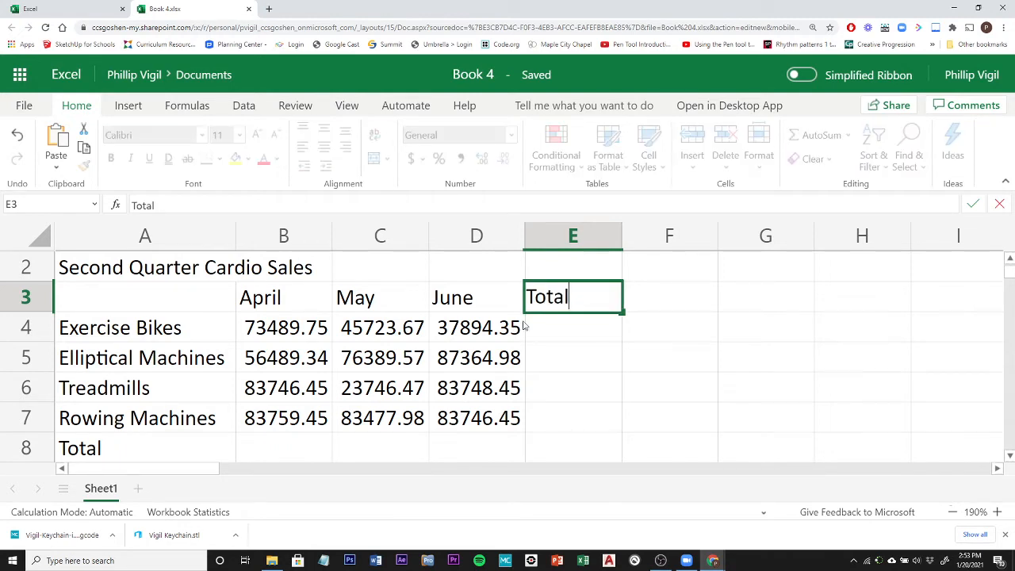
{"action": "left_click", "coordinate": [294, 325]}
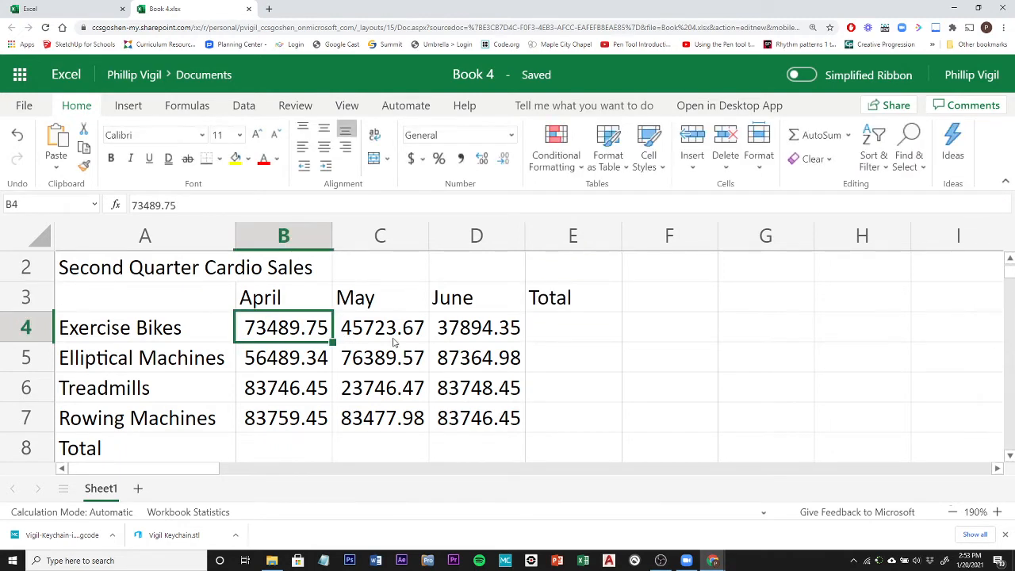
Total the April sales in cell B8 with the formula =b4+b5+b6+b7, then check the formula.
{"action": "scroll", "coordinate": [392, 339], "scroll_direction": "down", "scroll_amount": 1}
{"action": "scroll", "coordinate": [394, 340], "scroll_direction": "up", "scroll_amount": 1}
{"action": "left_click", "coordinate": [952, 512]}
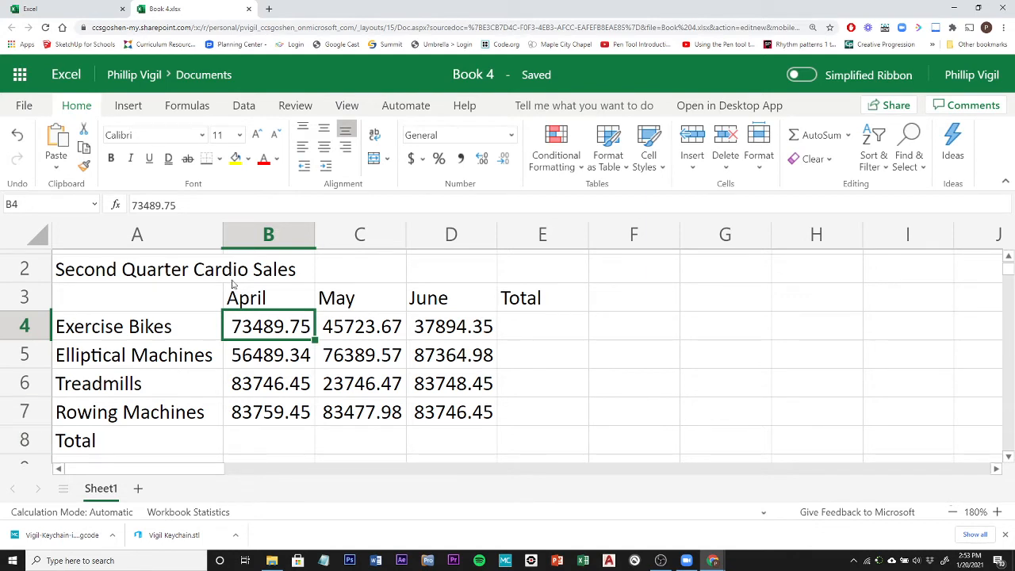
{"action": "left_click", "coordinate": [269, 438]}
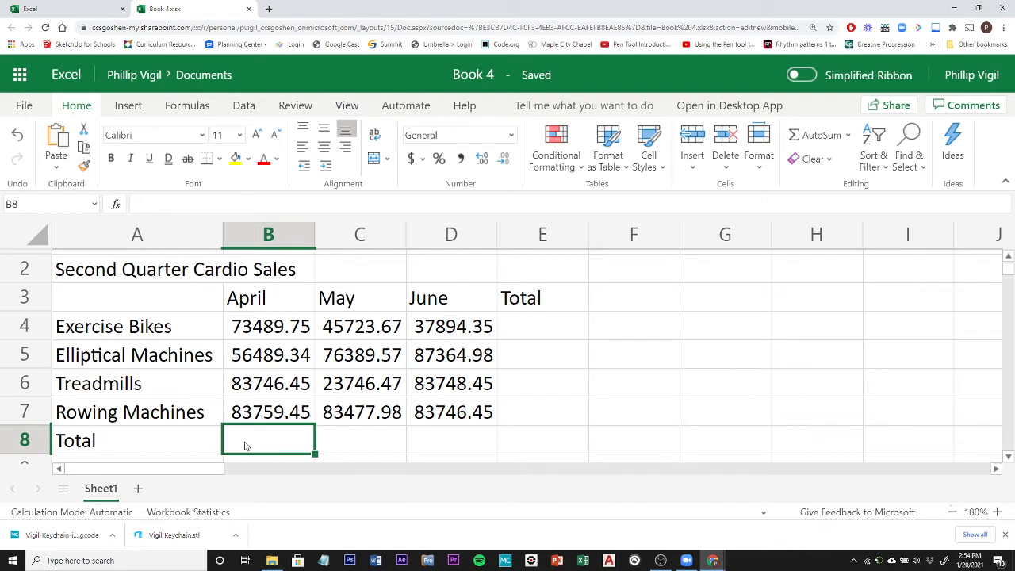
{"action": "type", "text": "="}
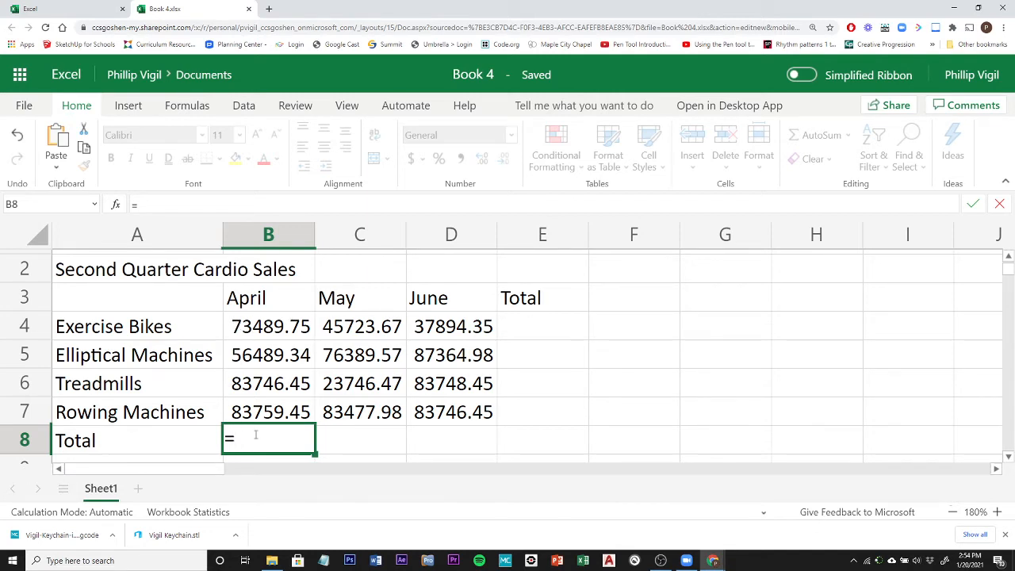
{"action": "type", "text": "b4"}
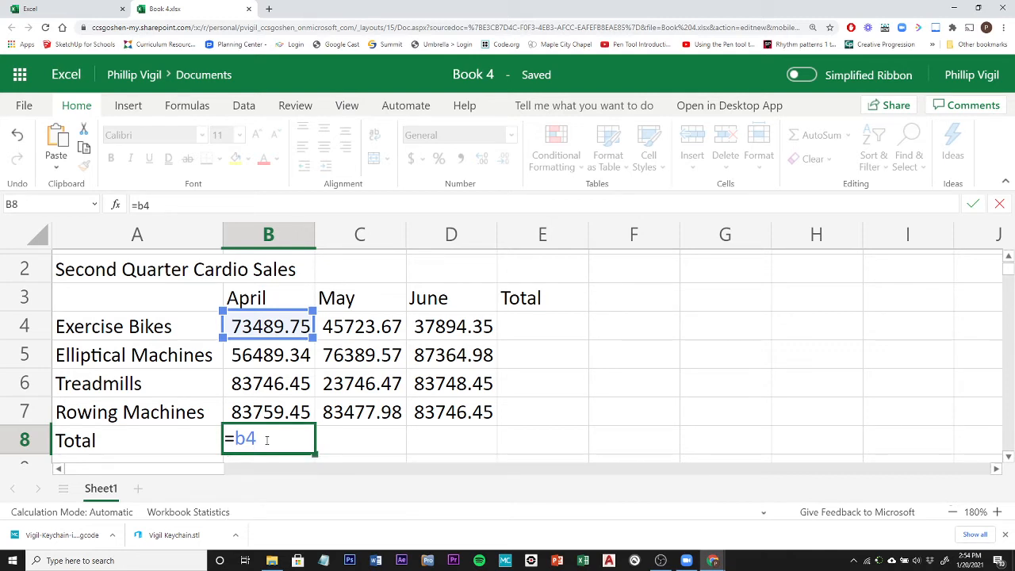
{"action": "type", "text": "+b"}
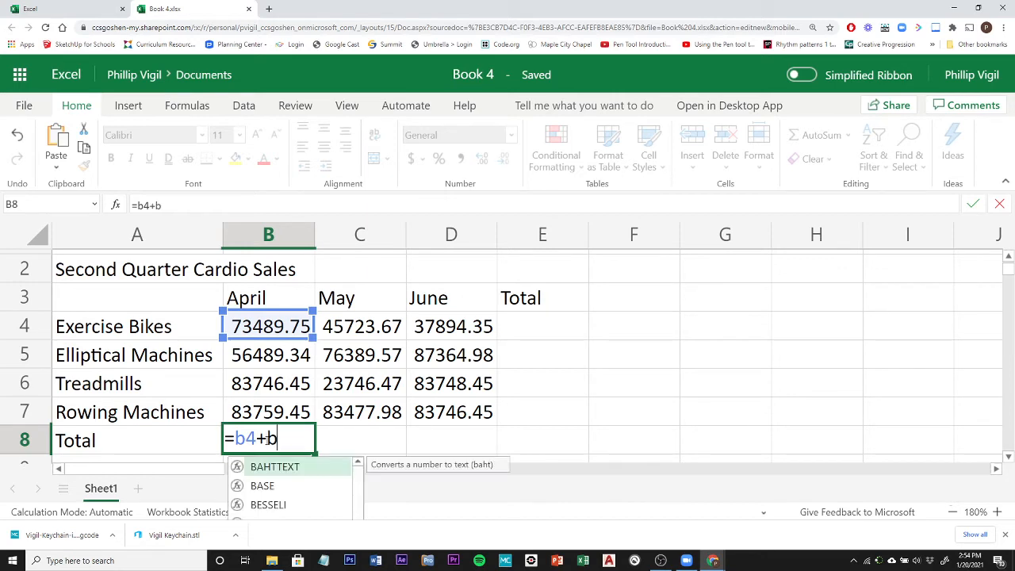
{"action": "type", "text": "5"}
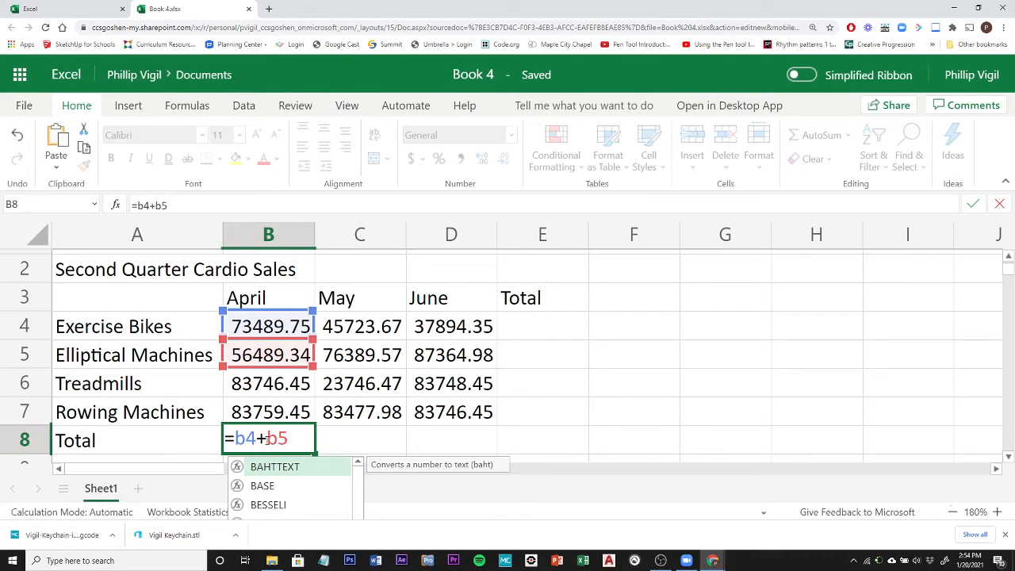
{"action": "type", "text": "+"}
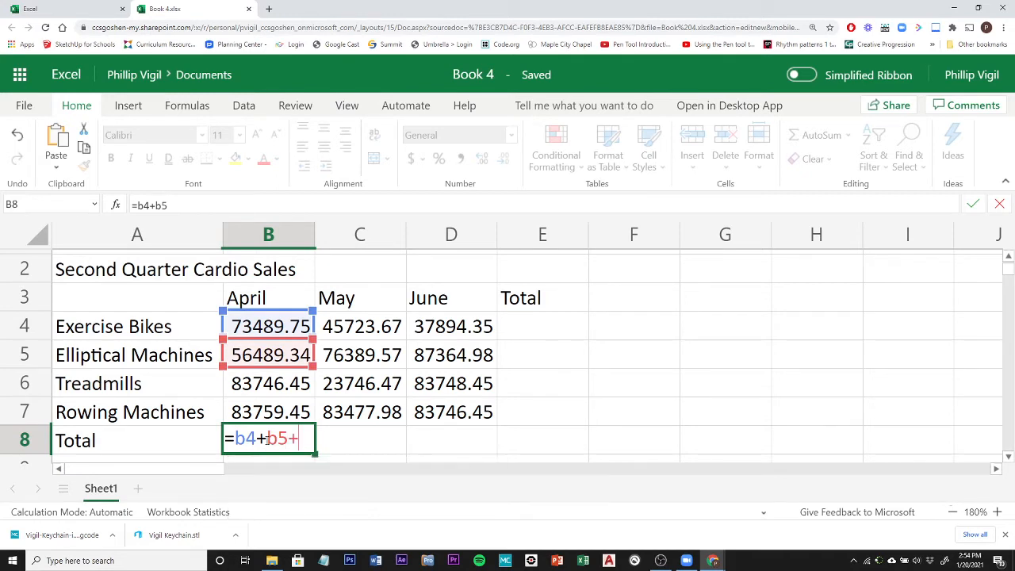
{"action": "type", "text": "b6"}
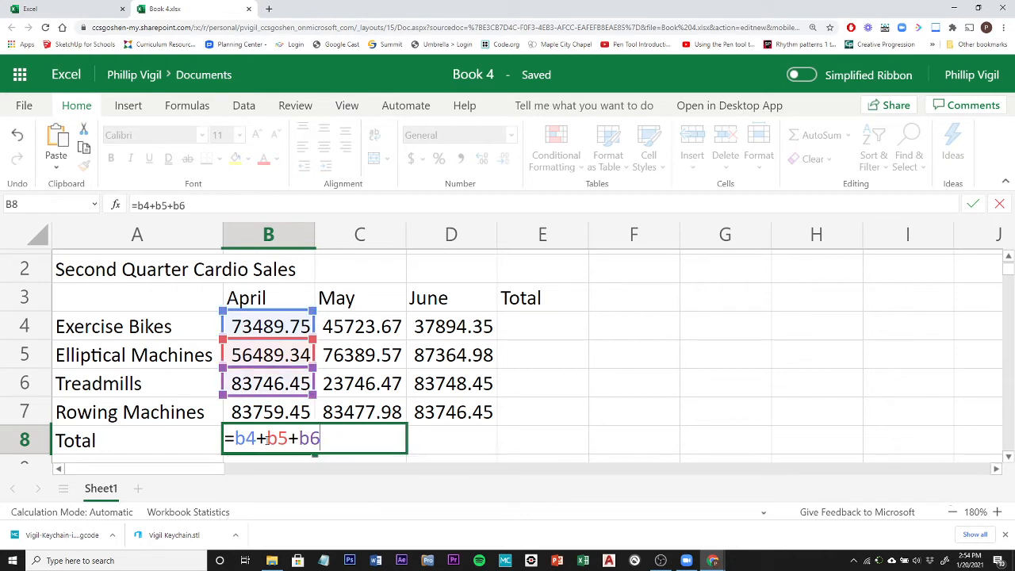
{"action": "type", "text": "+b7"}
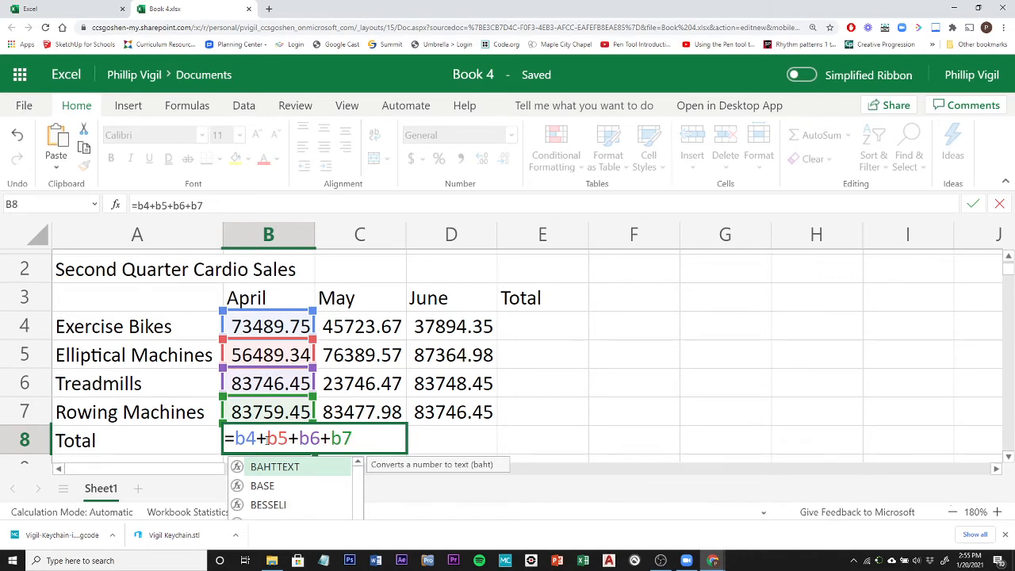
{"action": "key", "text": "Return"}
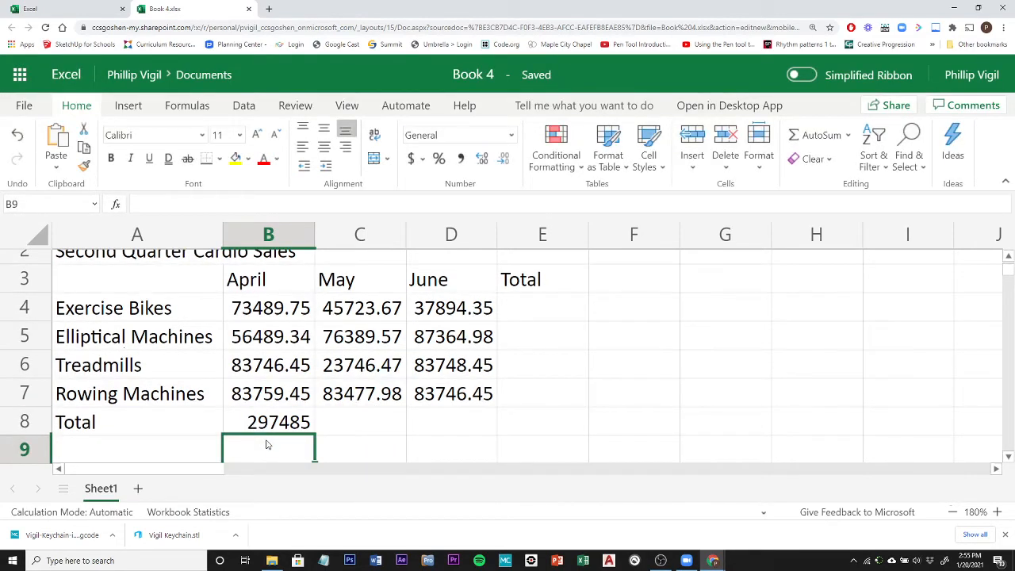
{"action": "left_click", "coordinate": [292, 423]}
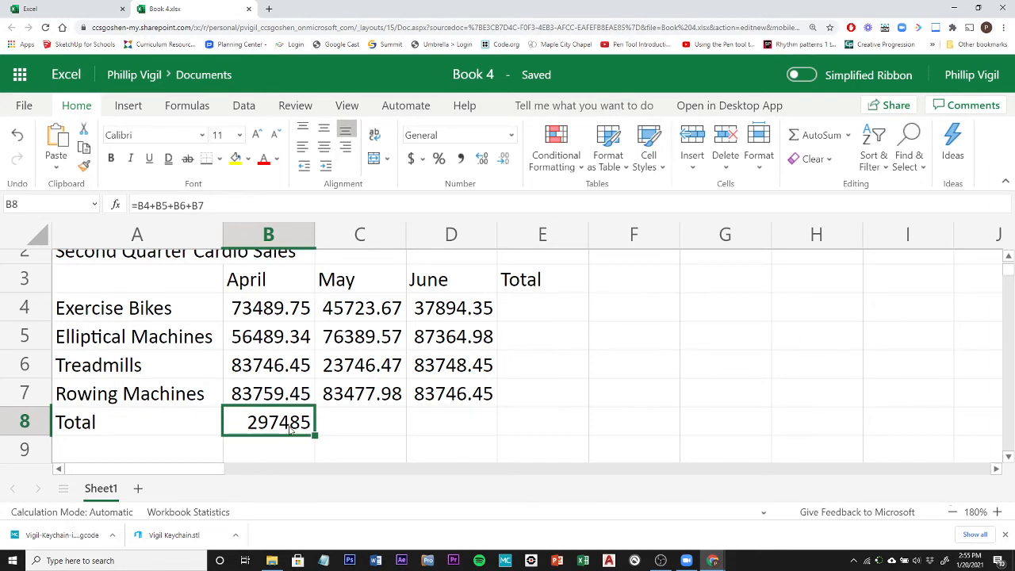
Total the May sales in cell C8 with the formula =C4+C5+C6+C7, picking the cell references from the sheet.
{"action": "left_click", "coordinate": [363, 431]}
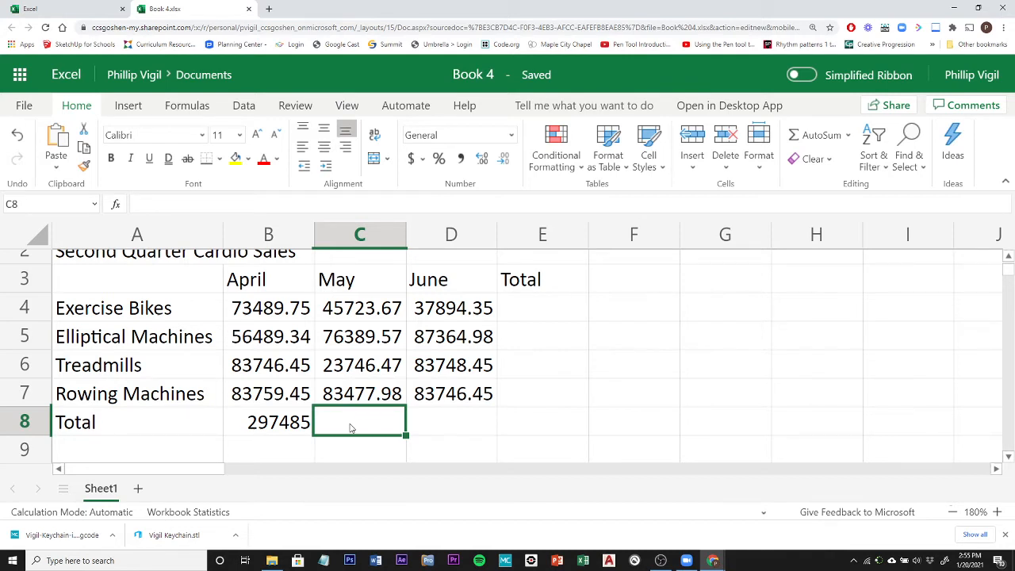
{"action": "type", "text": "="}
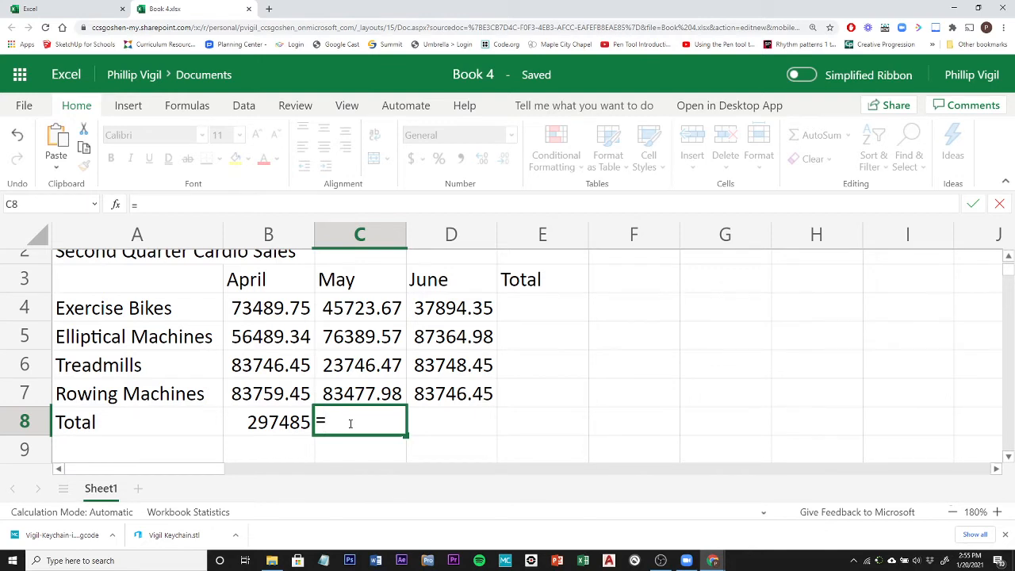
{"action": "left_click", "coordinate": [361, 313]}
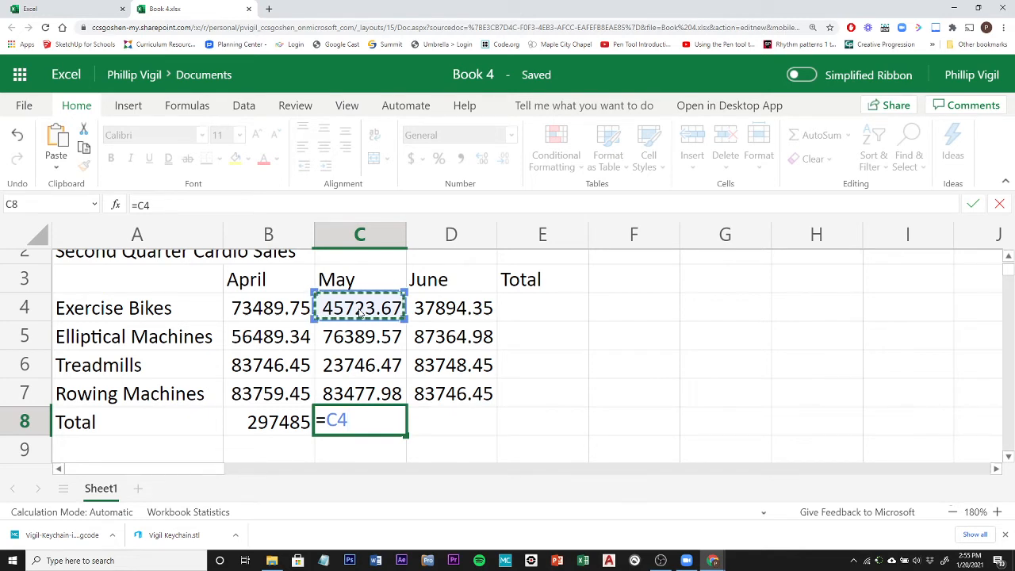
{"action": "type", "text": "+"}
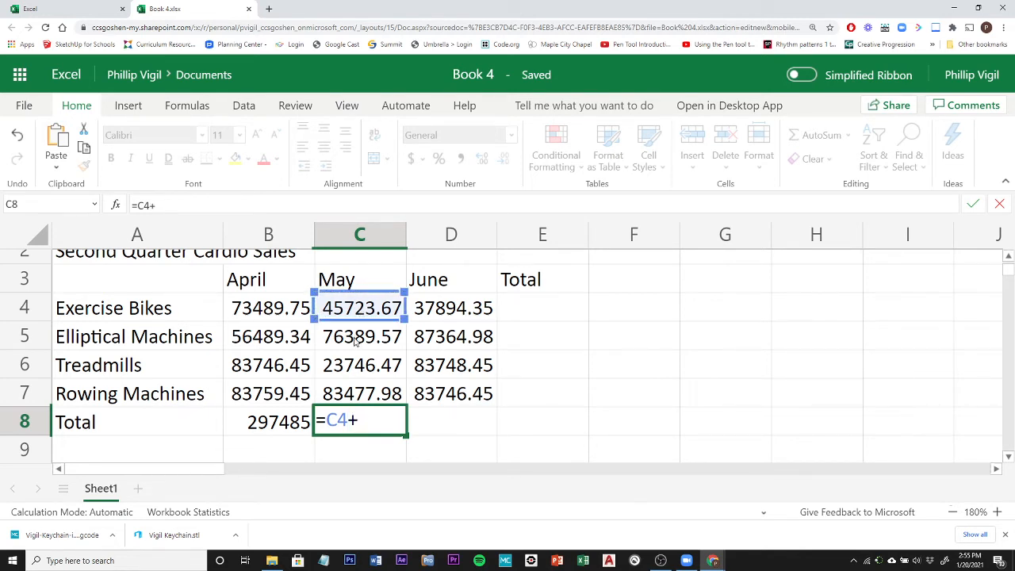
{"action": "left_click", "coordinate": [356, 338]}
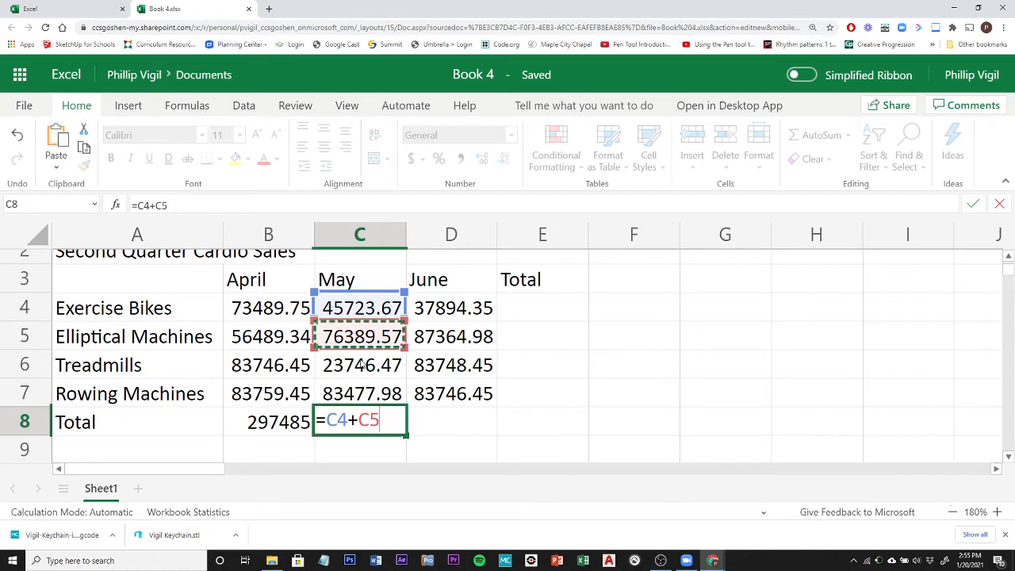
{"action": "type", "text": "+"}
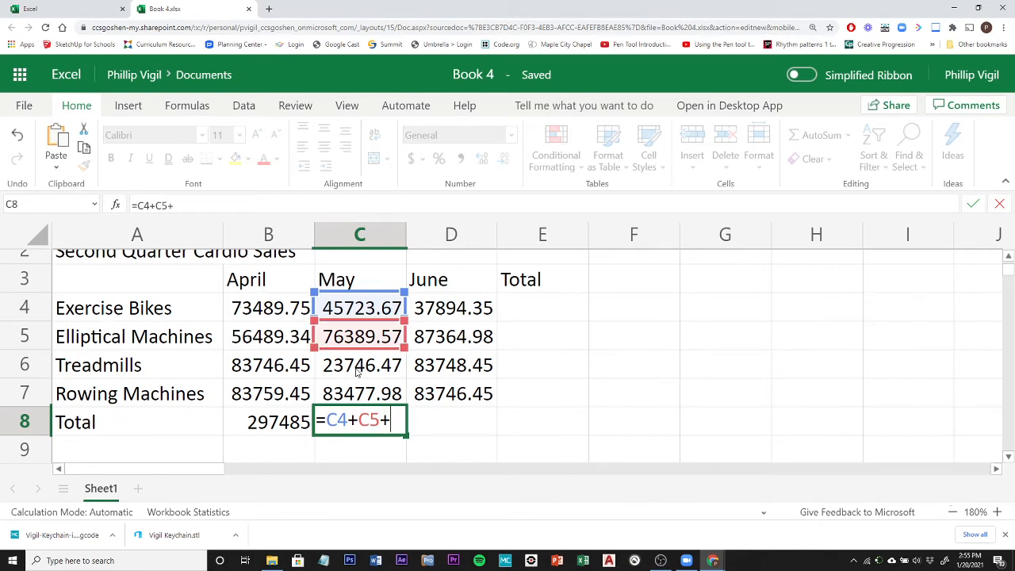
{"action": "left_click", "coordinate": [357, 369]}
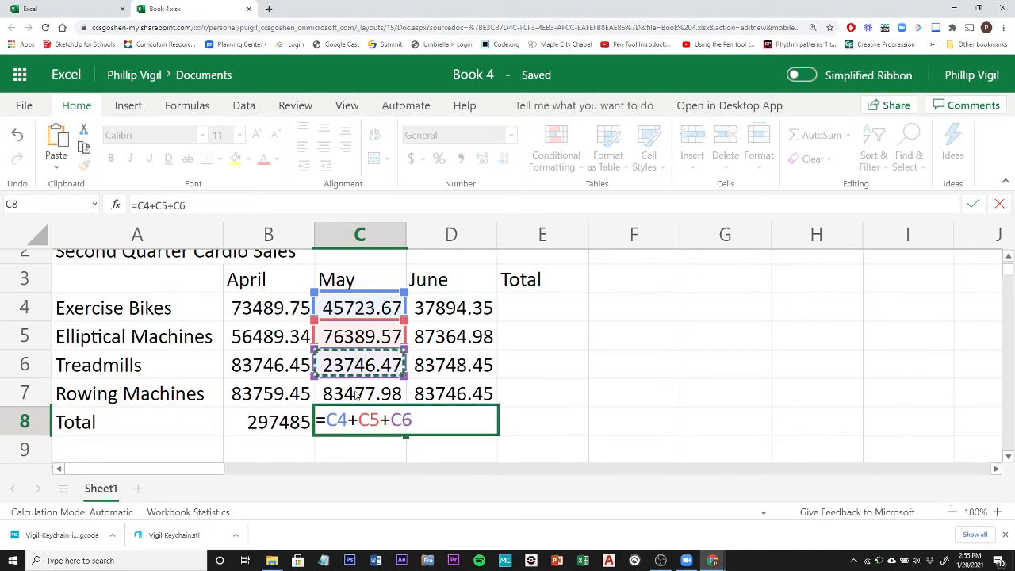
{"action": "type", "text": "+"}
{"action": "left_click", "coordinate": [361, 395]}
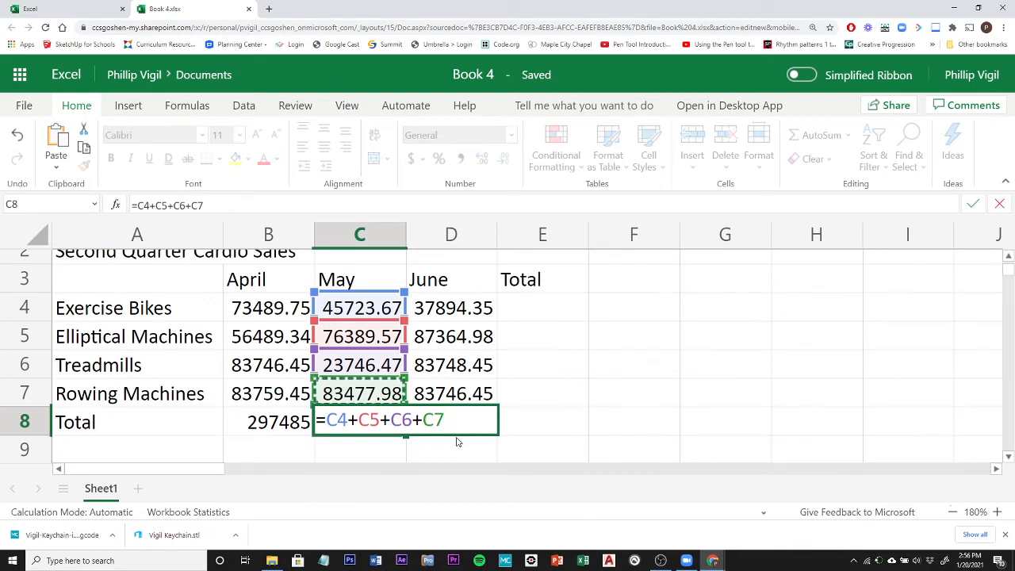
{"action": "key", "text": "Return"}
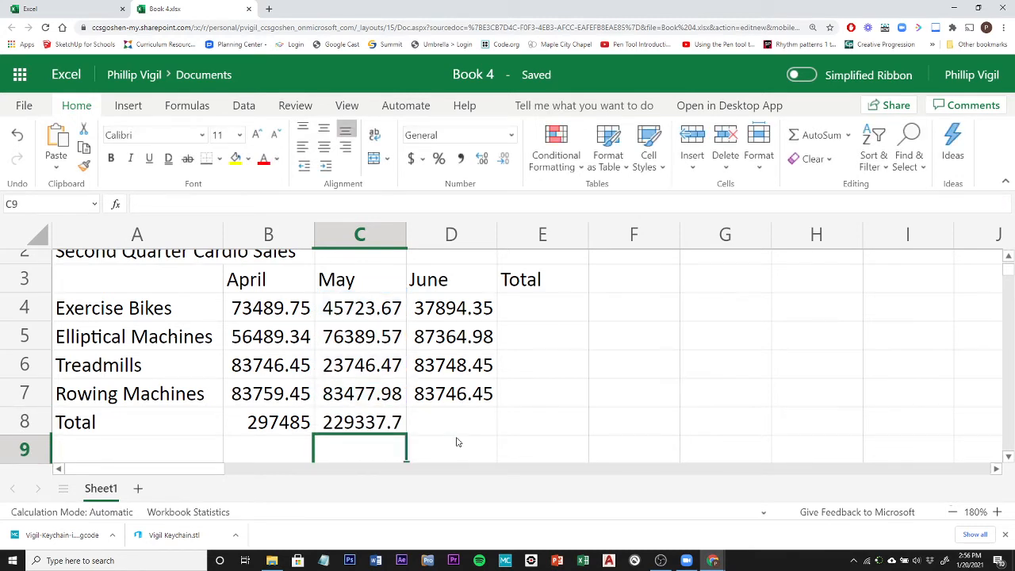
Total the June sales in cell D8 with AutoSum over D4:D7, then check the formula.
{"action": "left_click", "coordinate": [457, 426]}
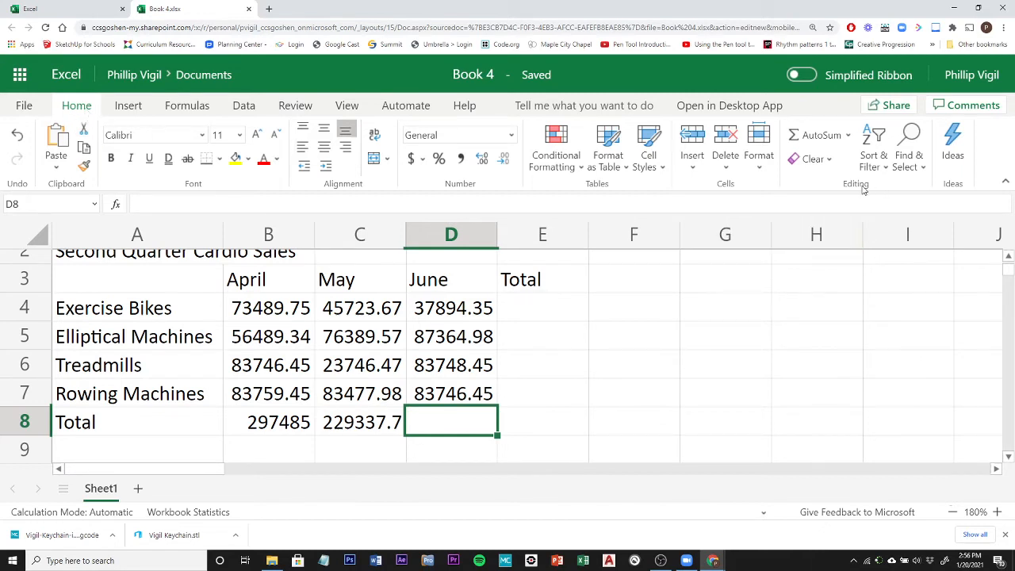
{"action": "left_click", "coordinate": [822, 136]}
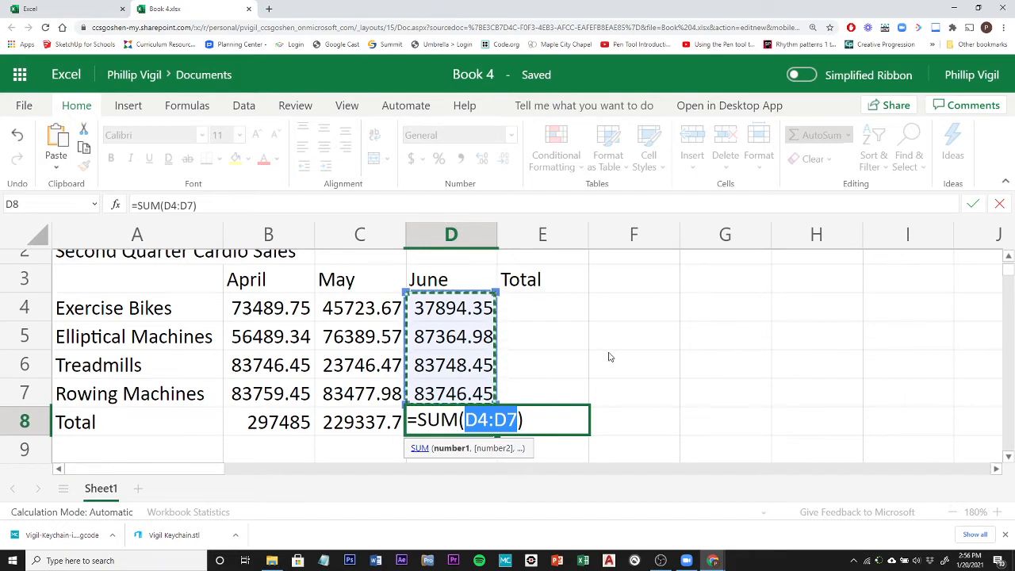
{"action": "key", "text": "Return"}
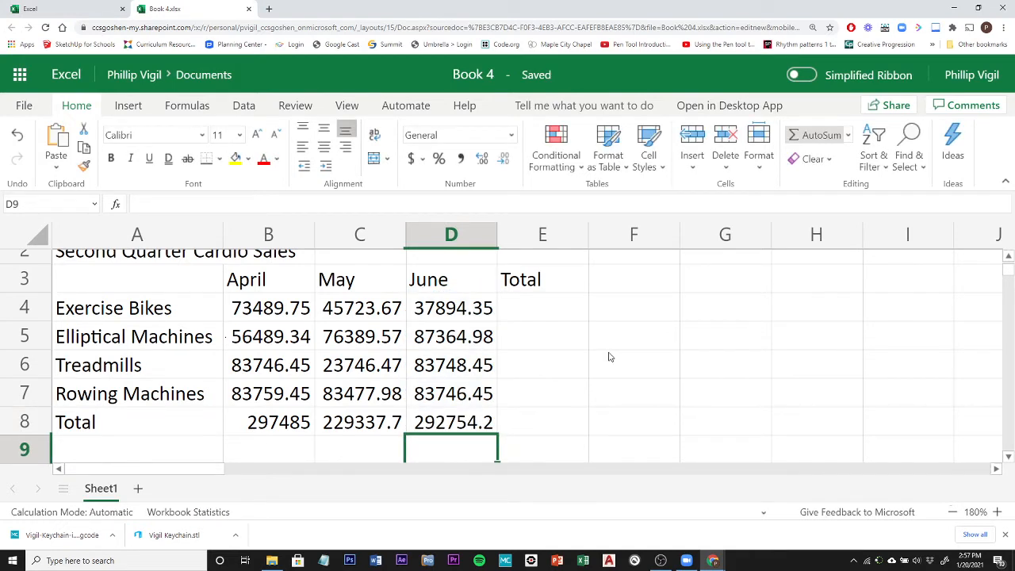
{"action": "left_click", "coordinate": [478, 425]}
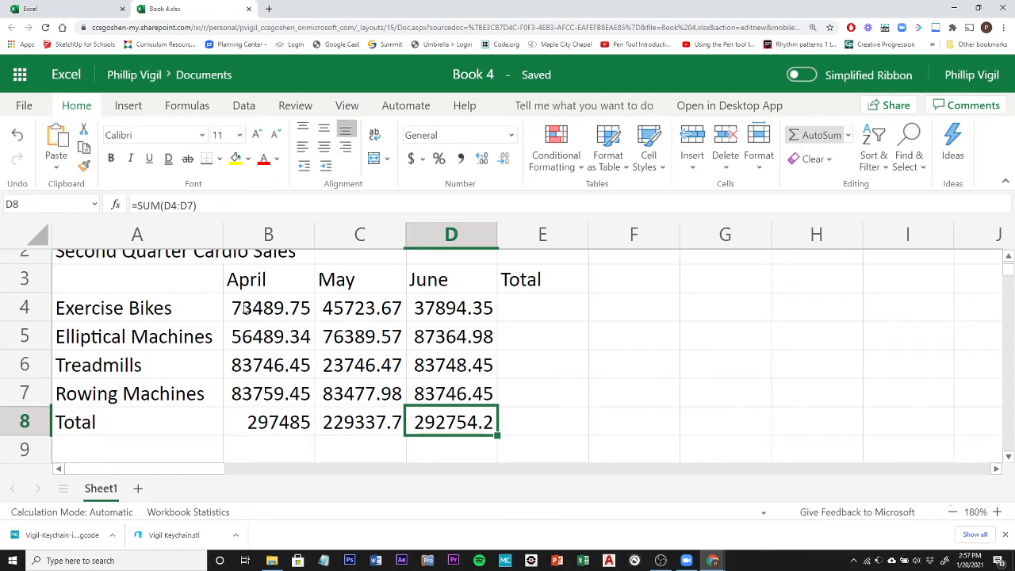
Total the Exercise Bikes sales in cell E4 with AutoSum over B4:D4 and fill the formula down through E8.
{"action": "left_click", "coordinate": [535, 314]}
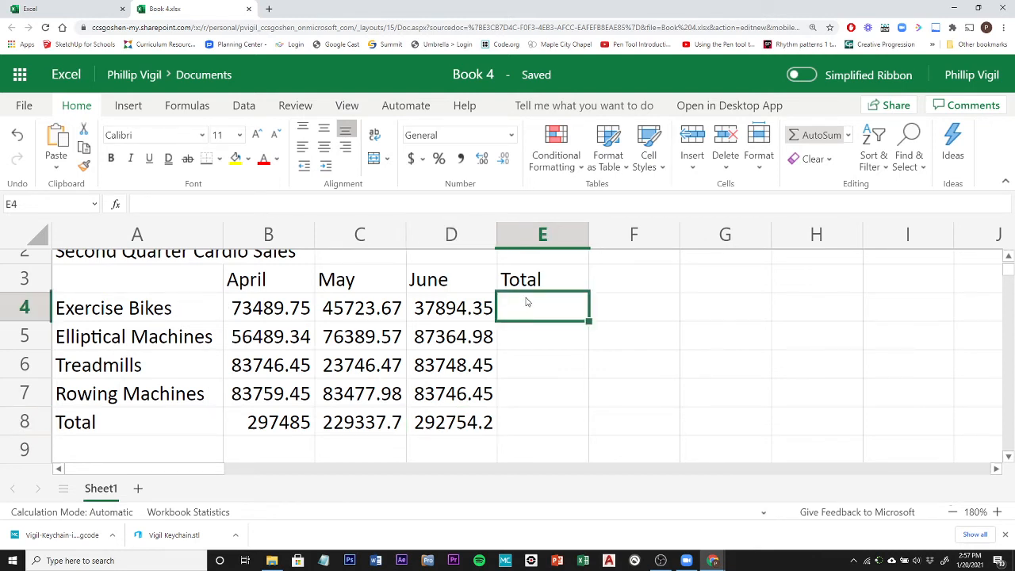
{"action": "left_click", "coordinate": [819, 136]}
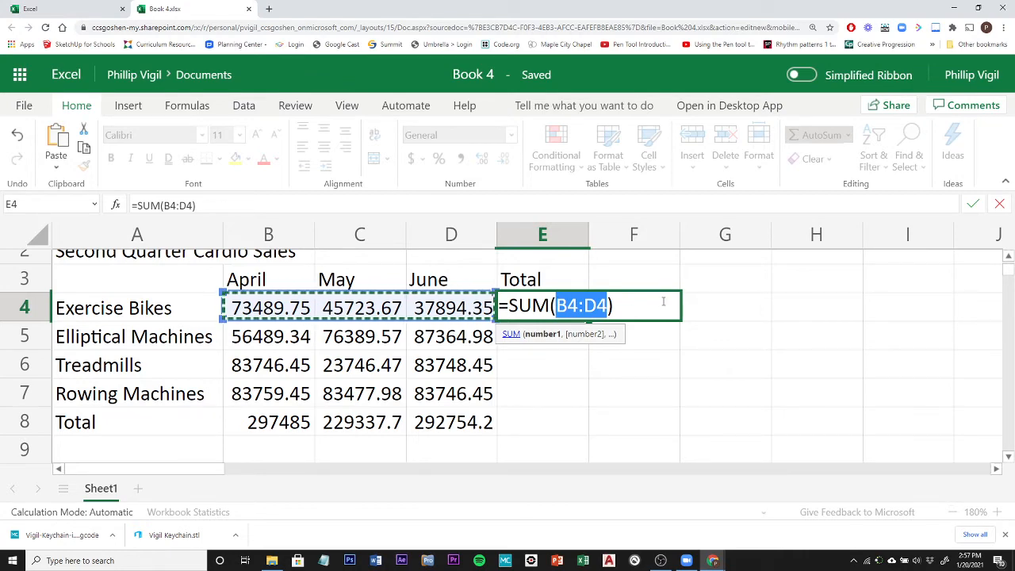
{"action": "key", "text": "Return"}
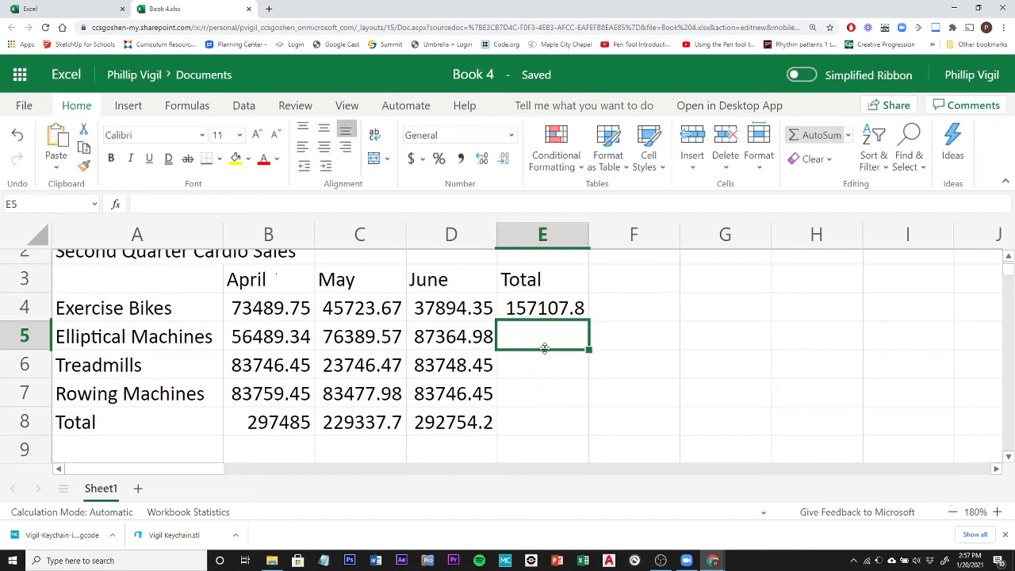
{"action": "left_click", "coordinate": [568, 311]}
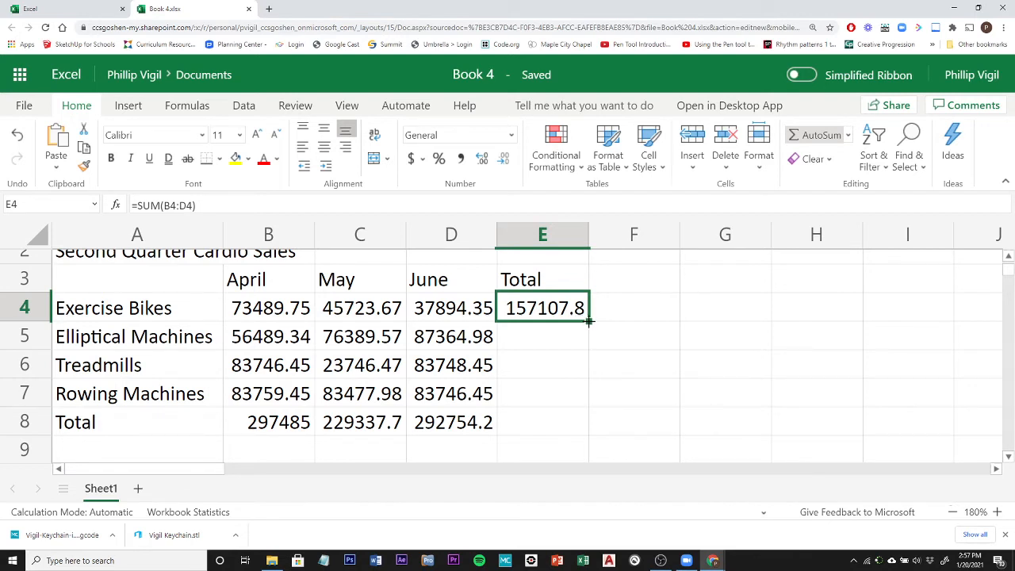
{"action": "left_click_drag", "start_coordinate": [589, 321], "coordinate": [566, 418]}
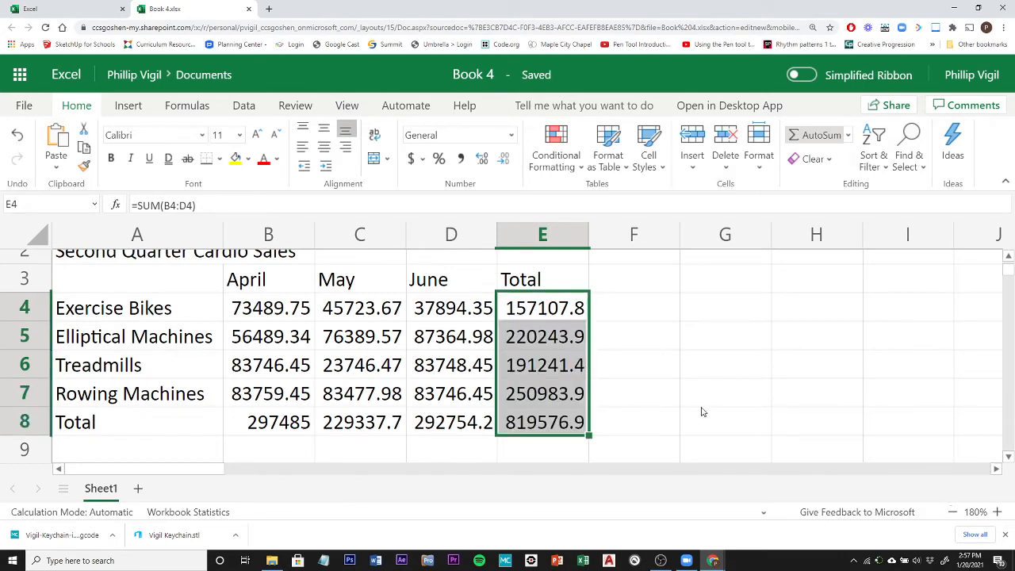
Check the SUM formula of each Total column cell from E4 to E8 to compare the row references.
{"action": "left_click", "coordinate": [530, 337]}
{"action": "left_click", "coordinate": [539, 366]}
{"action": "left_click", "coordinate": [545, 333]}
{"action": "left_click", "coordinate": [544, 314]}
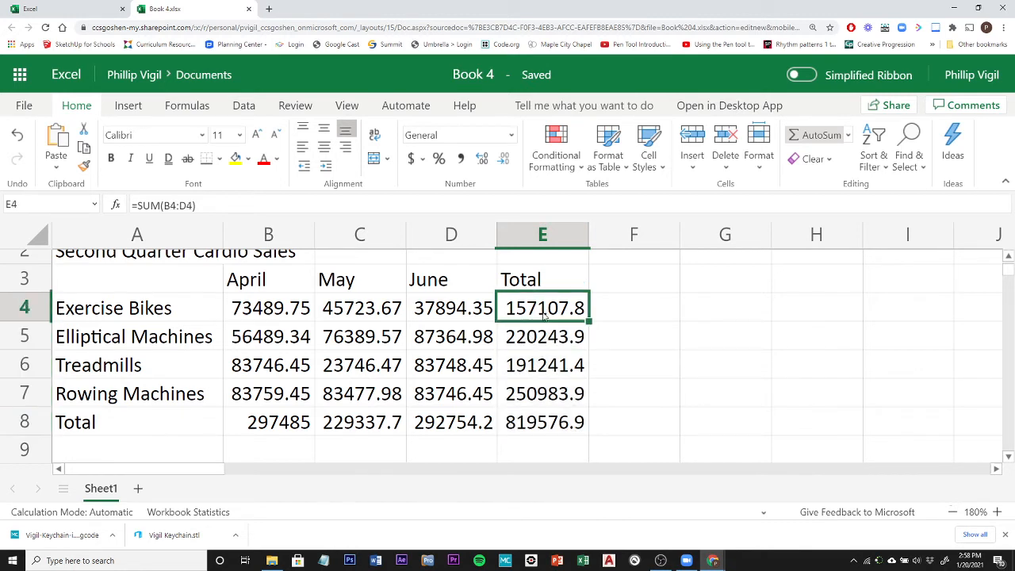
{"action": "left_click", "coordinate": [545, 341]}
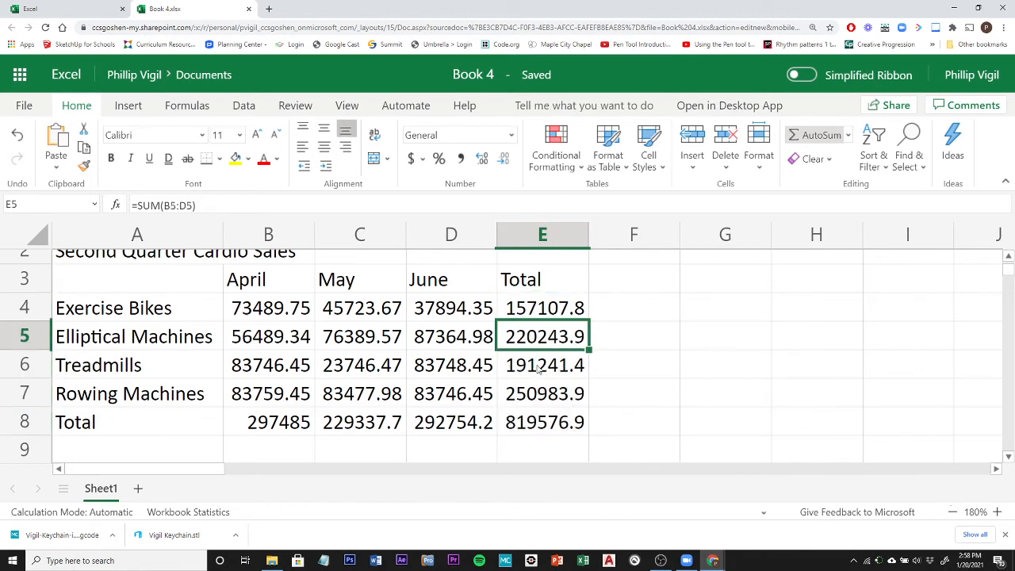
{"action": "left_click", "coordinate": [540, 317]}
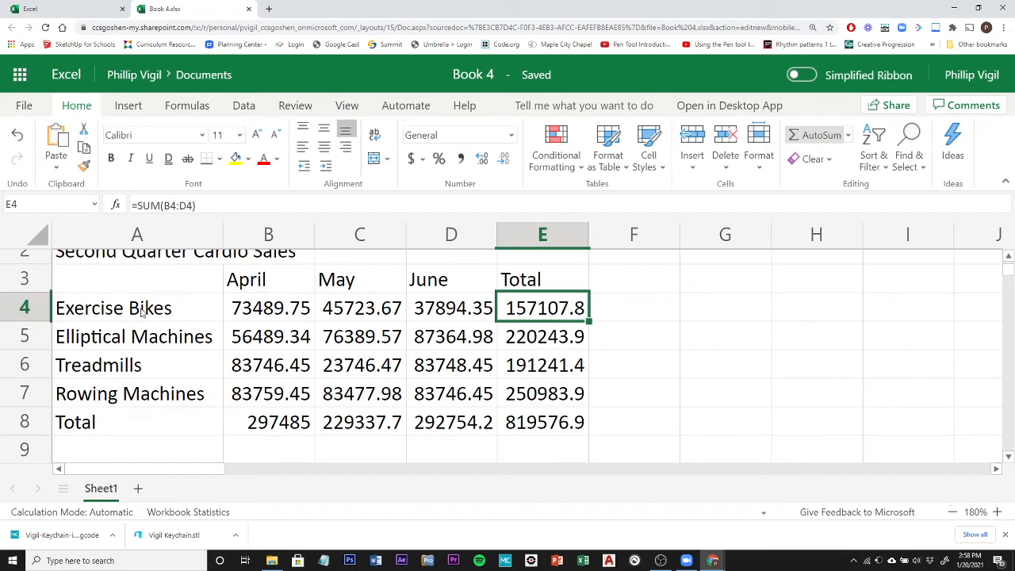
{"action": "left_click", "coordinate": [539, 341]}
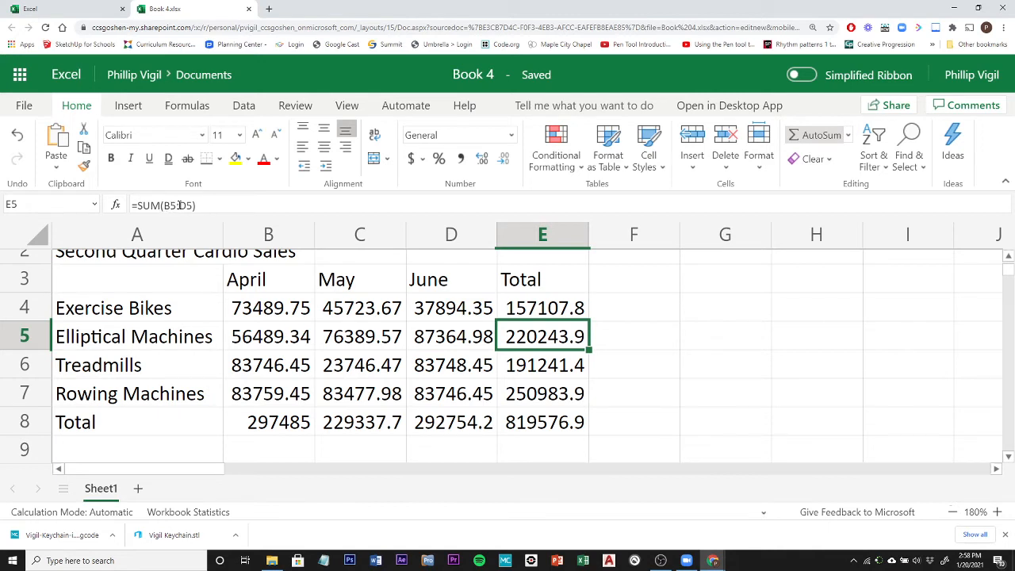
{"action": "left_click", "coordinate": [558, 371]}
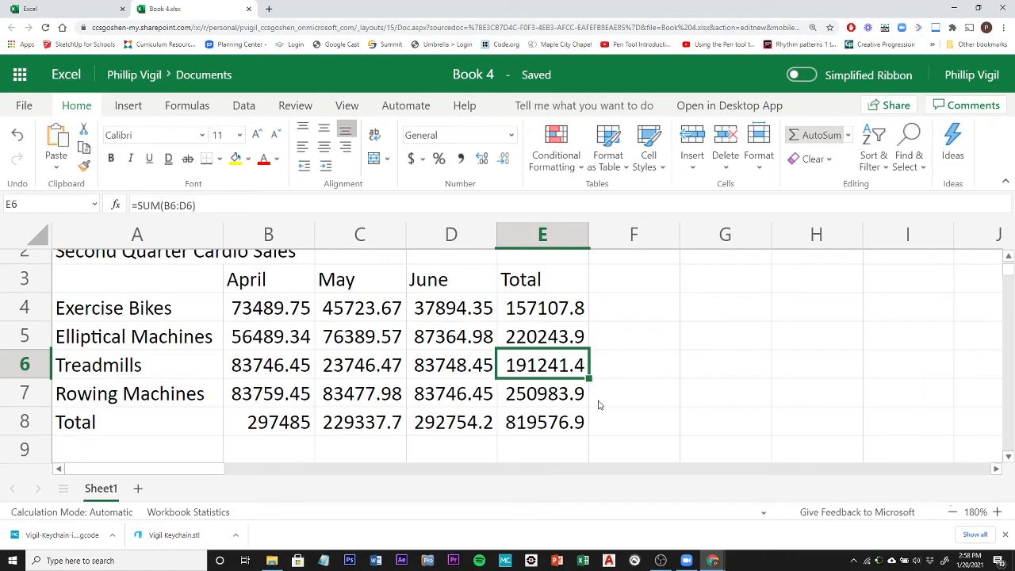
{"action": "left_click", "coordinate": [549, 399]}
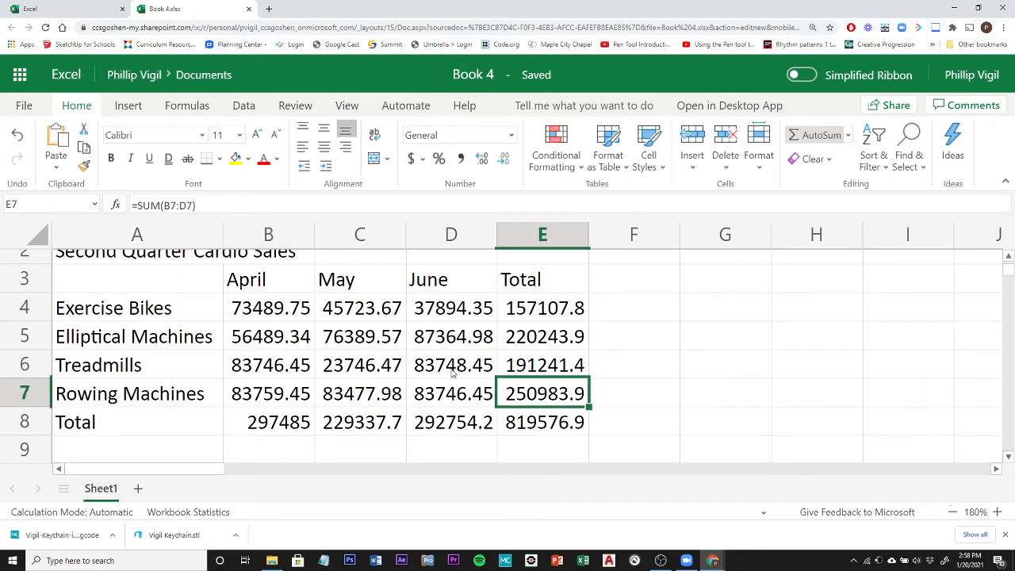
{"action": "left_click", "coordinate": [542, 427]}
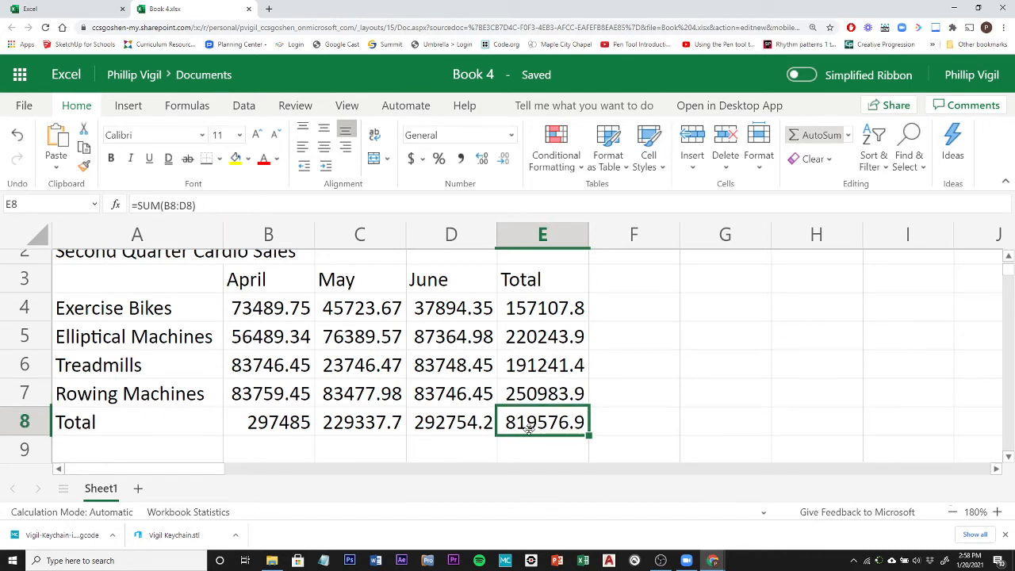
{"action": "left_click", "coordinate": [538, 396]}
{"action": "left_click", "coordinate": [539, 367]}
{"action": "left_click", "coordinate": [536, 339]}
{"action": "left_click", "coordinate": [537, 312]}
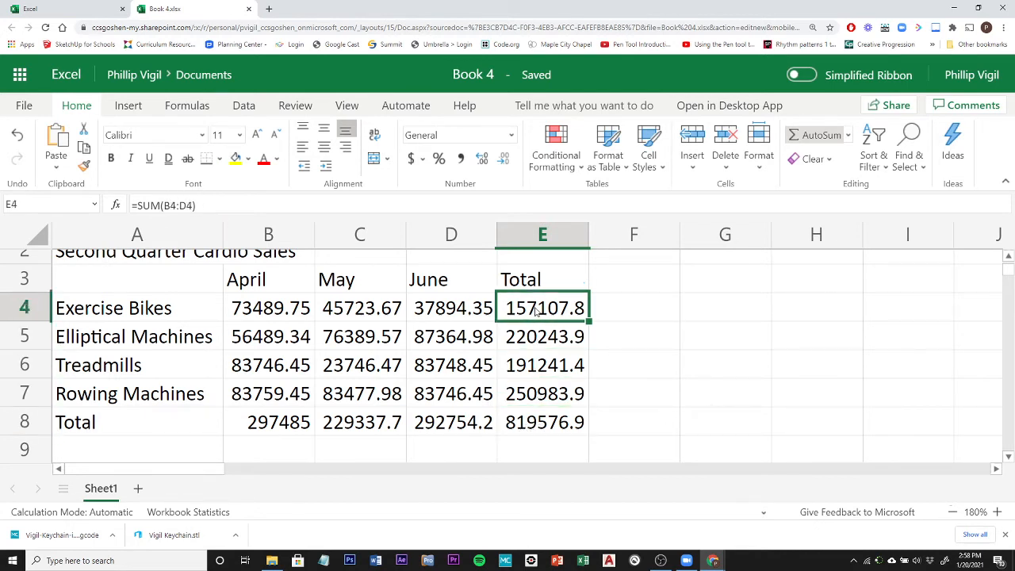
{"action": "left_click", "coordinate": [548, 433]}
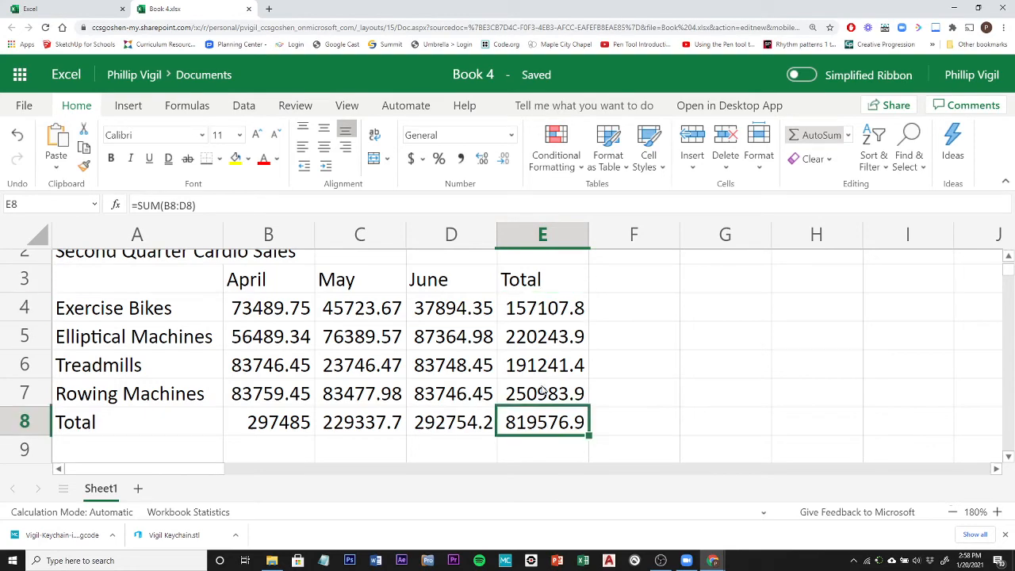
{"action": "scroll", "coordinate": [623, 404], "scroll_direction": "down", "scroll_amount": 2}
{"action": "scroll", "coordinate": [622, 404], "scroll_direction": "up", "scroll_amount": 2}
{"action": "scroll", "coordinate": [622, 404], "scroll_direction": "down", "scroll_amount": 1}
{"action": "scroll", "coordinate": [622, 405], "scroll_direction": "up", "scroll_amount": 1}
{"action": "scroll", "coordinate": [636, 406], "scroll_direction": "up", "scroll_amount": 1}
{"action": "scroll", "coordinate": [635, 406], "scroll_direction": "down", "scroll_amount": 2}
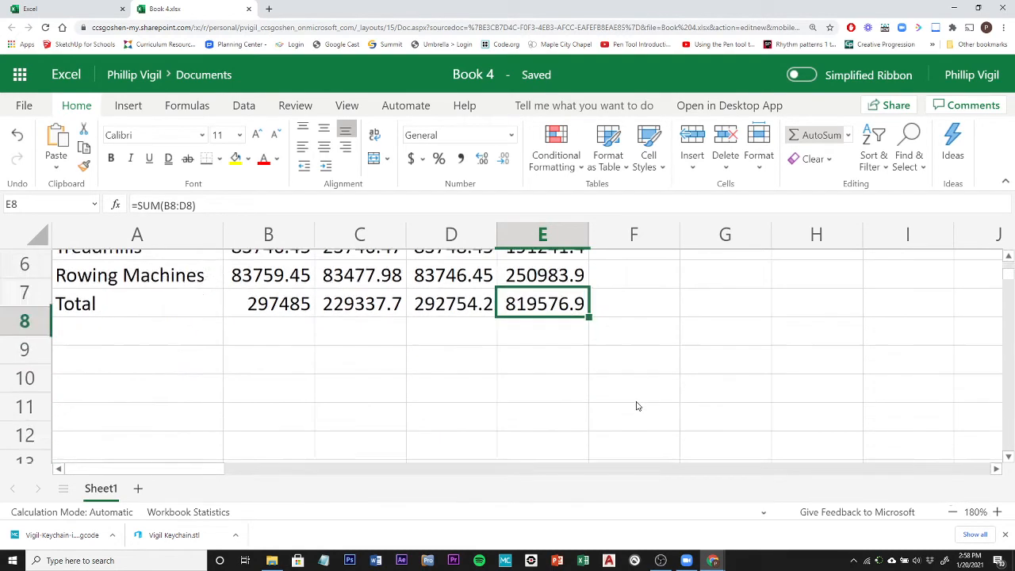
{"action": "scroll", "coordinate": [635, 406], "scroll_direction": "up", "scroll_amount": 1}
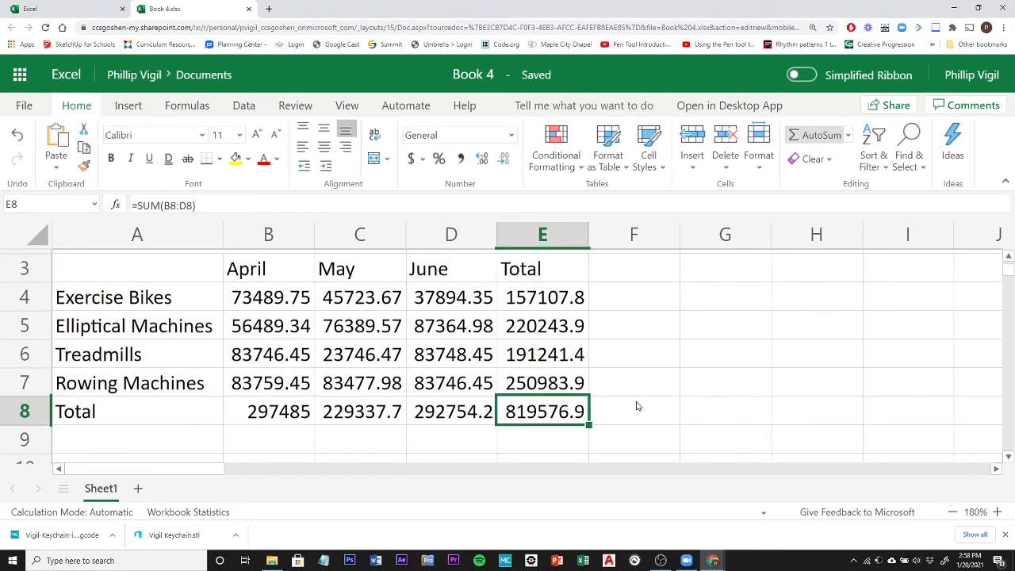
Merge and center the Pro Fit Marietta title across cells A1 to E1.
{"action": "scroll", "coordinate": [636, 406], "scroll_direction": "up", "scroll_amount": 1}
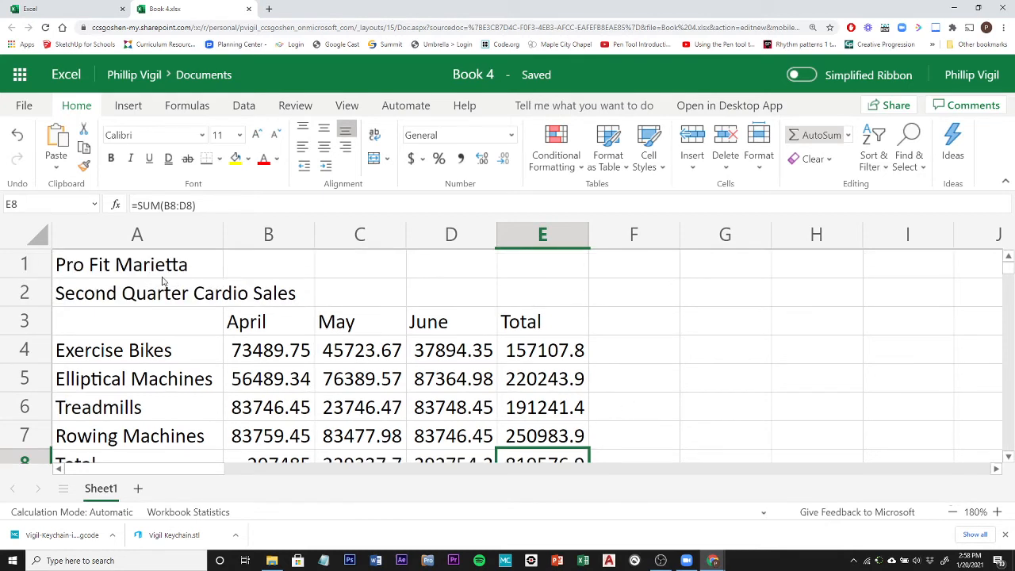
{"action": "left_click", "coordinate": [119, 272]}
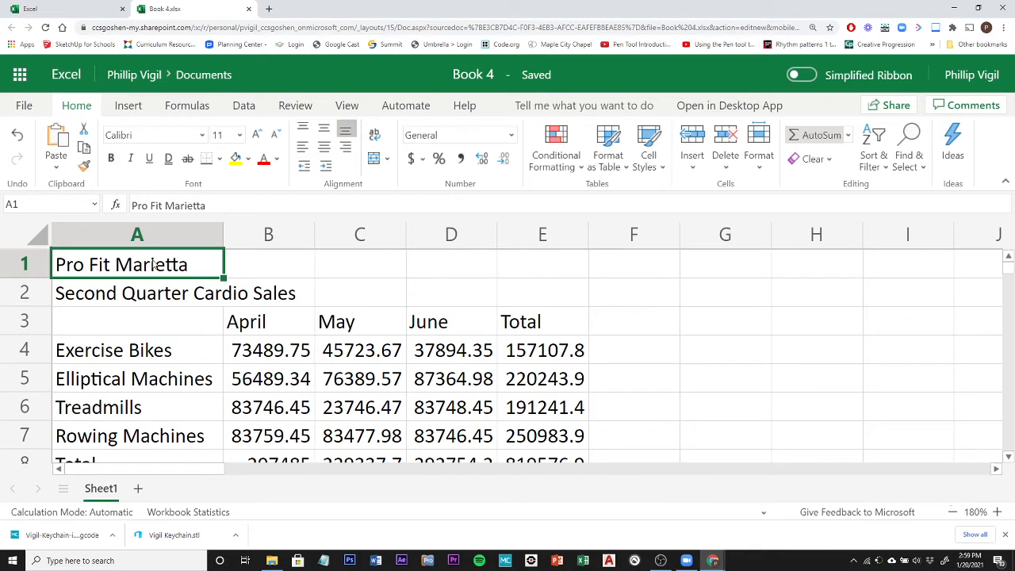
{"action": "left_click_drag", "start_coordinate": [154, 266], "coordinate": [535, 270]}
{"action": "left_click", "coordinate": [111, 272]}
{"action": "left_click_drag", "start_coordinate": [133, 265], "coordinate": [542, 270]}
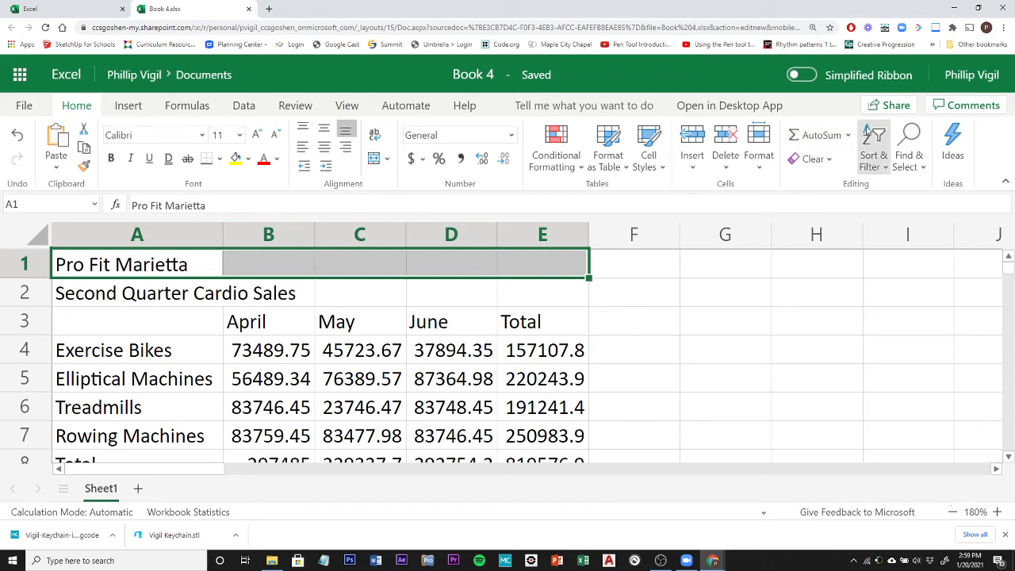
{"action": "left_click", "coordinate": [1003, 28]}
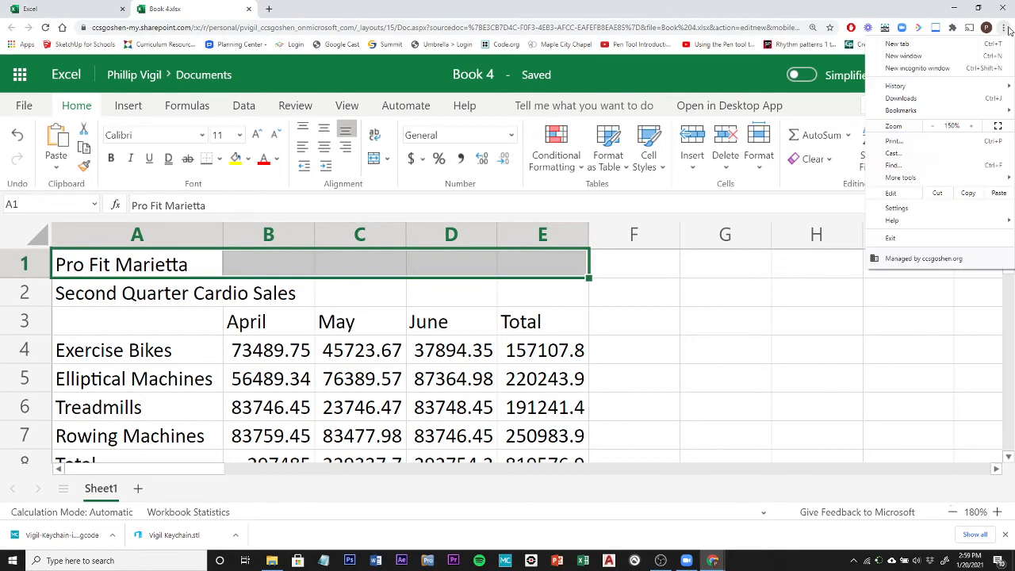
{"action": "left_click", "coordinate": [934, 127]}
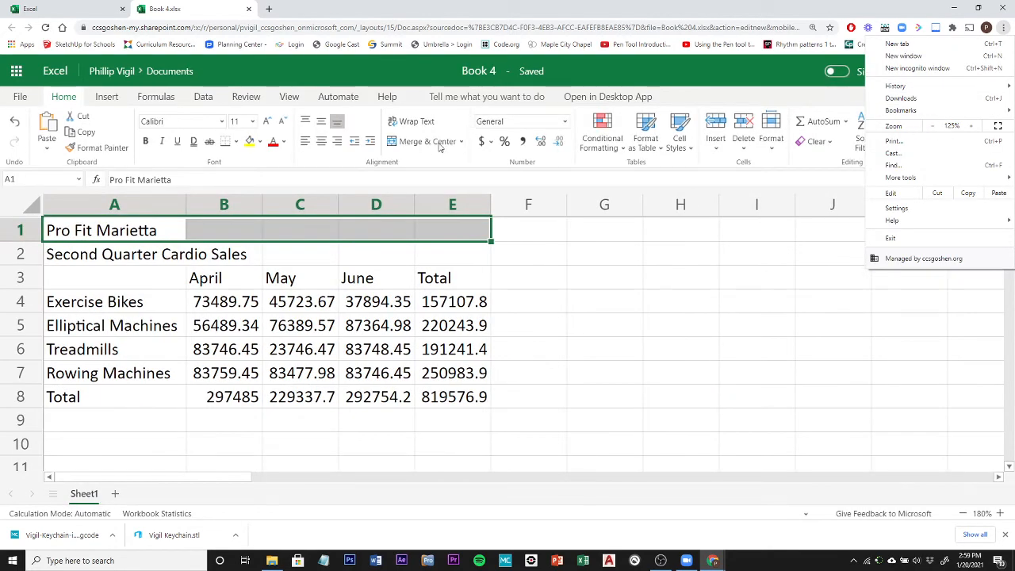
{"action": "left_click", "coordinate": [444, 142]}
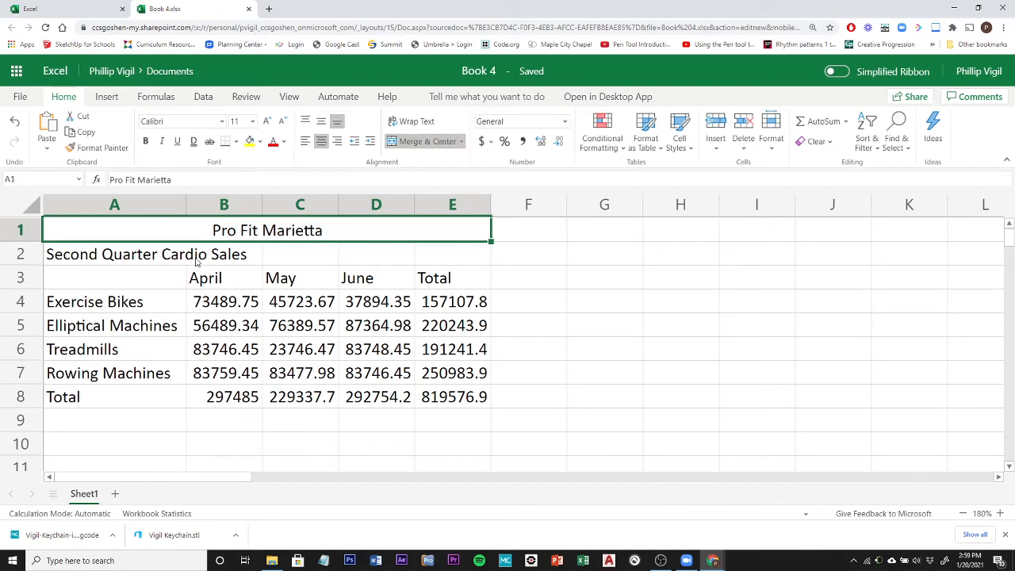
Merge and center the Second Quarter Cardio Sales subtitle across cells A2 to E2.
{"action": "left_click", "coordinate": [113, 258]}
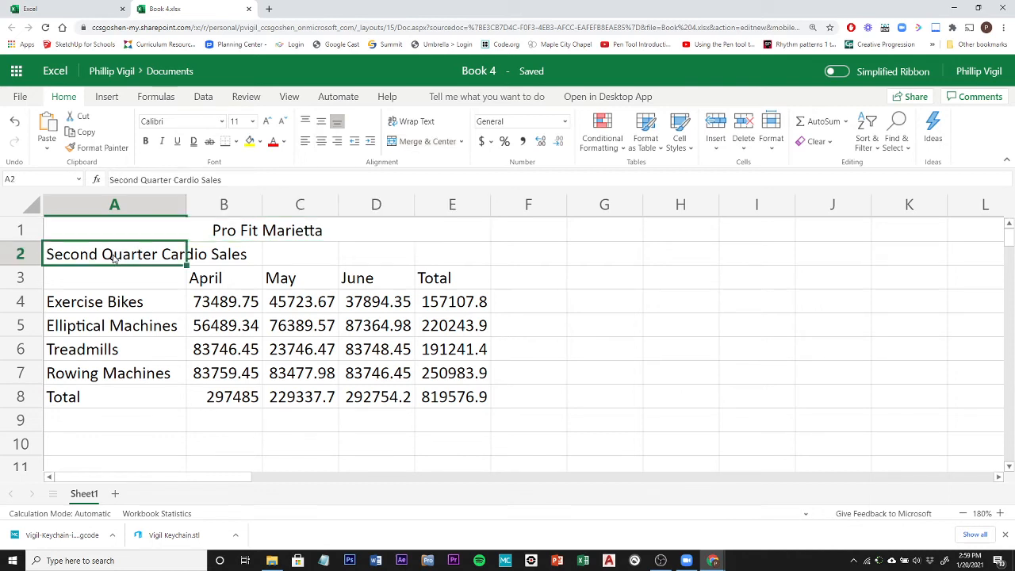
{"action": "left_click_drag", "start_coordinate": [125, 258], "coordinate": [468, 254]}
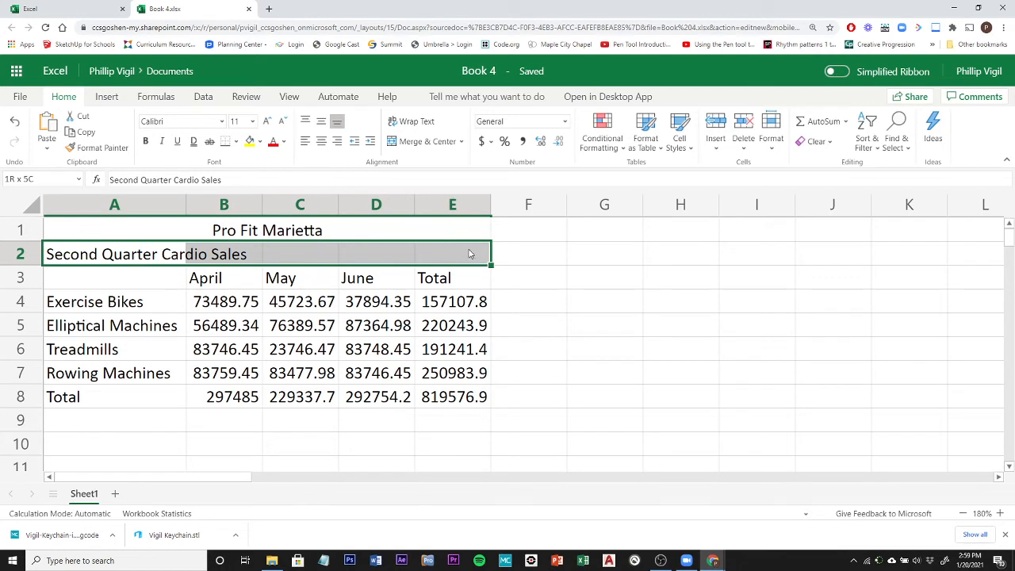
{"action": "left_click", "coordinate": [438, 143]}
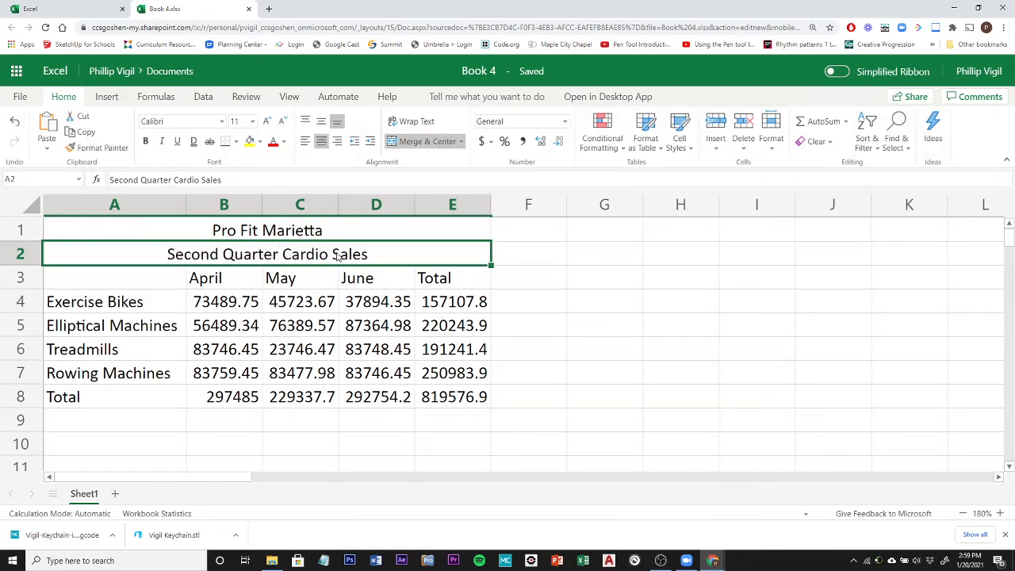
Apply the Title cell style to the Pro Fit Marietta title in row 1.
{"action": "left_click", "coordinate": [250, 231]}
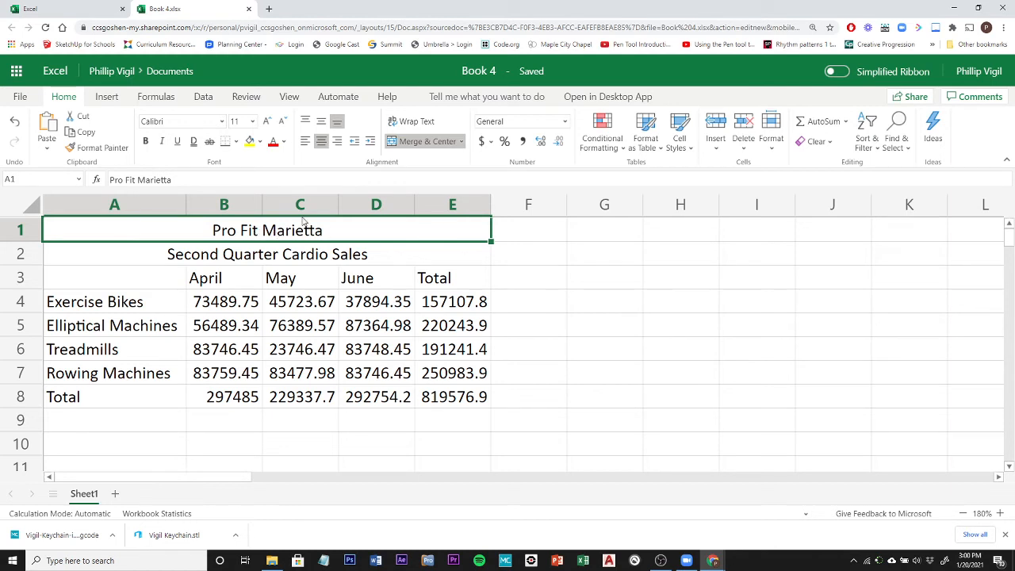
{"action": "left_click", "coordinate": [684, 140]}
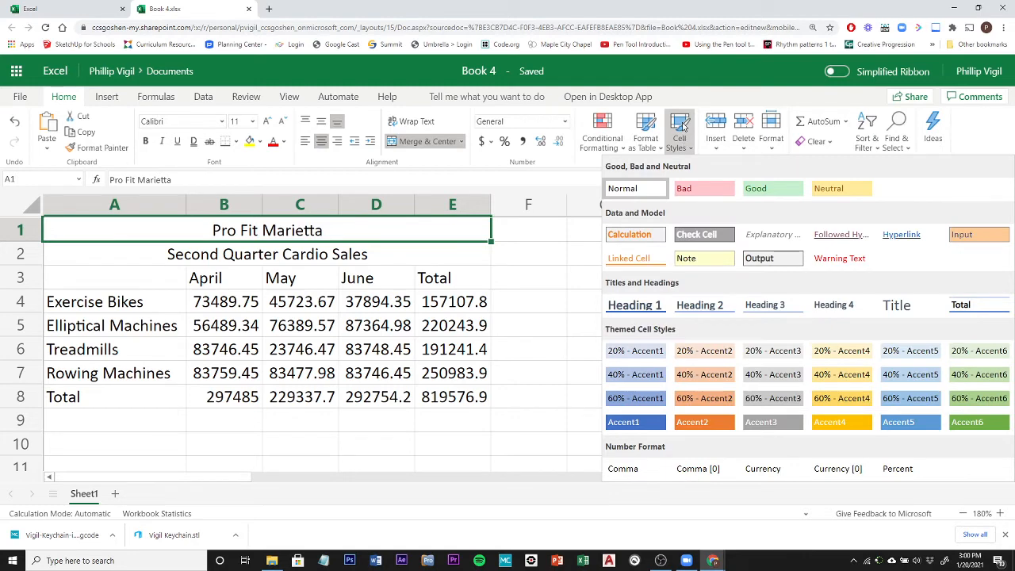
{"action": "left_click", "coordinate": [900, 307]}
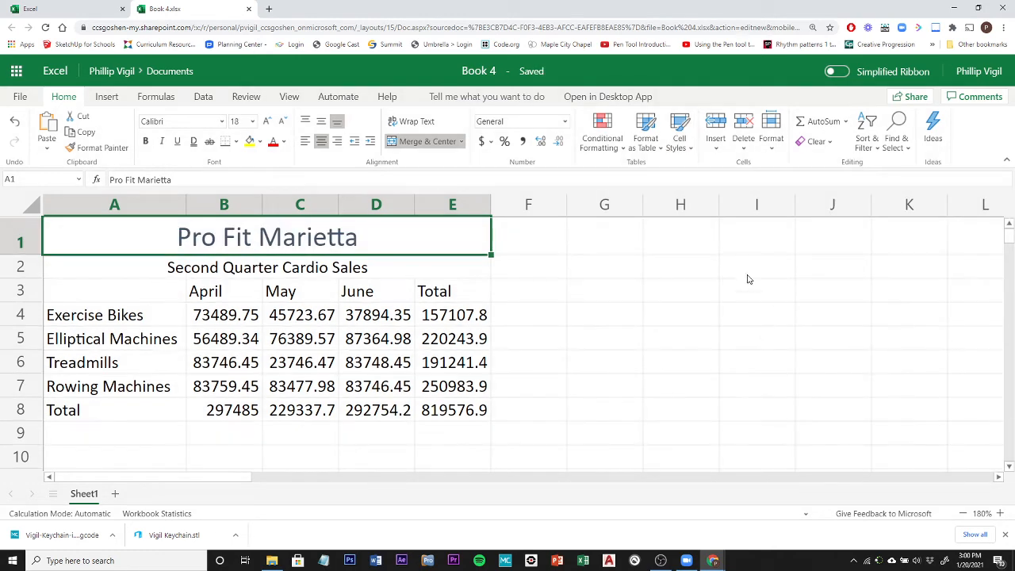
Apply the Heading 1 cell style to the Second Quarter Cardio Sales subtitle in row 2.
{"action": "left_click", "coordinate": [238, 271]}
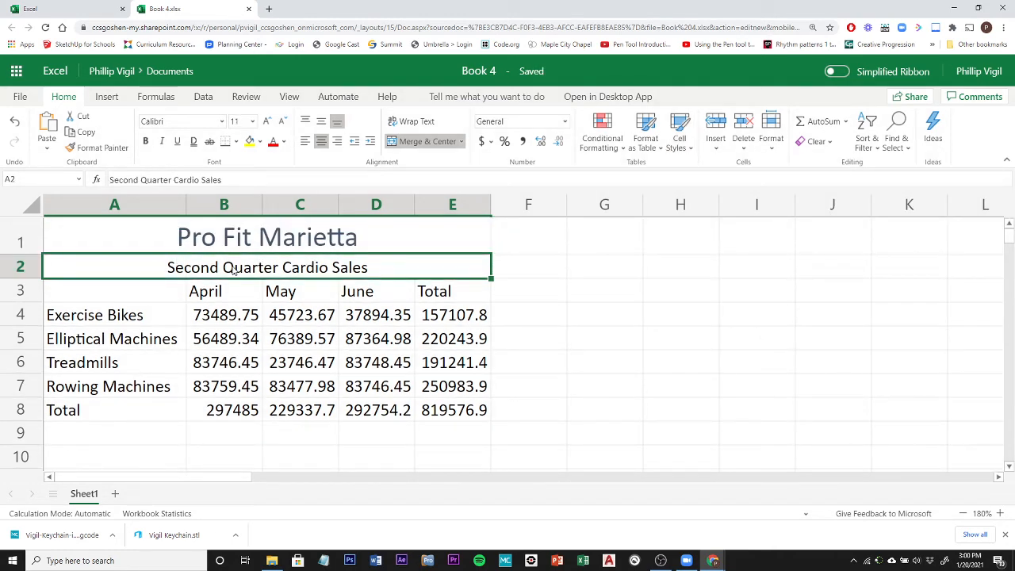
{"action": "left_click", "coordinate": [679, 141]}
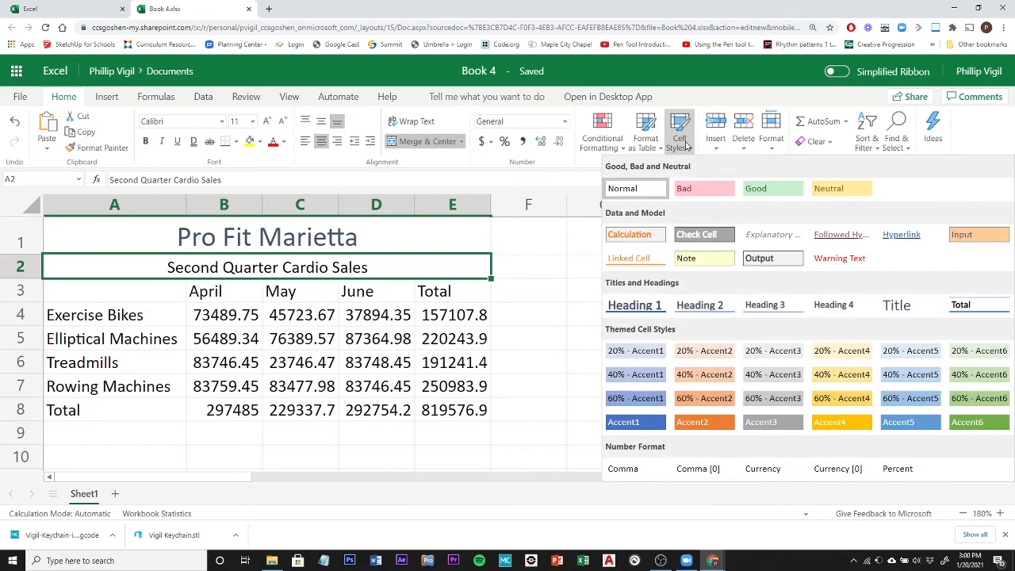
{"action": "left_click", "coordinate": [628, 307]}
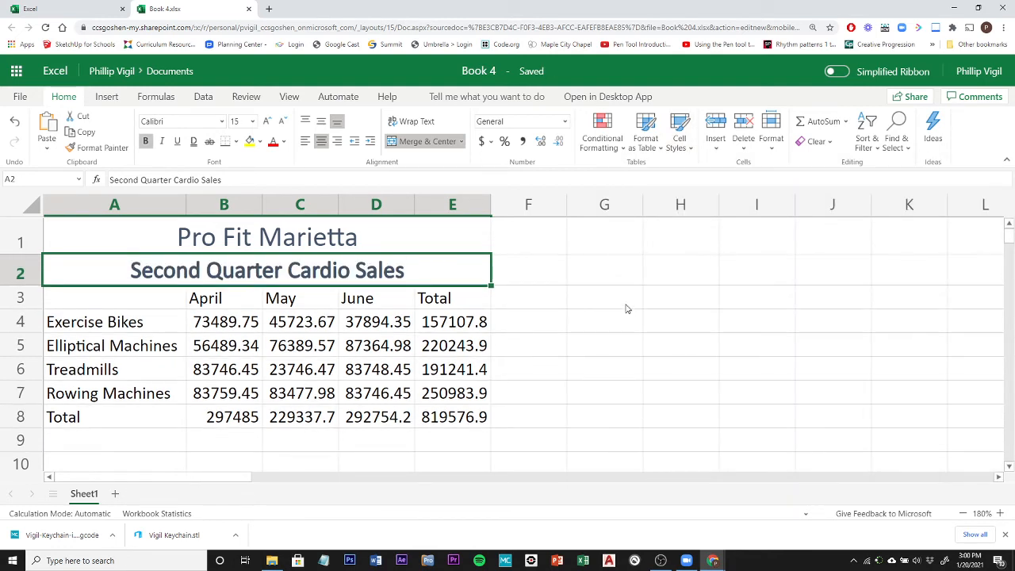
Apply the Heading 4 cell style to the column headings in B3:E3 and the row labels in A4:A8.
{"action": "left_click", "coordinate": [219, 303]}
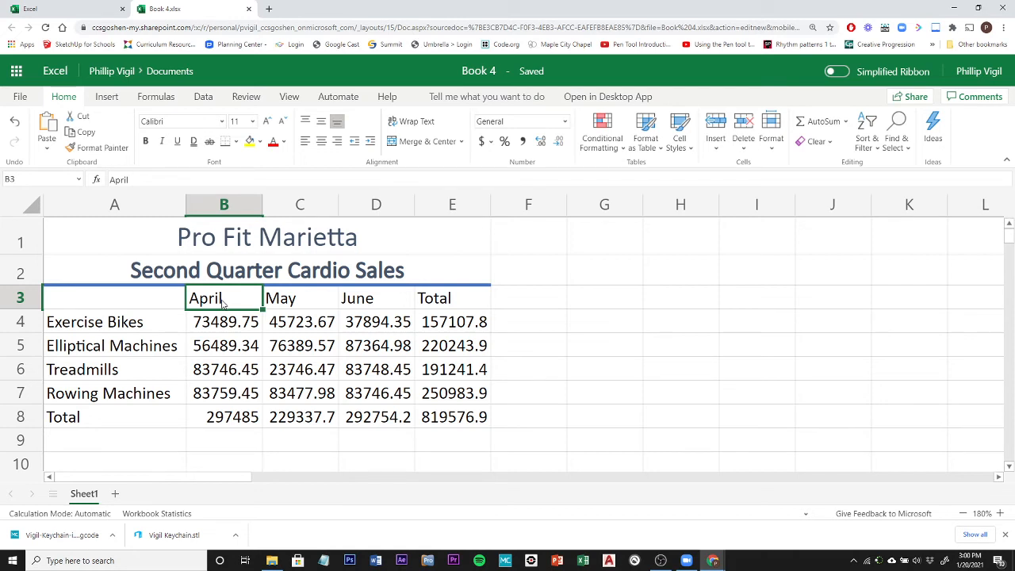
{"action": "left_click_drag", "start_coordinate": [224, 303], "coordinate": [465, 305]}
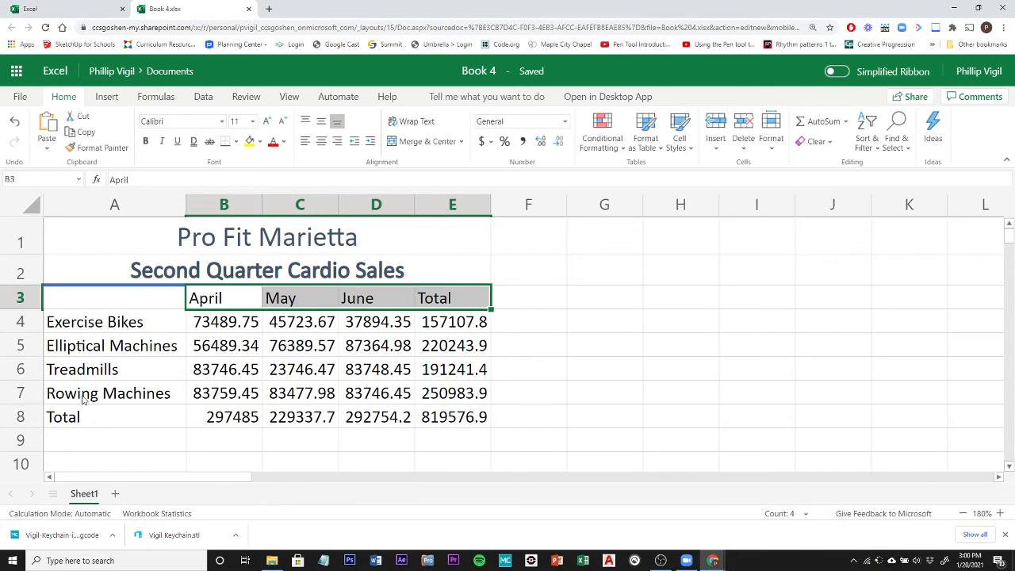
{"action": "left_click", "coordinate": [75, 325], "text": "ctrl"}
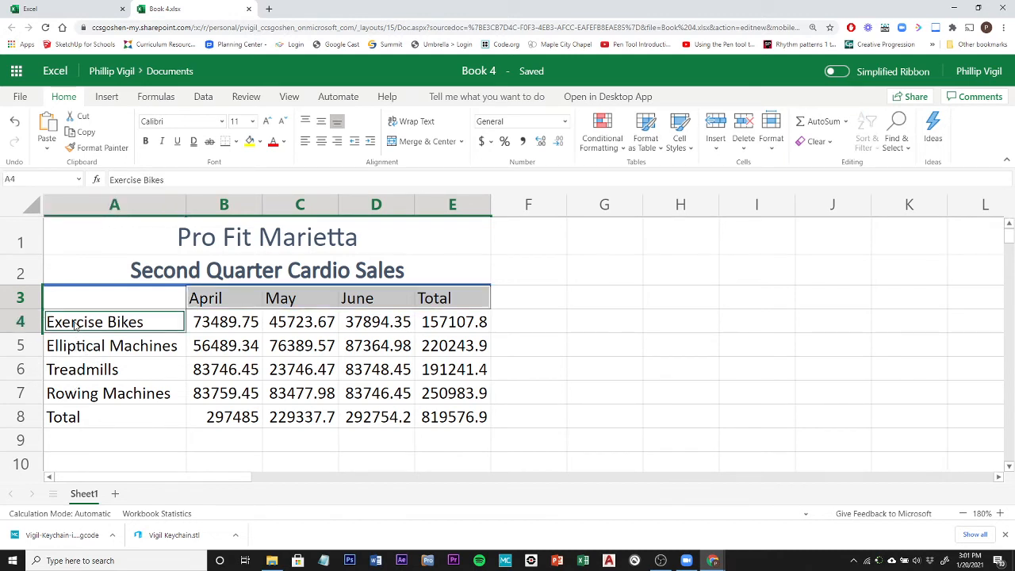
{"action": "left_click_drag", "start_coordinate": [74, 325], "coordinate": [73, 418]}
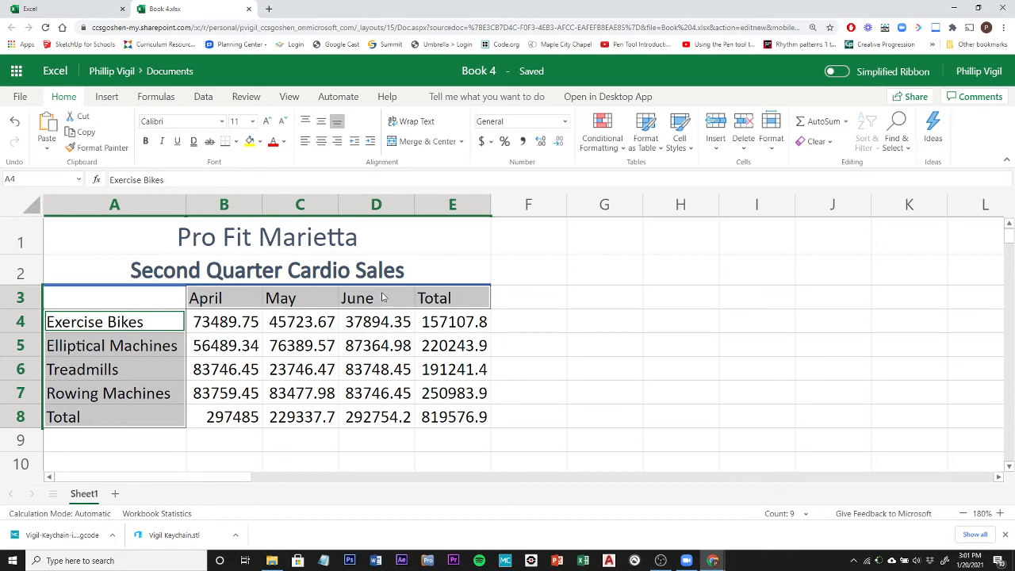
{"action": "left_click", "coordinate": [680, 141]}
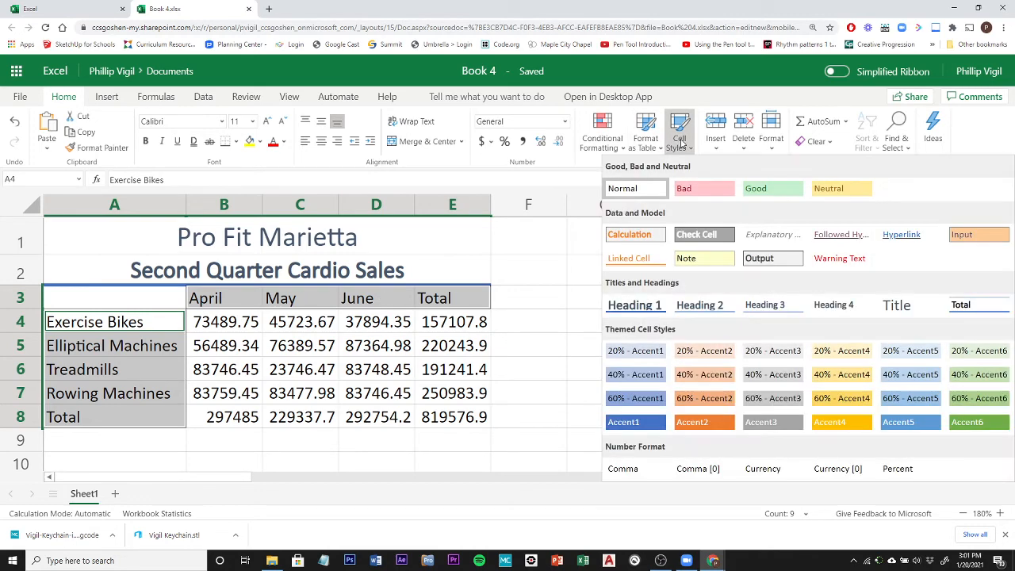
{"action": "left_click", "coordinate": [835, 307]}
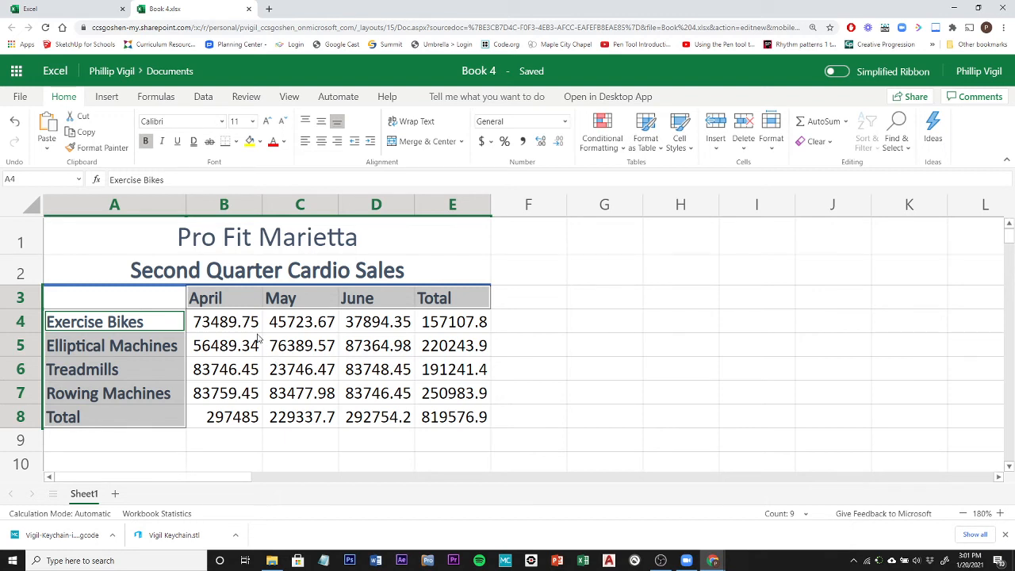
Apply the English (United States) dollar accounting format to the Exercise Bikes row B4:E4 and the Total row B8:E8.
{"action": "left_click", "coordinate": [227, 323]}
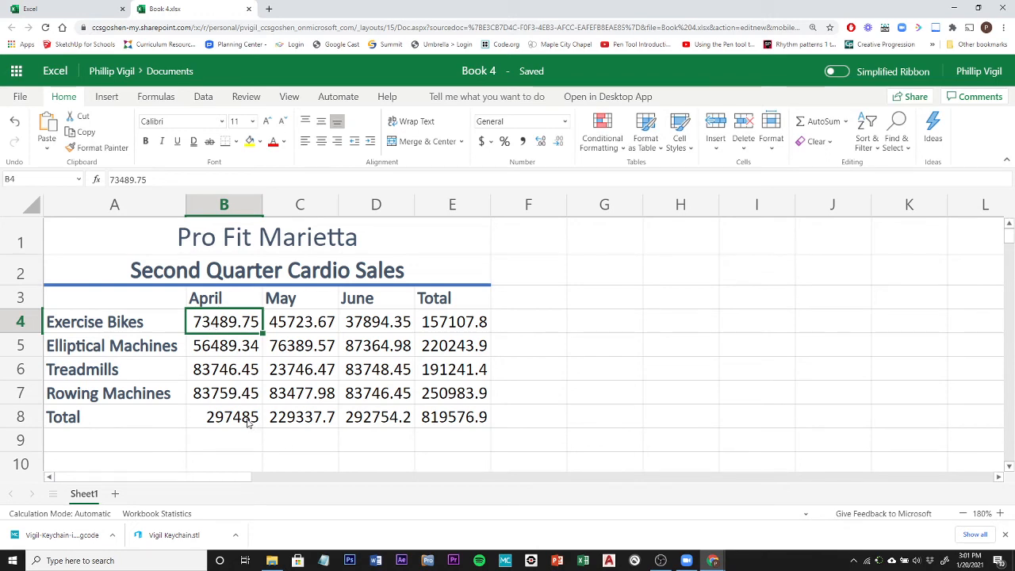
{"action": "left_click", "coordinate": [322, 421]}
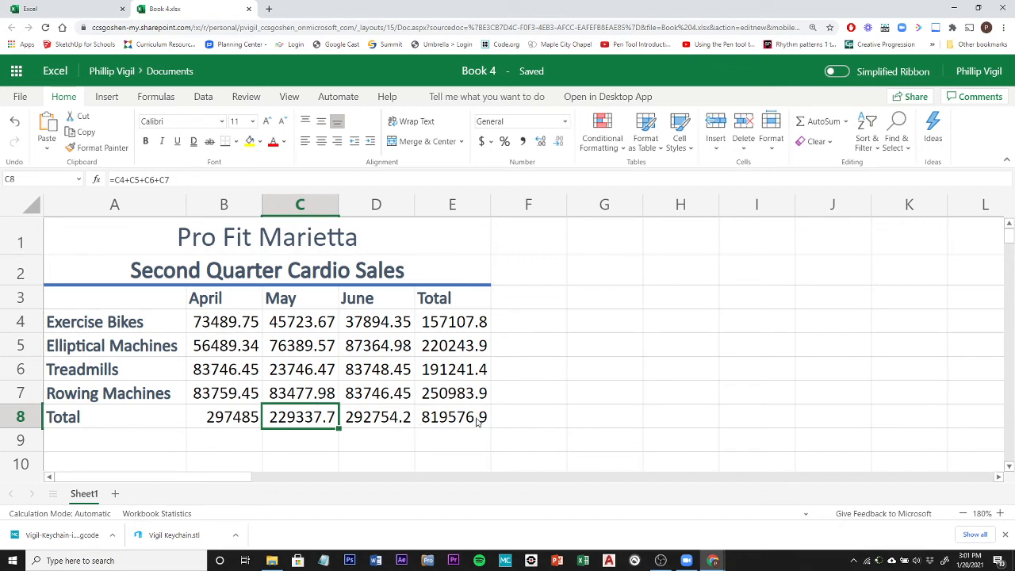
{"action": "left_click", "coordinate": [235, 422]}
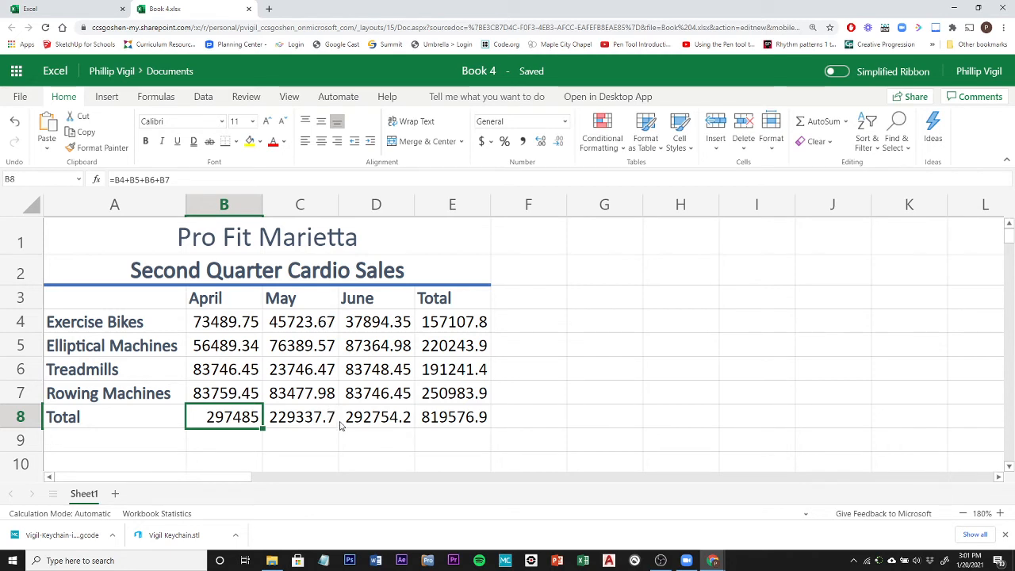
{"action": "left_click", "coordinate": [230, 331]}
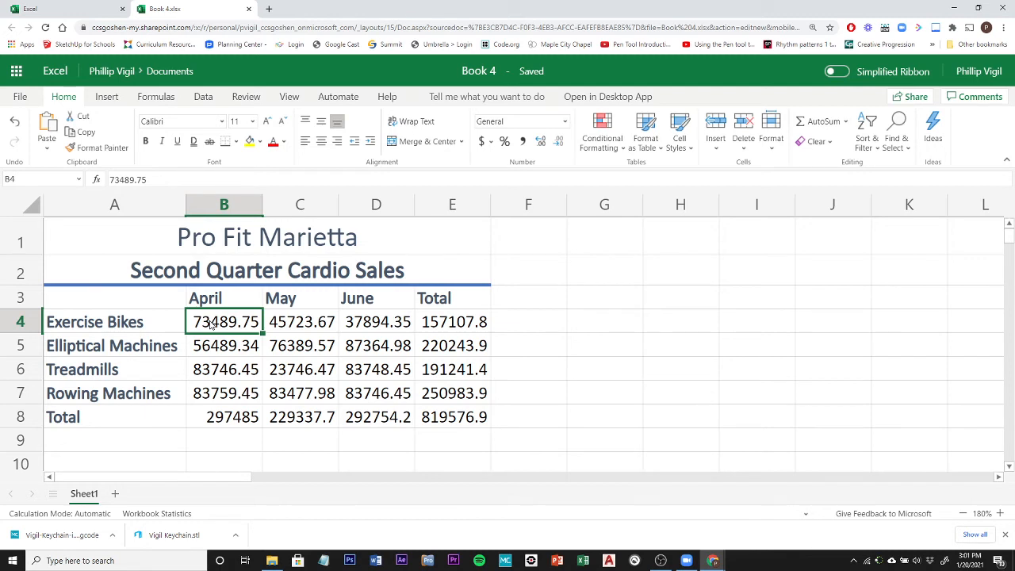
{"action": "left_click_drag", "start_coordinate": [212, 325], "coordinate": [457, 324]}
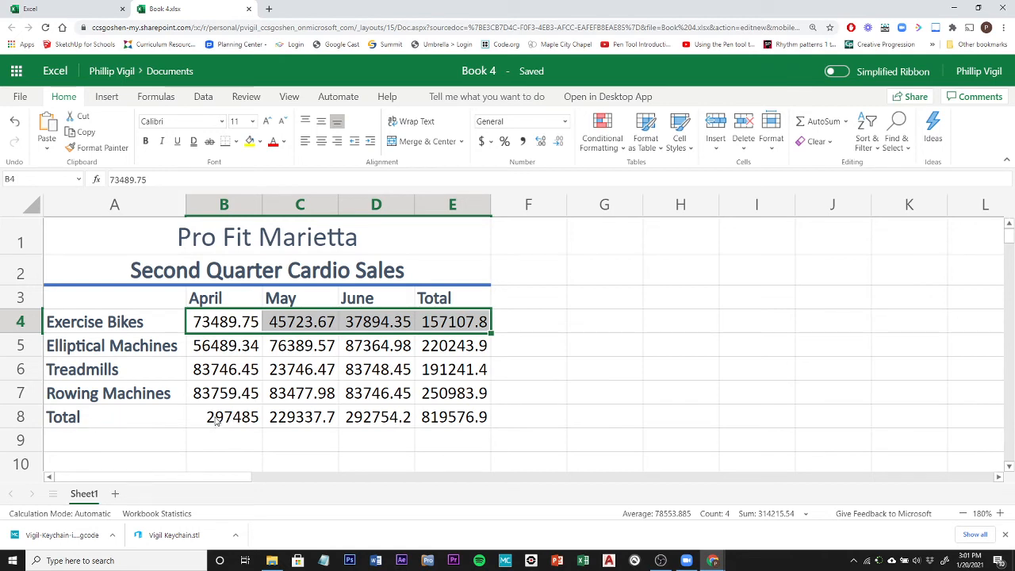
{"action": "left_click_drag", "start_coordinate": [214, 420], "coordinate": [466, 423]}
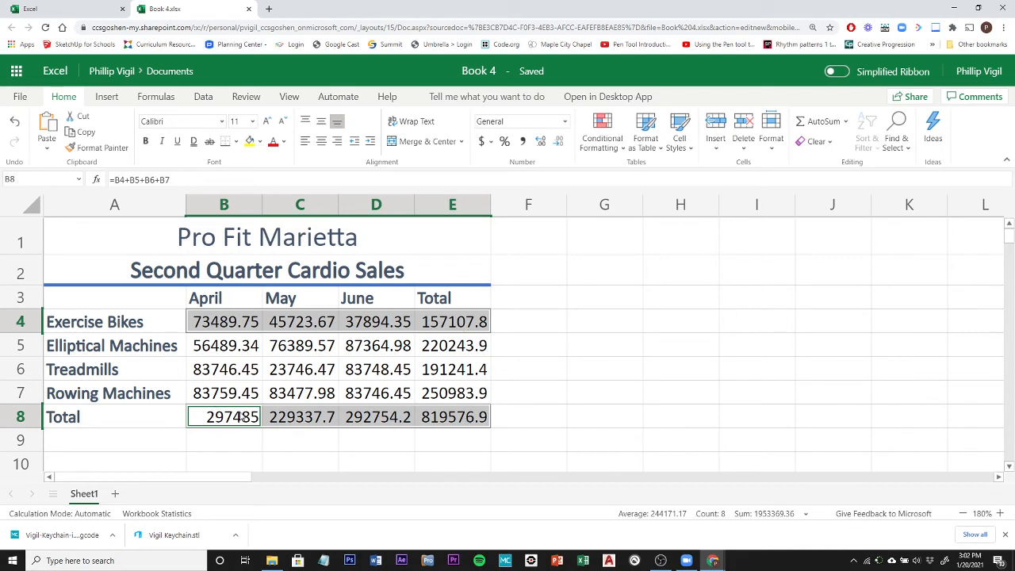
{"action": "left_click", "coordinate": [490, 142]}
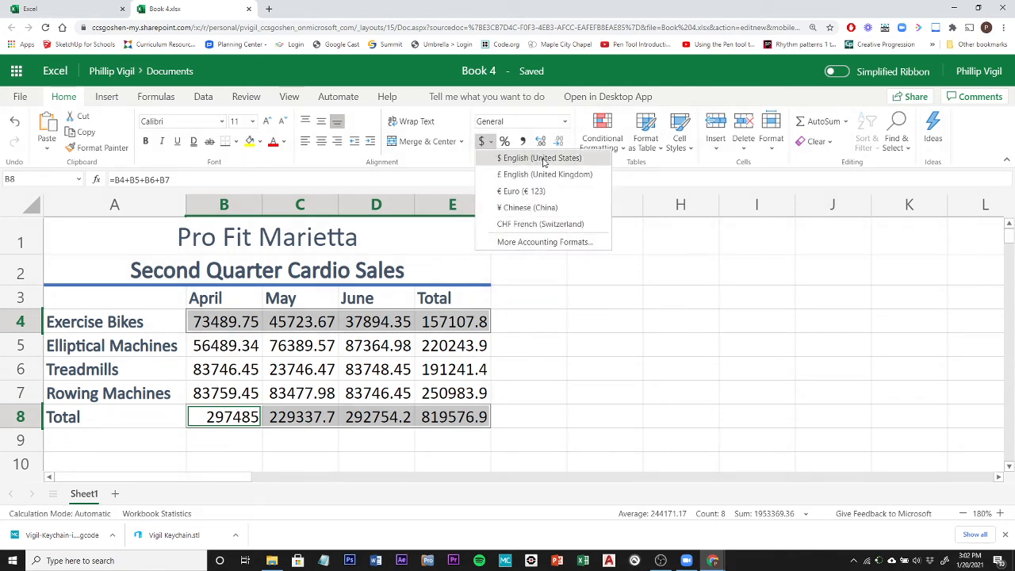
{"action": "left_click", "coordinate": [522, 161]}
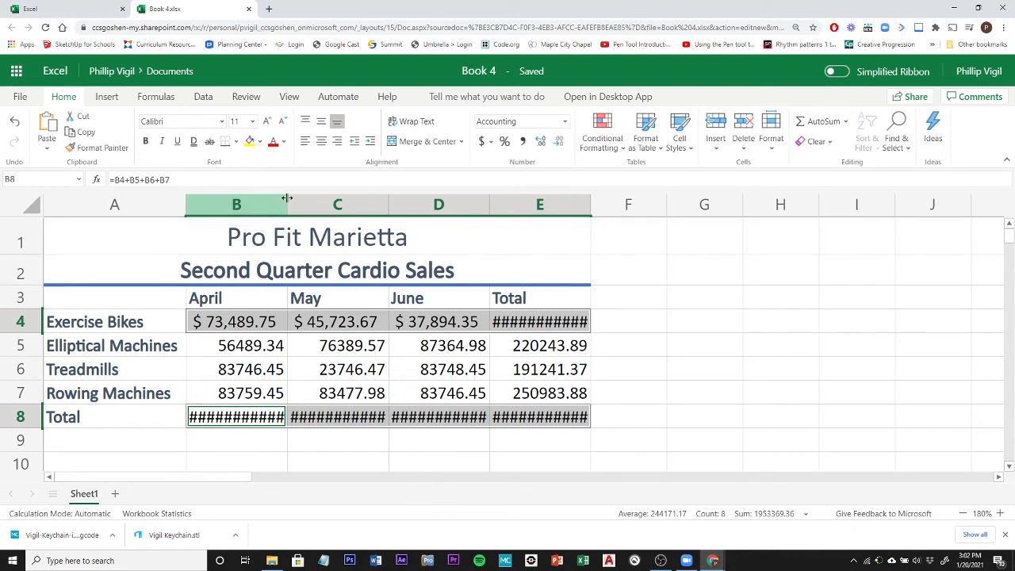
Widen columns B, C, D and E slightly so the dollar amounts fit in their cells.
{"action": "left_click_drag", "start_coordinate": [287, 202], "coordinate": [294, 205]}
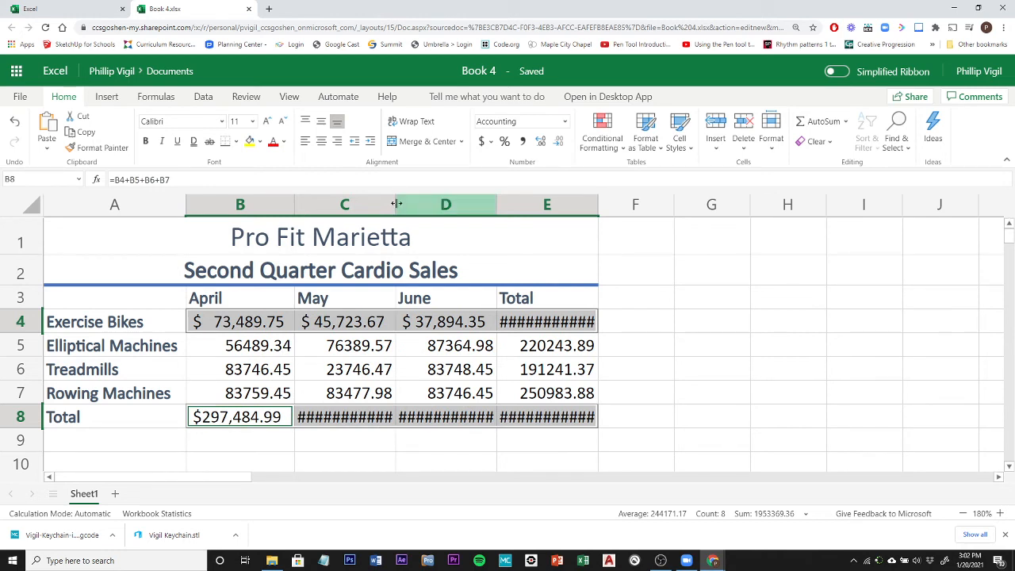
{"action": "left_click_drag", "start_coordinate": [397, 203], "coordinate": [402, 201]}
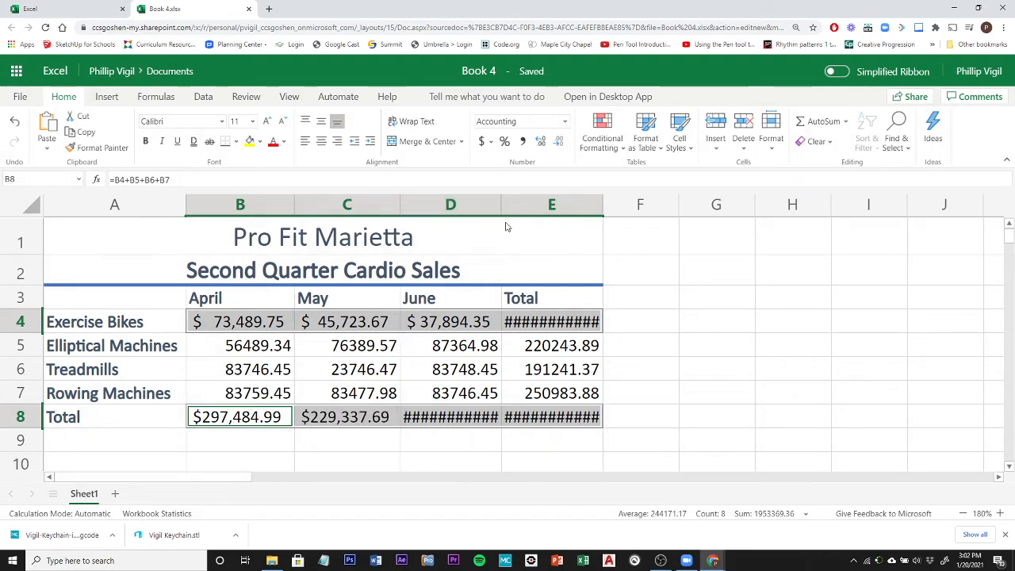
{"action": "left_click_drag", "start_coordinate": [501, 203], "coordinate": [505, 203]}
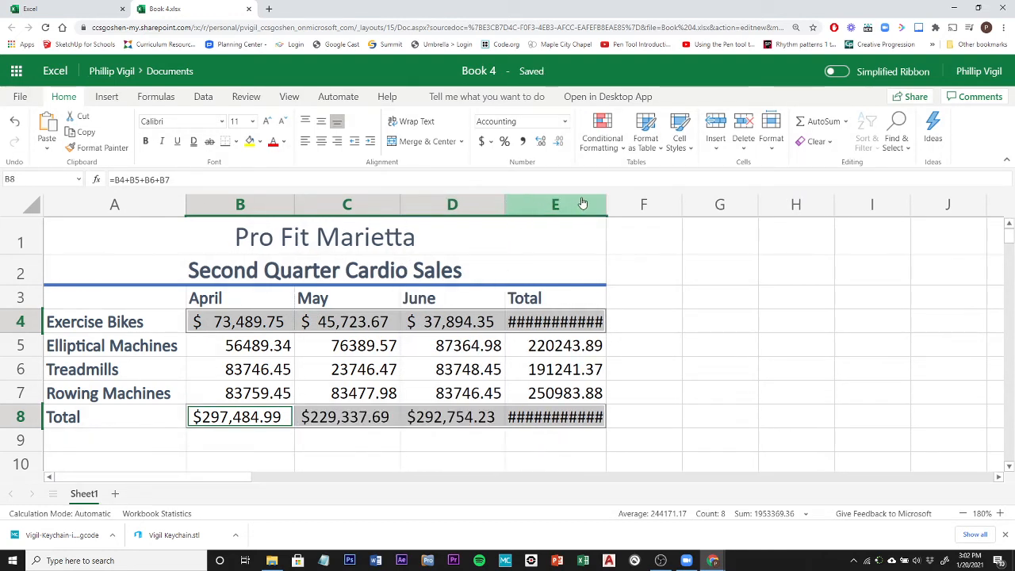
{"action": "left_click_drag", "start_coordinate": [603, 199], "coordinate": [603, 198]}
{"action": "left_click_drag", "start_coordinate": [609, 203], "coordinate": [612, 202]}
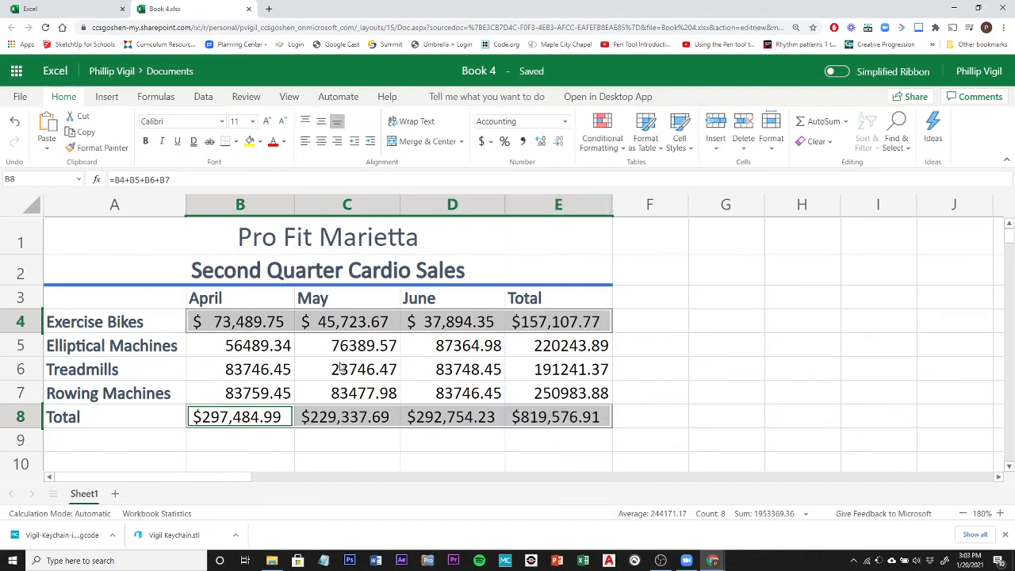
Apply the Comma Style number format to the elliptical, treadmill and rowing machine figures in B5:E7.
{"action": "left_click", "coordinate": [251, 356]}
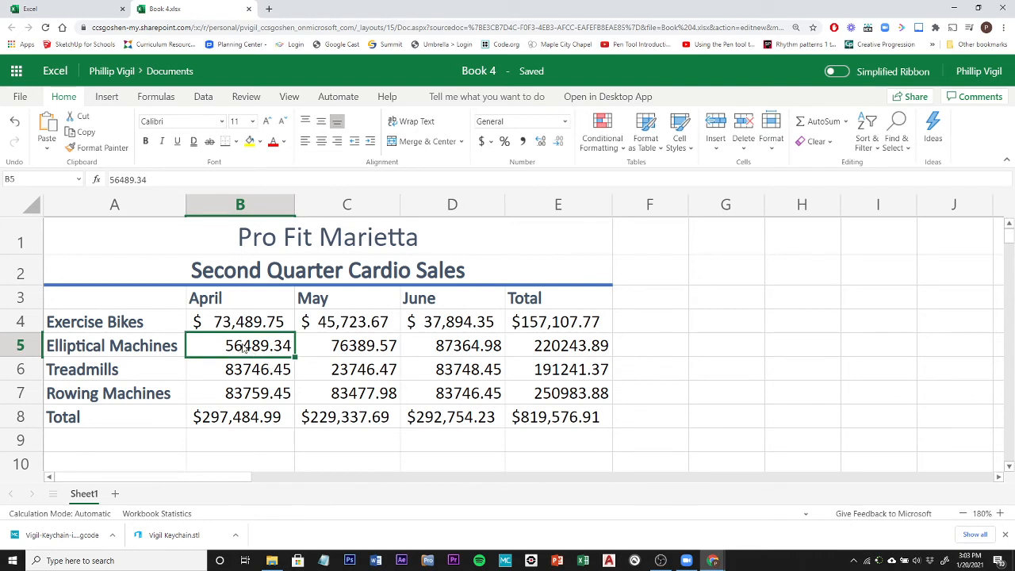
{"action": "left_click_drag", "start_coordinate": [242, 345], "coordinate": [549, 397]}
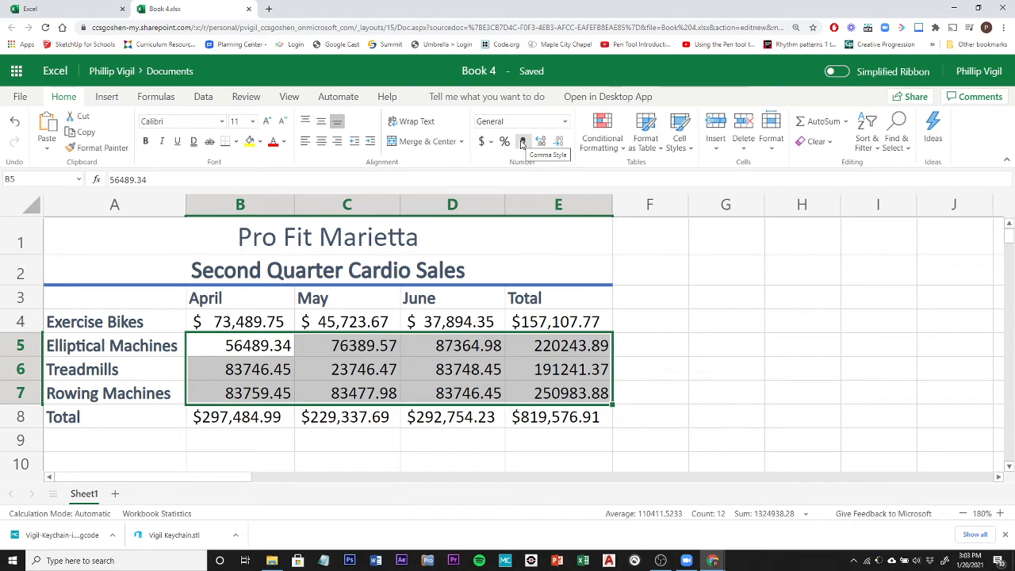
{"action": "left_click", "coordinate": [522, 142]}
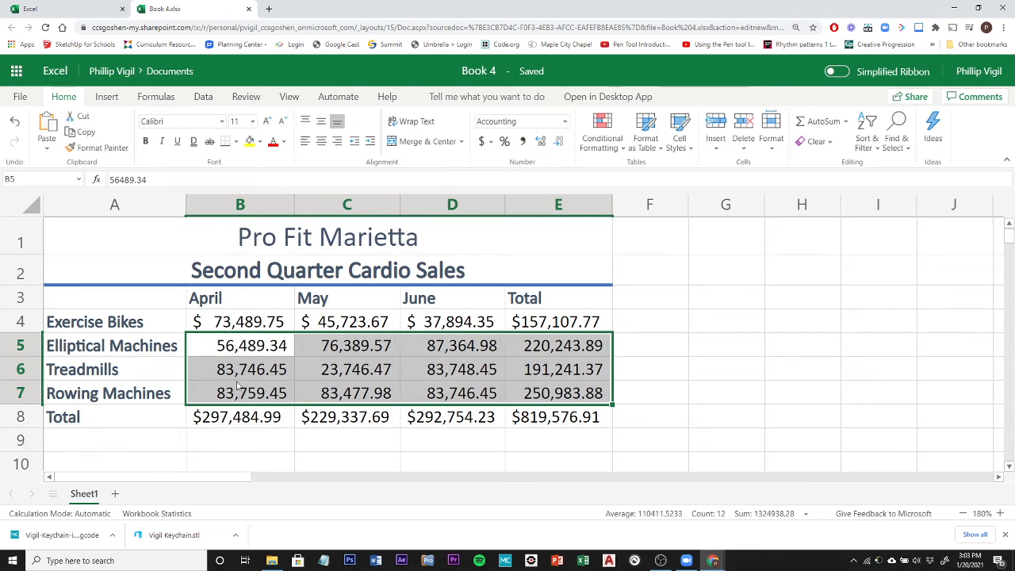
{"action": "left_click", "coordinate": [401, 444]}
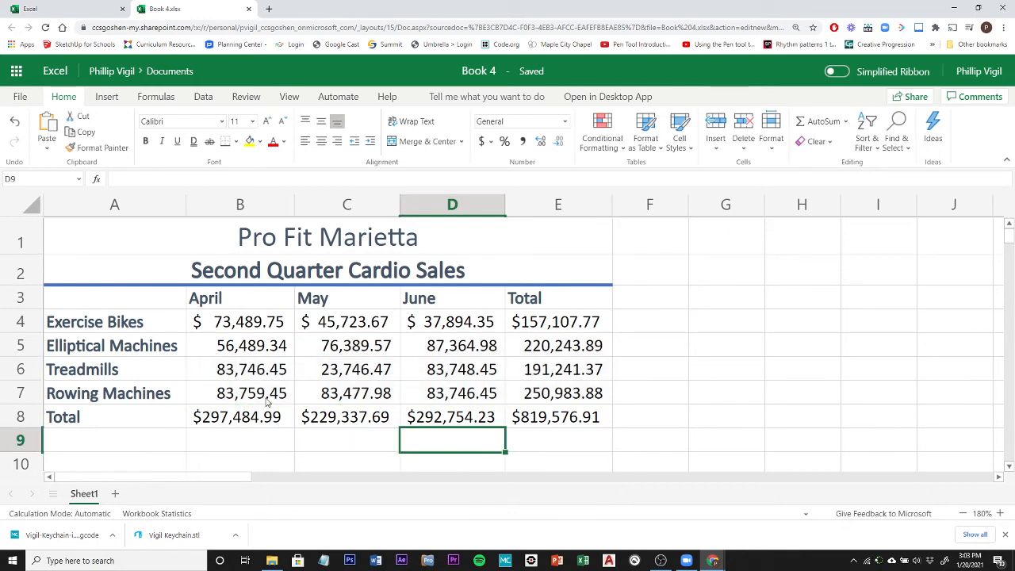
{"action": "left_click", "coordinate": [559, 346]}
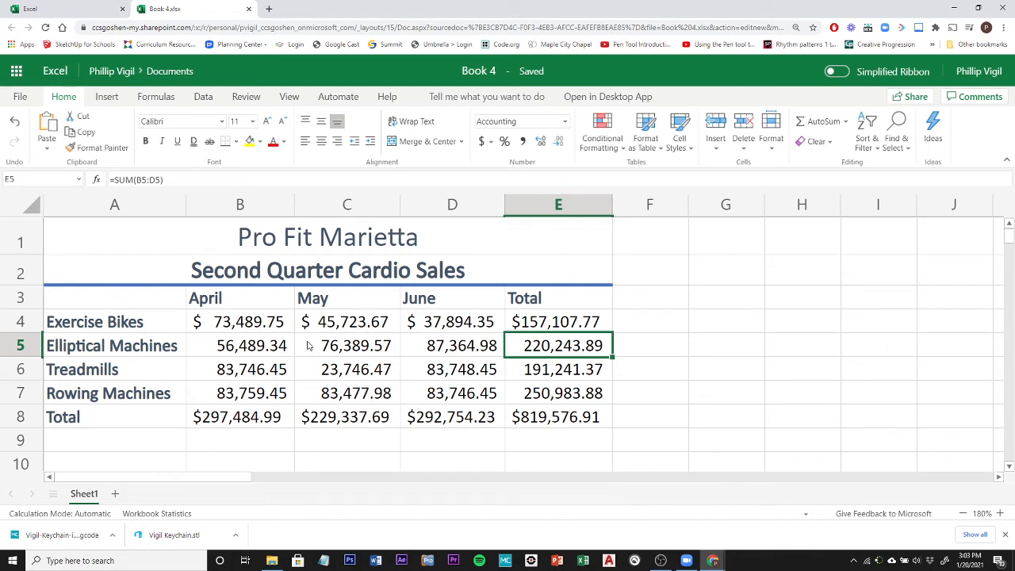
Center the April, May, June and Total column headings in B3:E3.
{"action": "left_click", "coordinate": [230, 306]}
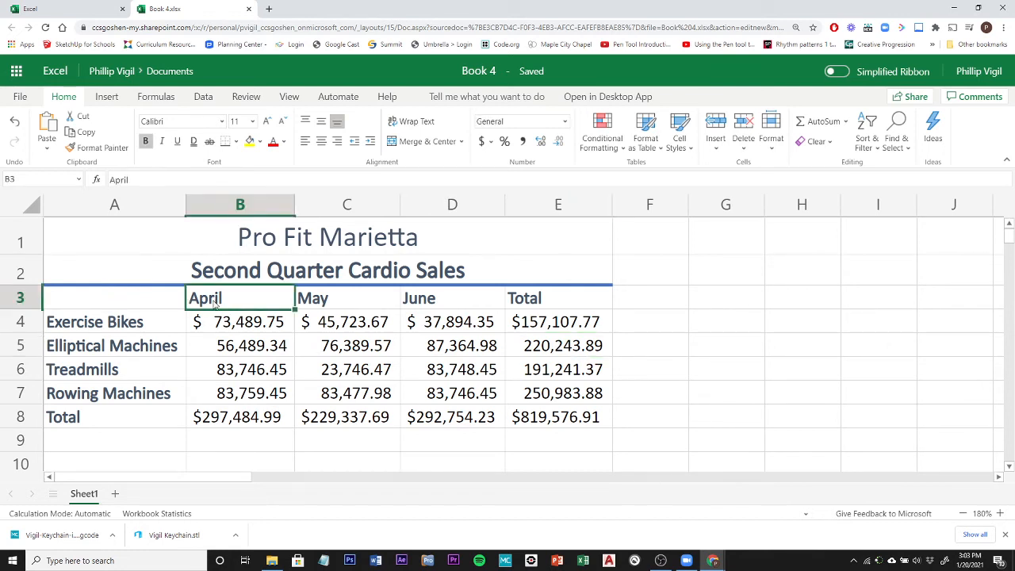
{"action": "left_click_drag", "start_coordinate": [227, 301], "coordinate": [545, 303]}
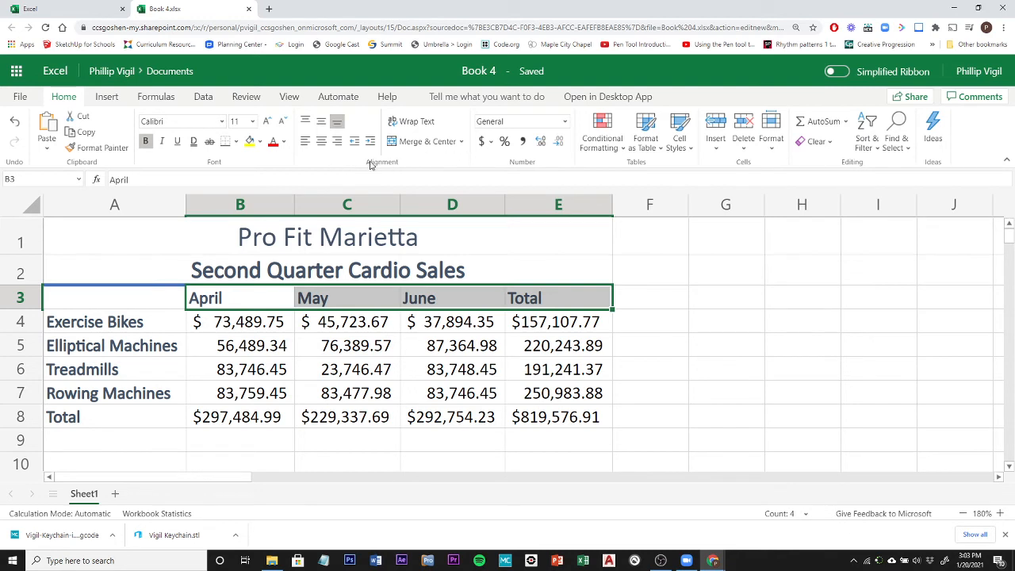
{"action": "left_click", "coordinate": [322, 142]}
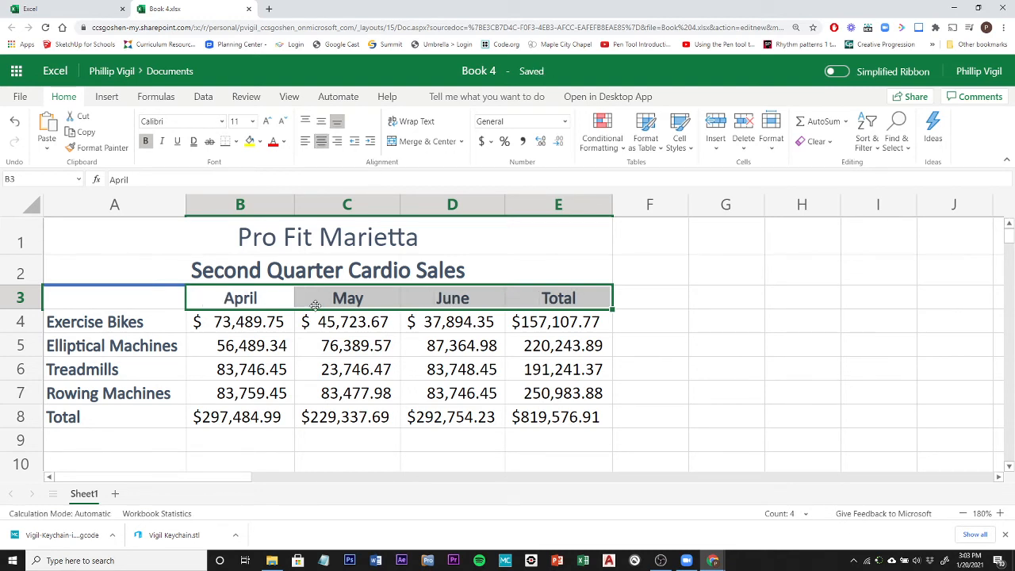
Apply the Total cell style to the amounts in the Total row, cells B8 to E8.
{"action": "left_click", "coordinate": [97, 417]}
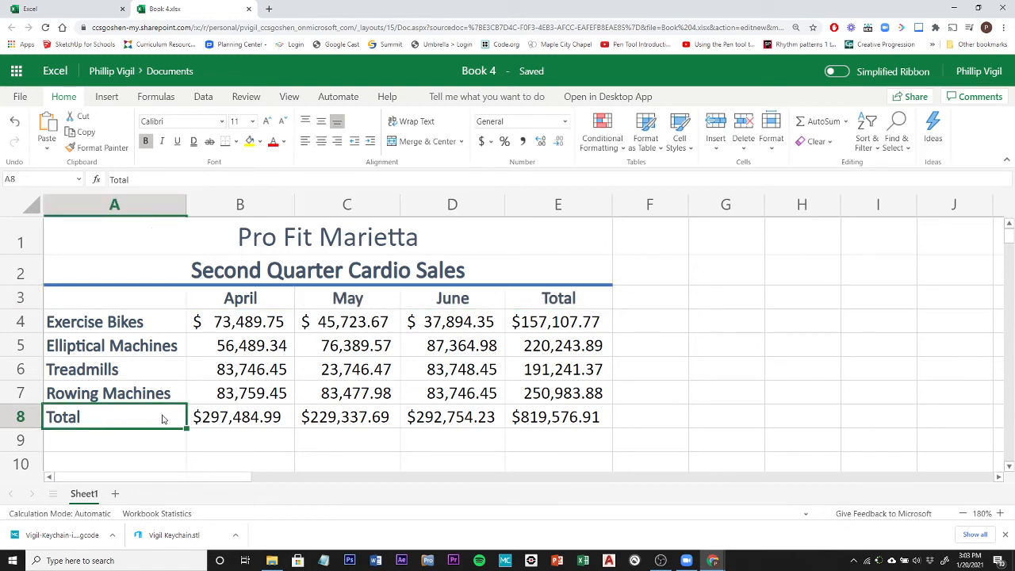
{"action": "left_click", "coordinate": [211, 423]}
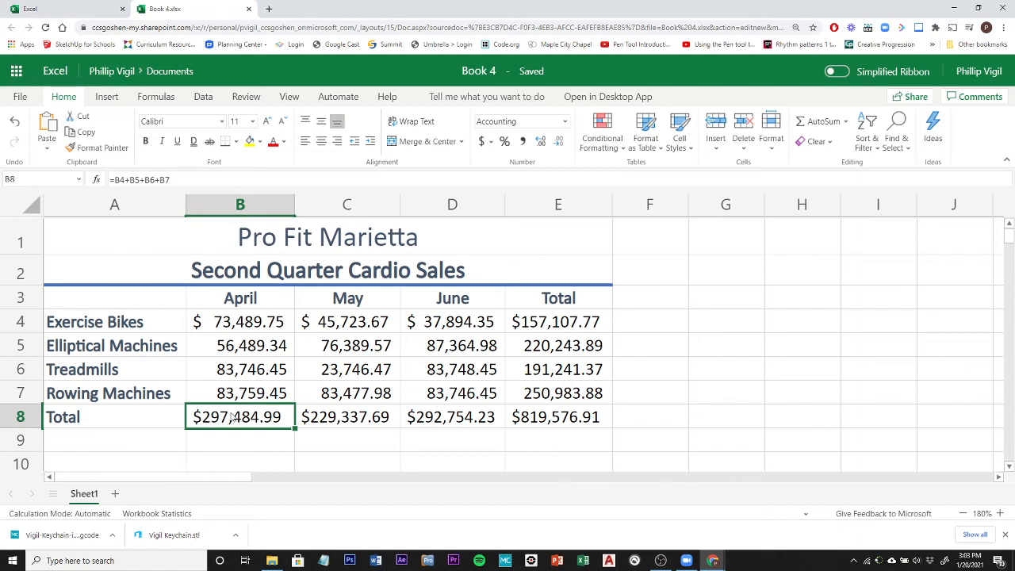
{"action": "left_click_drag", "start_coordinate": [229, 417], "coordinate": [576, 422]}
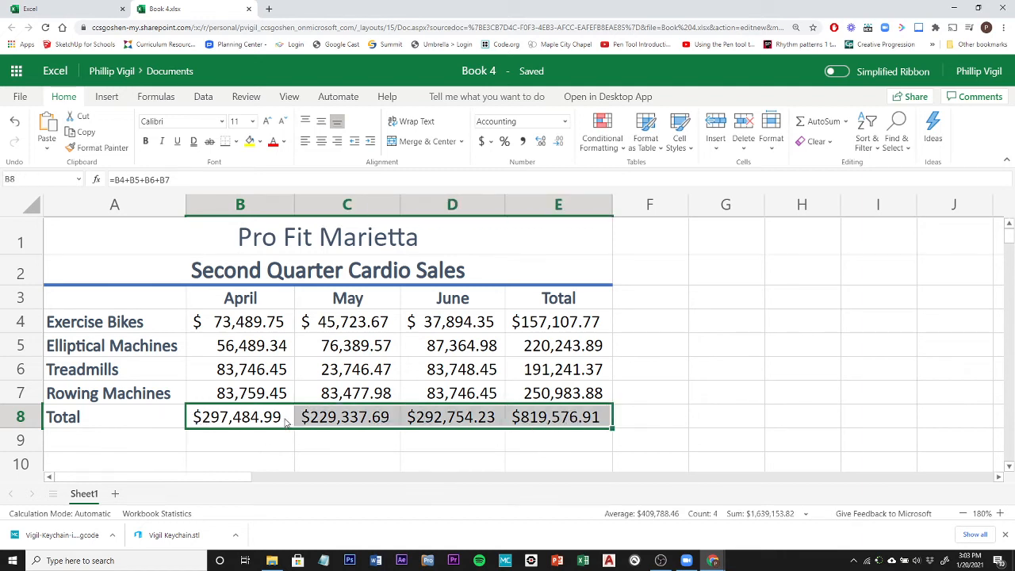
{"action": "left_click", "coordinate": [681, 142]}
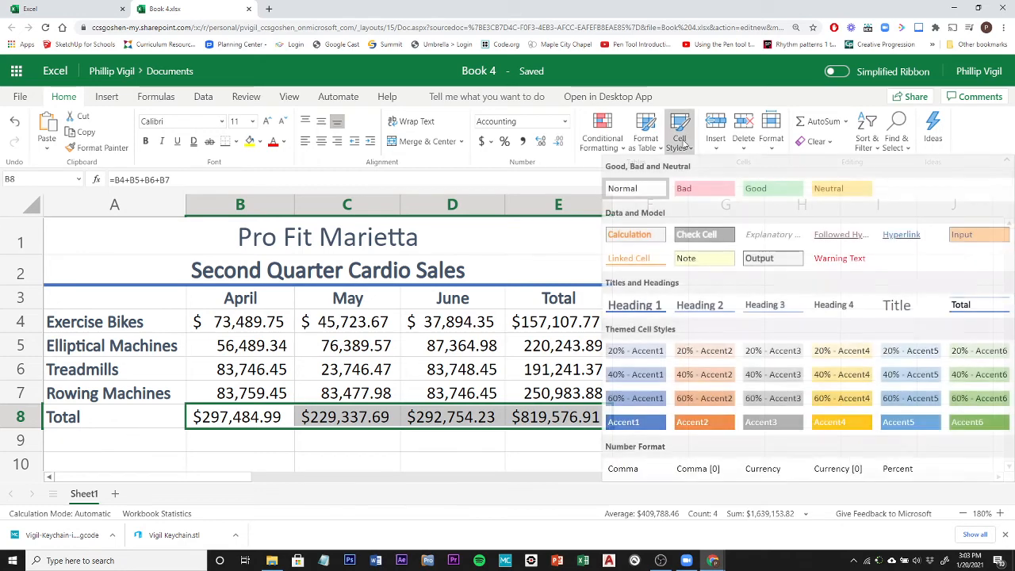
{"action": "left_click", "coordinate": [976, 306]}
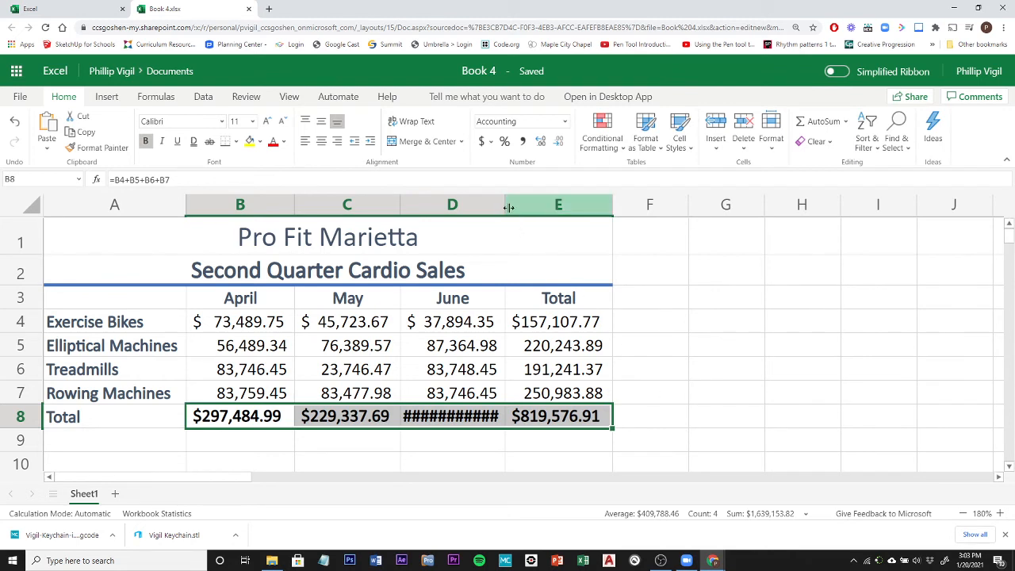
Widen column D slightly so the bold June total fits, and deselect the Total row.
{"action": "left_click_drag", "start_coordinate": [504, 202], "coordinate": [514, 201]}
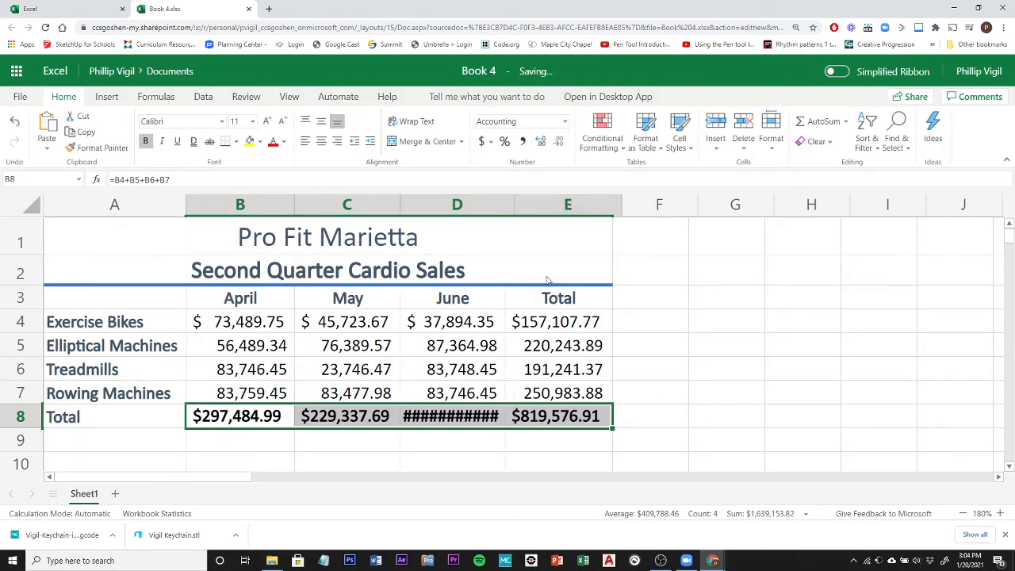
{"action": "left_click", "coordinate": [735, 401]}
{"action": "left_click", "coordinate": [727, 461]}
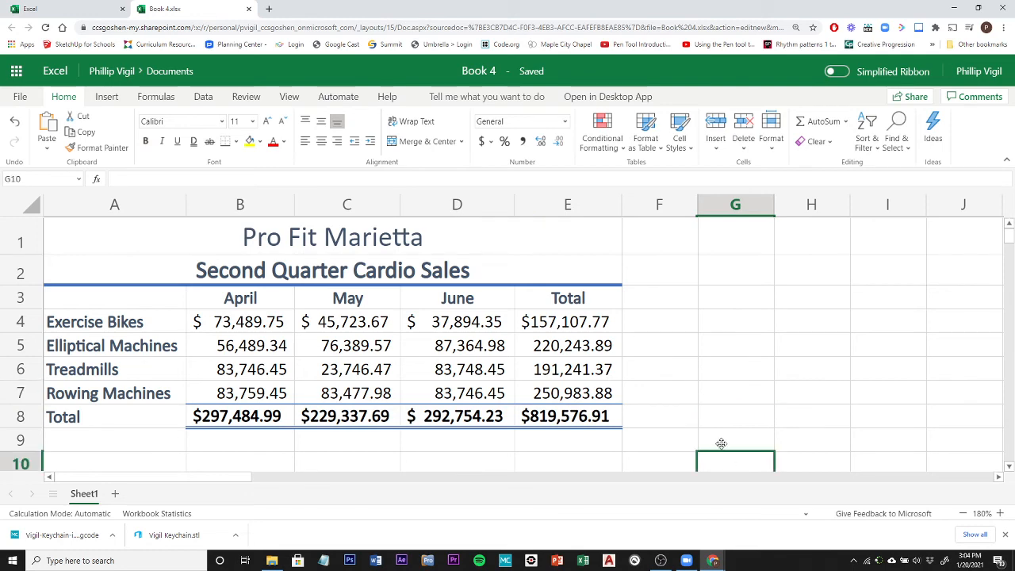
{"action": "scroll", "coordinate": [391, 356], "scroll_direction": "down", "scroll_amount": 2}
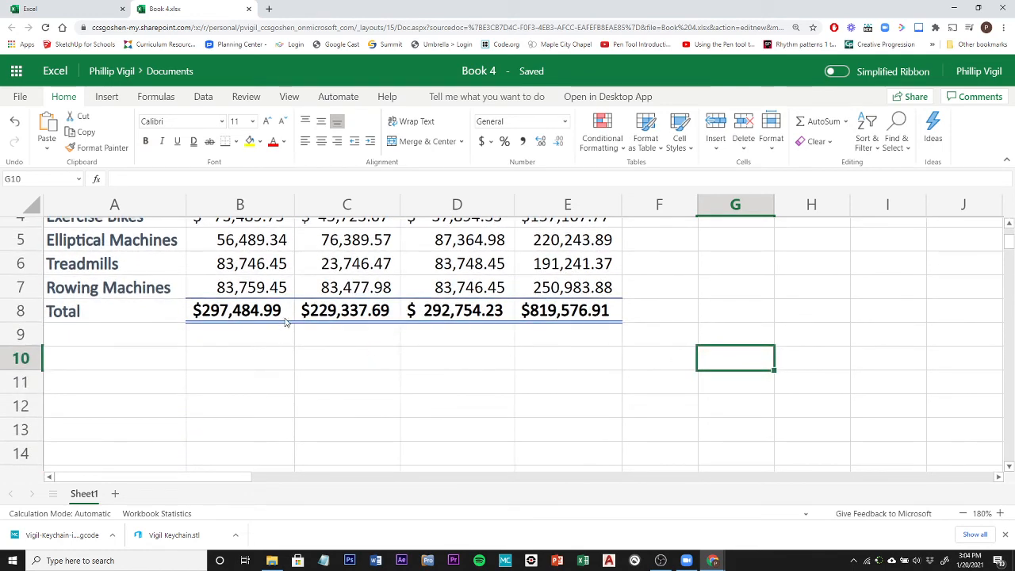
{"action": "scroll", "coordinate": [436, 391], "scroll_direction": "up", "scroll_amount": 2}
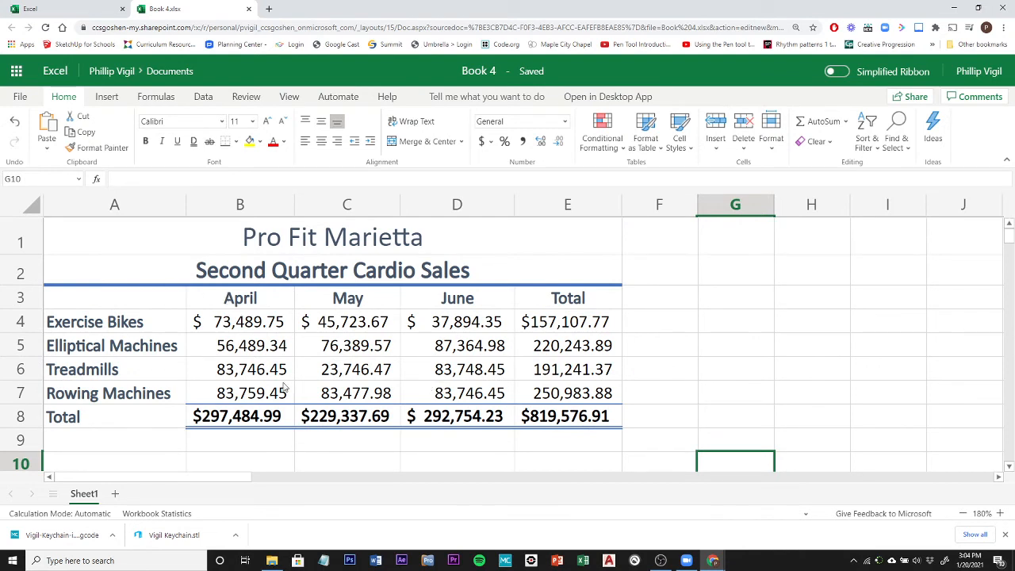
Insert a 2-D Clustered Column chart from the monthly sales data in A3:D7, leaving out the totals.
{"action": "left_click", "coordinate": [235, 325]}
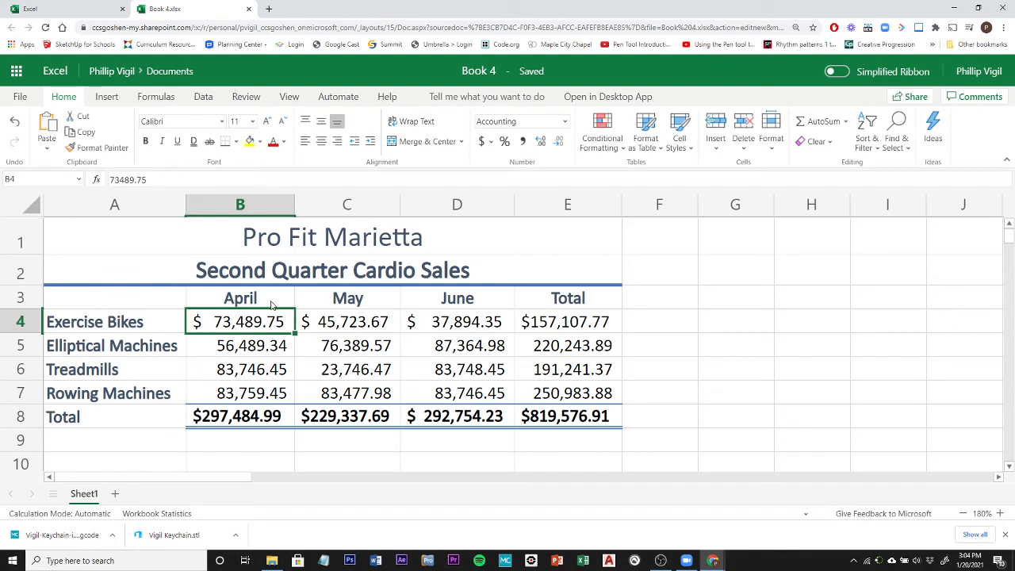
{"action": "left_click", "coordinate": [130, 306]}
{"action": "left_click_drag", "start_coordinate": [130, 306], "coordinate": [476, 298]}
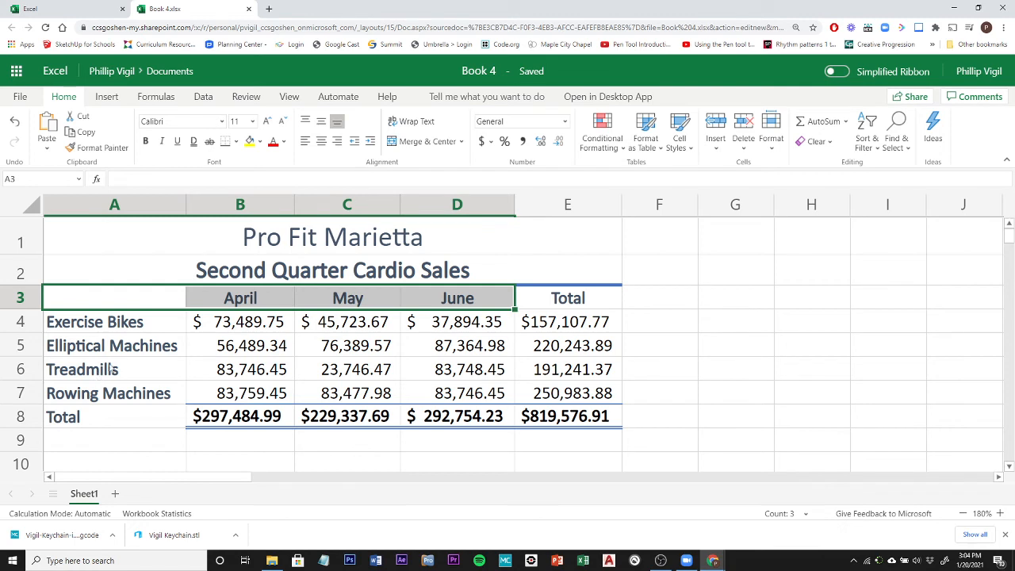
{"action": "left_click_drag", "start_coordinate": [142, 307], "coordinate": [172, 308]}
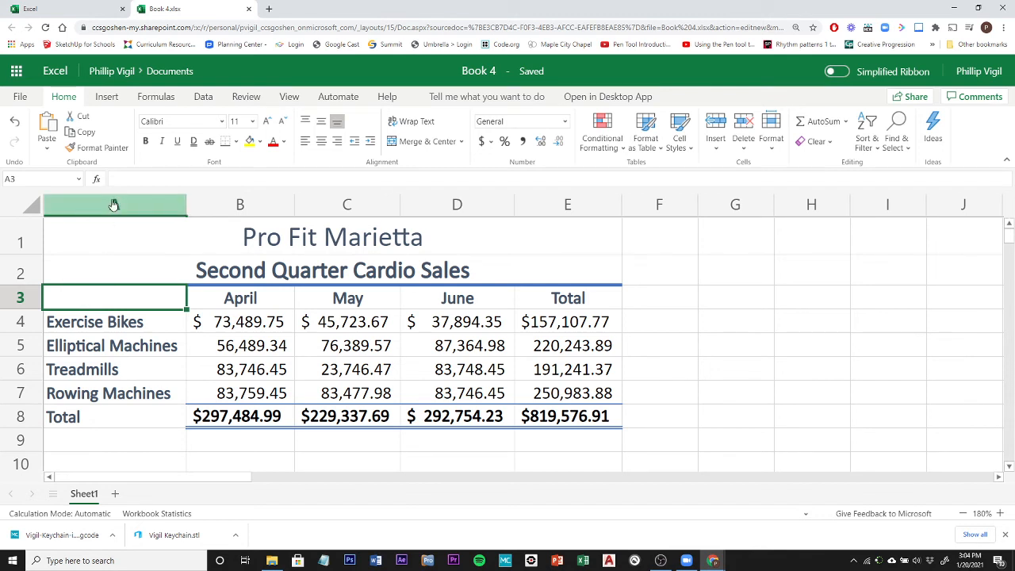
{"action": "left_click_drag", "start_coordinate": [100, 307], "coordinate": [463, 395]}
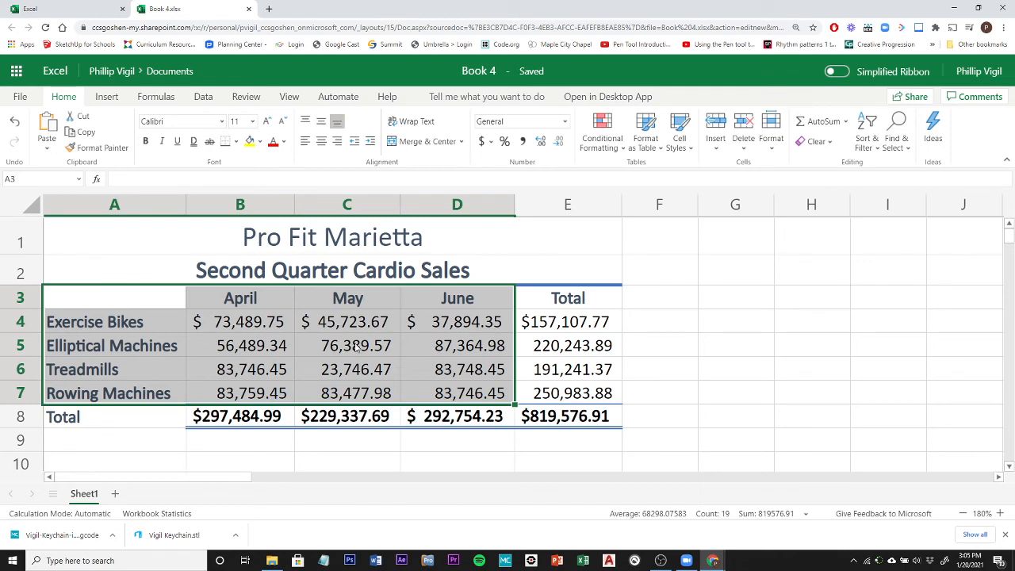
{"action": "left_click", "coordinate": [107, 97]}
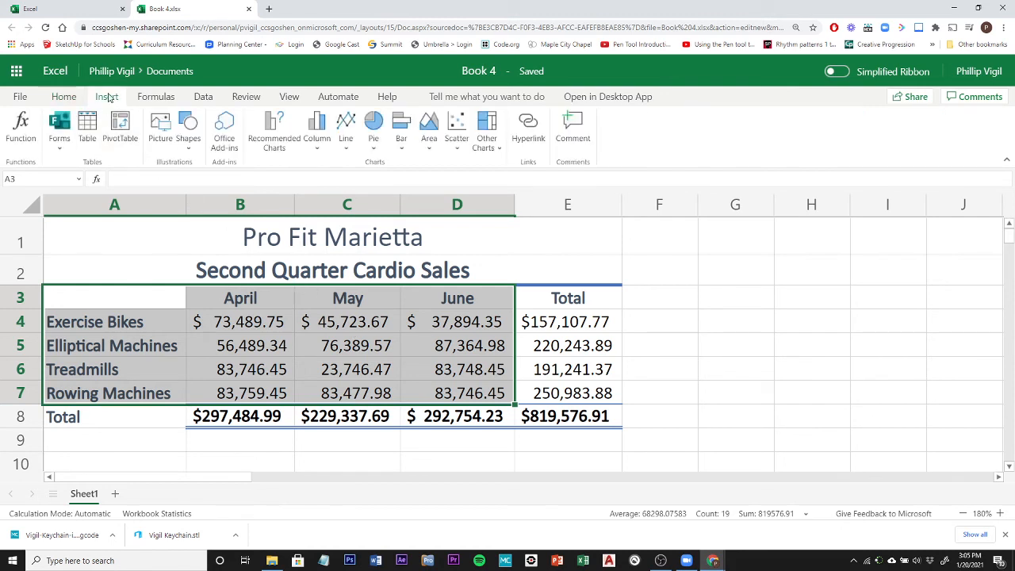
{"action": "left_click", "coordinate": [319, 141]}
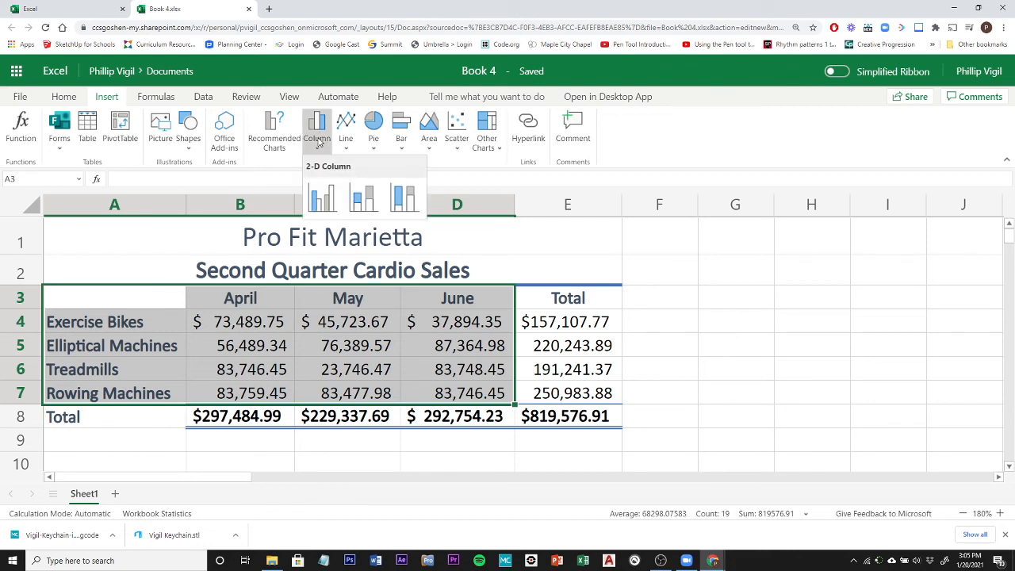
{"action": "left_click", "coordinate": [323, 200]}
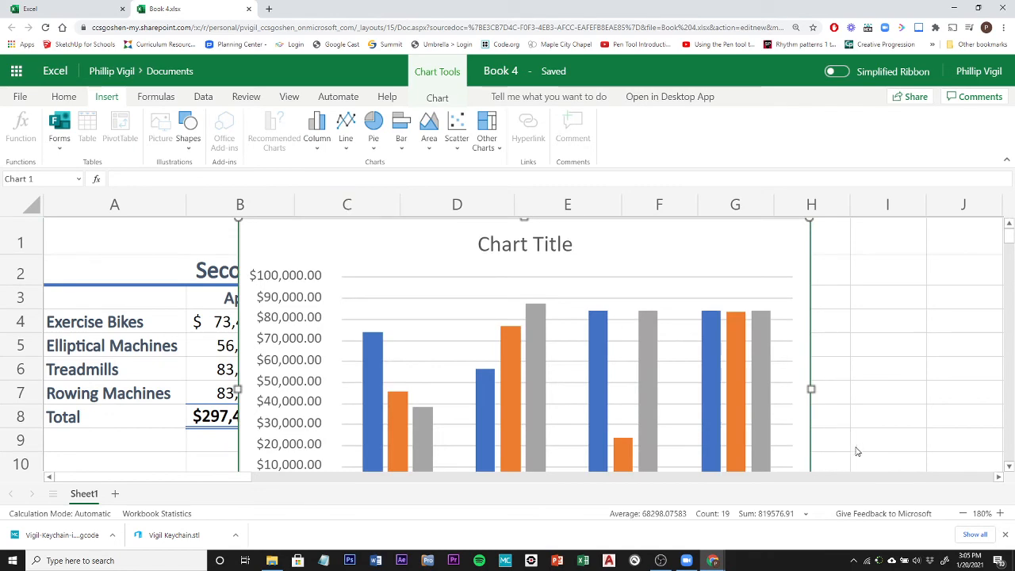
Move the new column chart slightly left and down so it sits just below the Pro Fit Marietta title.
{"action": "left_click", "coordinate": [963, 514]}
{"action": "left_click", "coordinate": [963, 514]}
{"action": "left_click", "coordinate": [964, 514]}
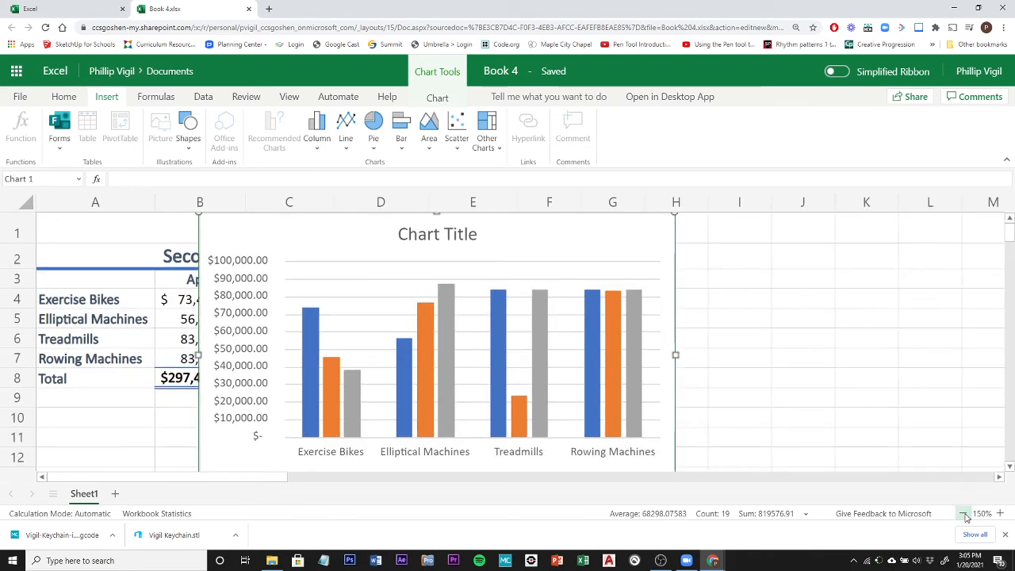
{"action": "left_click", "coordinate": [963, 513]}
{"action": "left_click", "coordinate": [963, 514]}
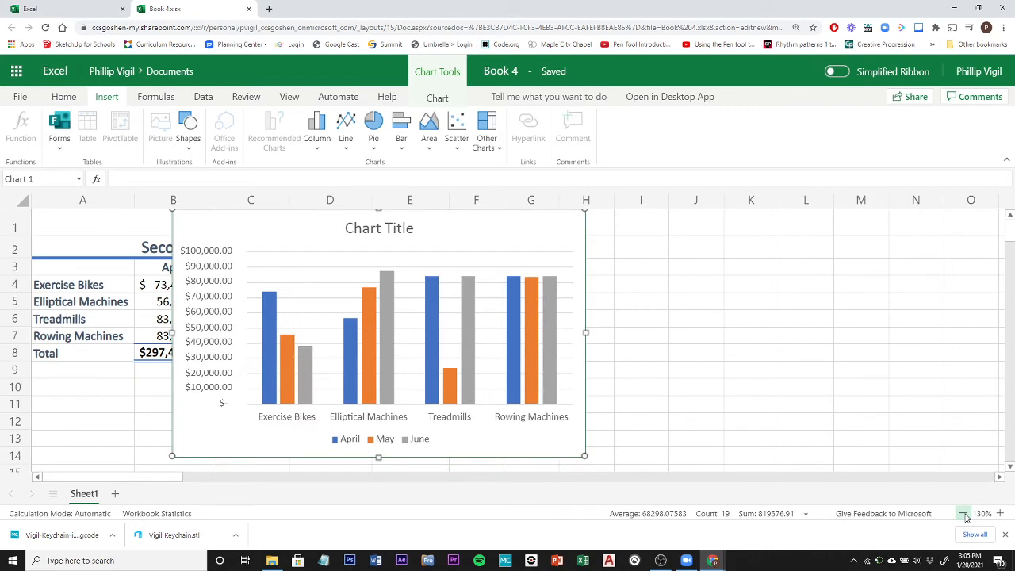
{"action": "left_click", "coordinate": [964, 513]}
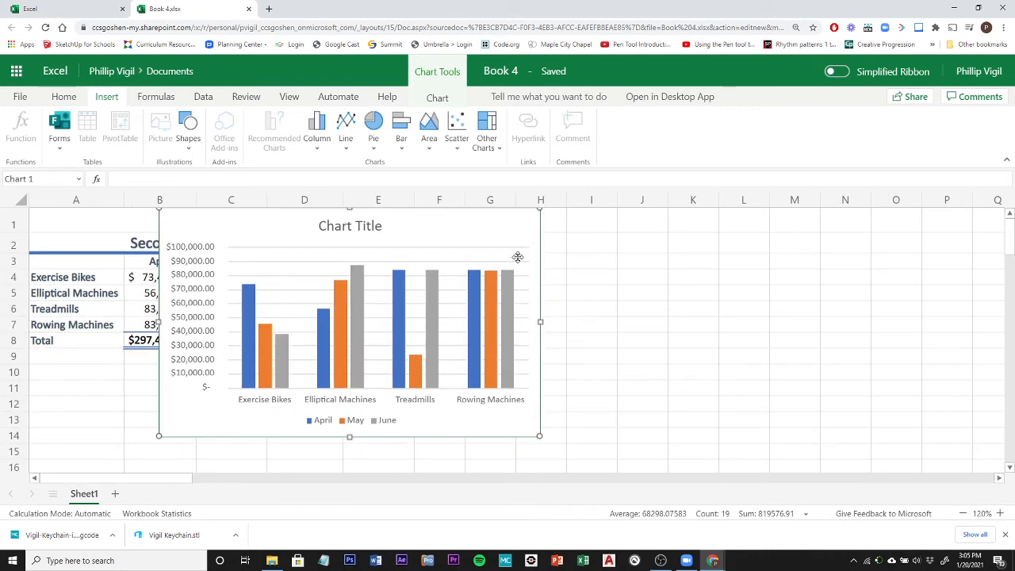
{"action": "left_click_drag", "start_coordinate": [451, 224], "coordinate": [403, 251]}
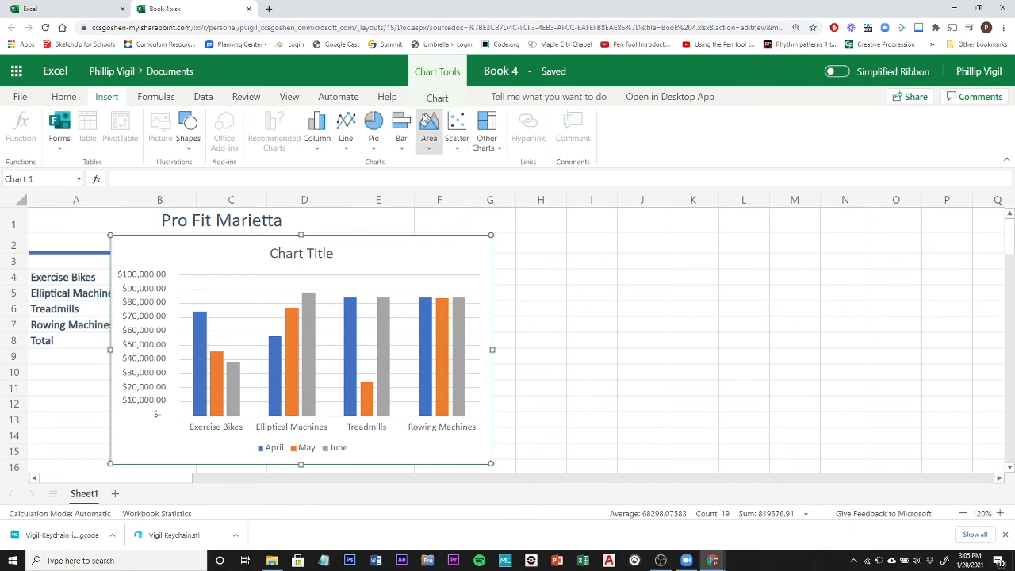
Title the chart "Second Quarter Cardio Sales" and switch its rows and columns so the months form the horizontal axis.
{"action": "left_click", "coordinate": [437, 98]}
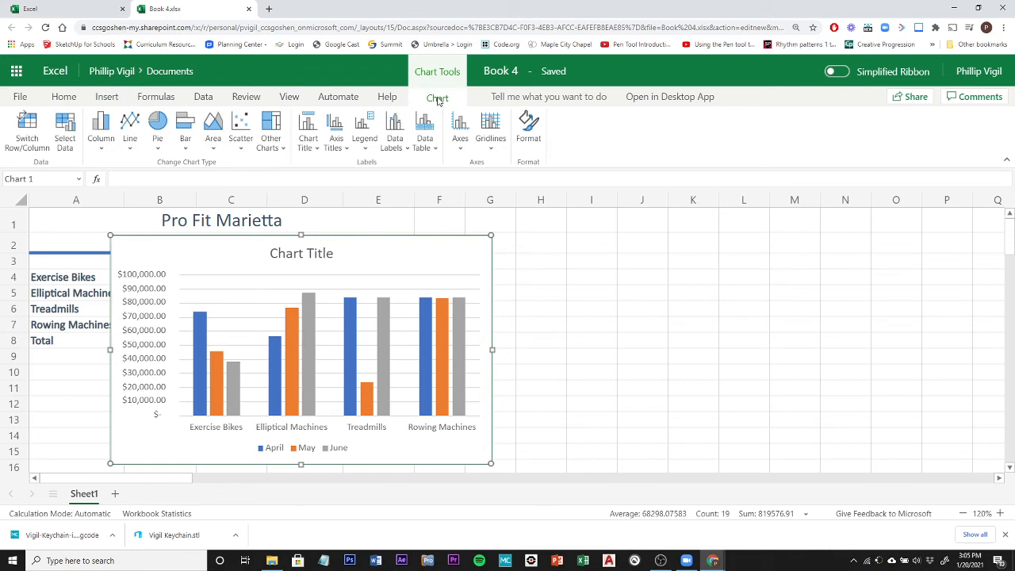
{"action": "left_click", "coordinate": [314, 149]}
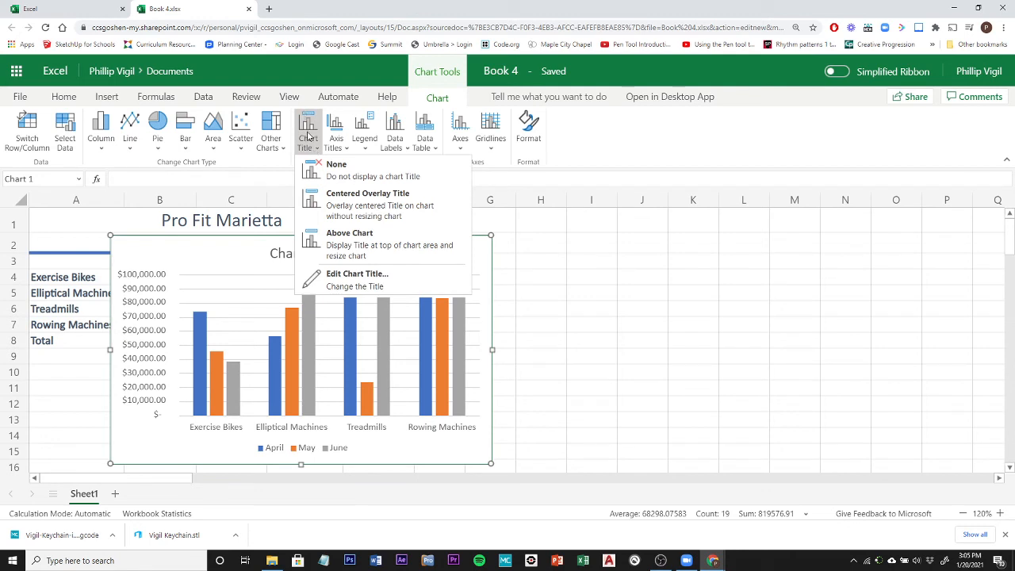
{"action": "left_click", "coordinate": [356, 277]}
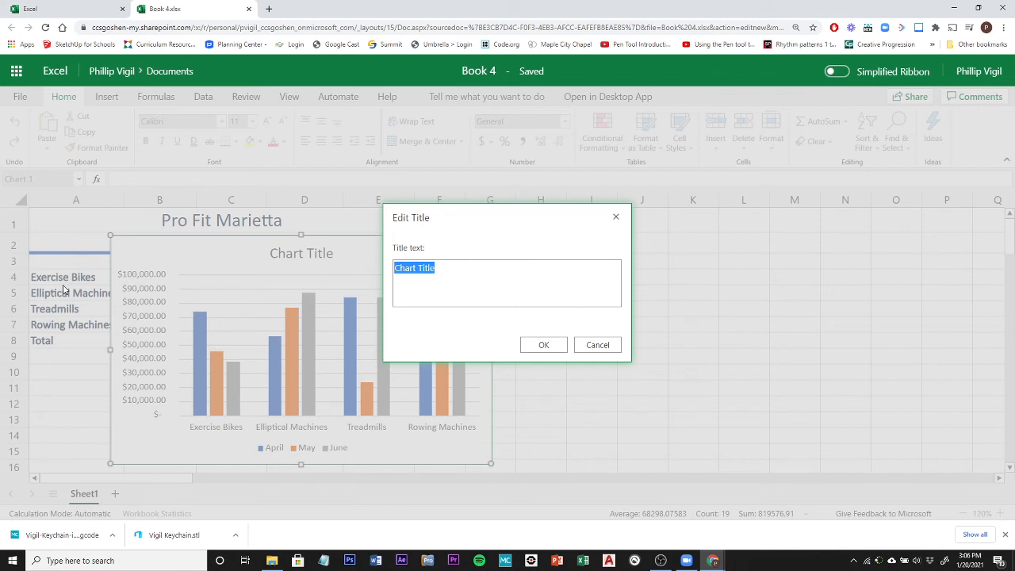
{"action": "type", "text": "Second Quarter Cardio Sales"}
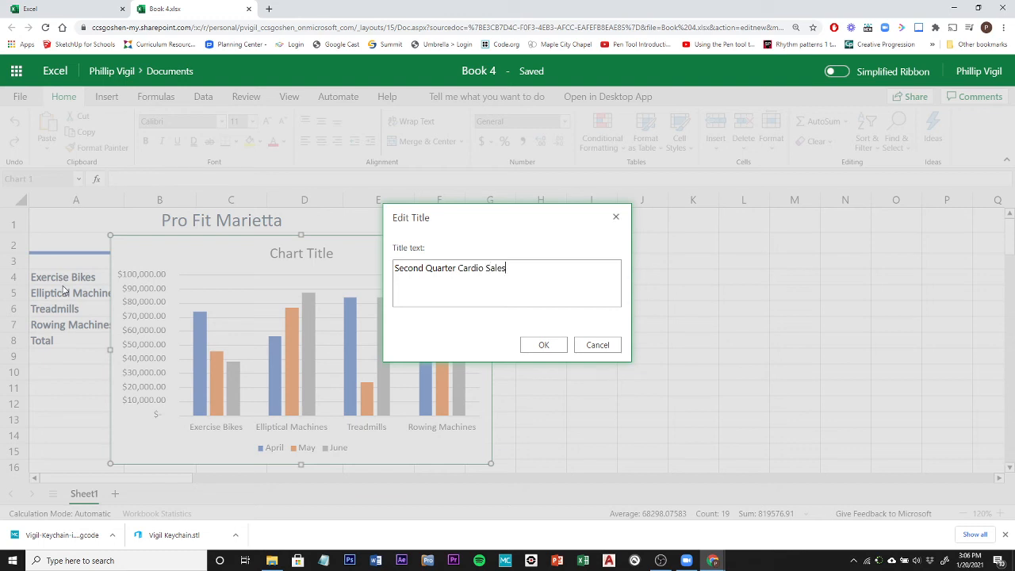
{"action": "left_click", "coordinate": [557, 347]}
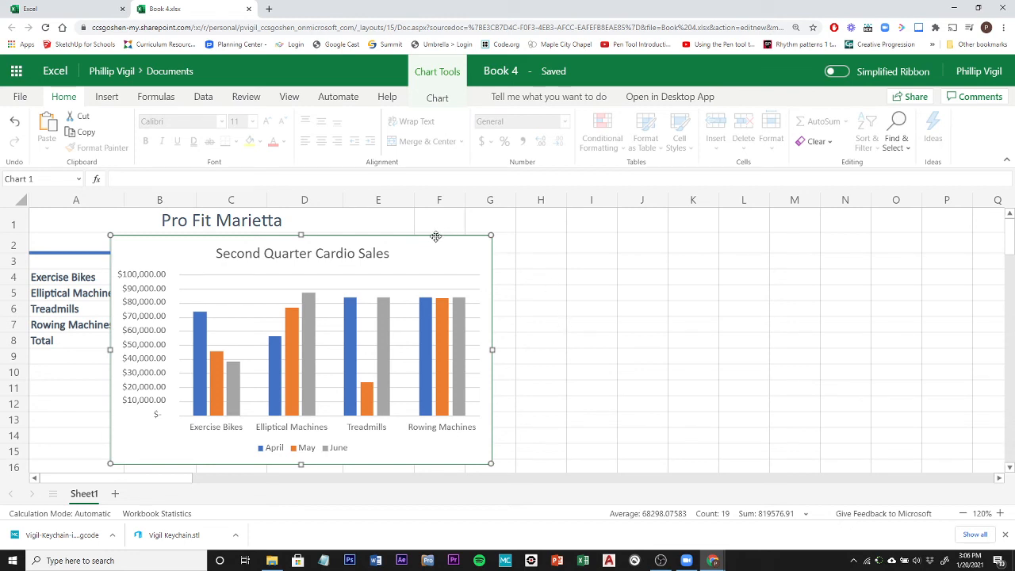
{"action": "left_click", "coordinate": [437, 99]}
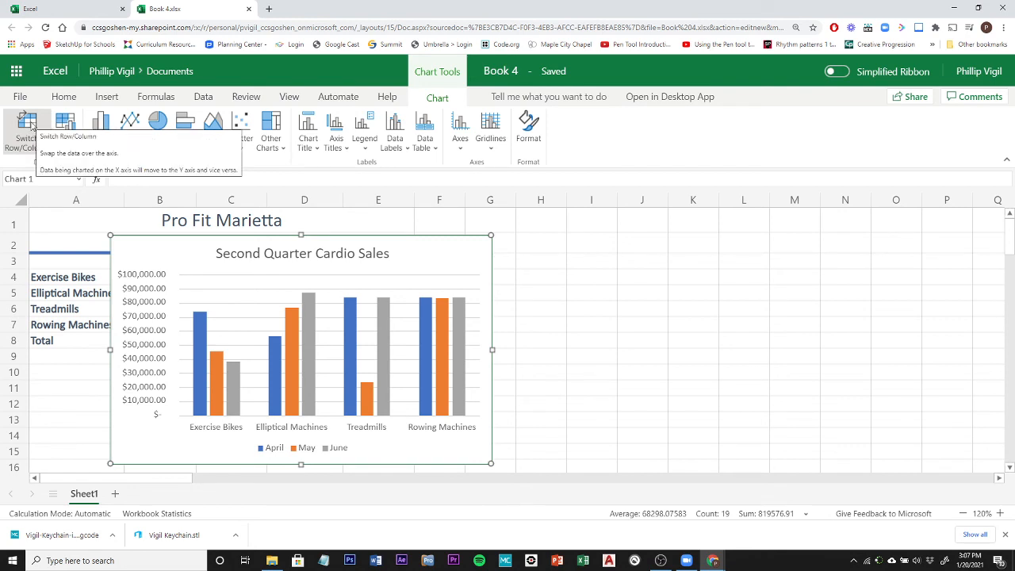
{"action": "left_click", "coordinate": [30, 127]}
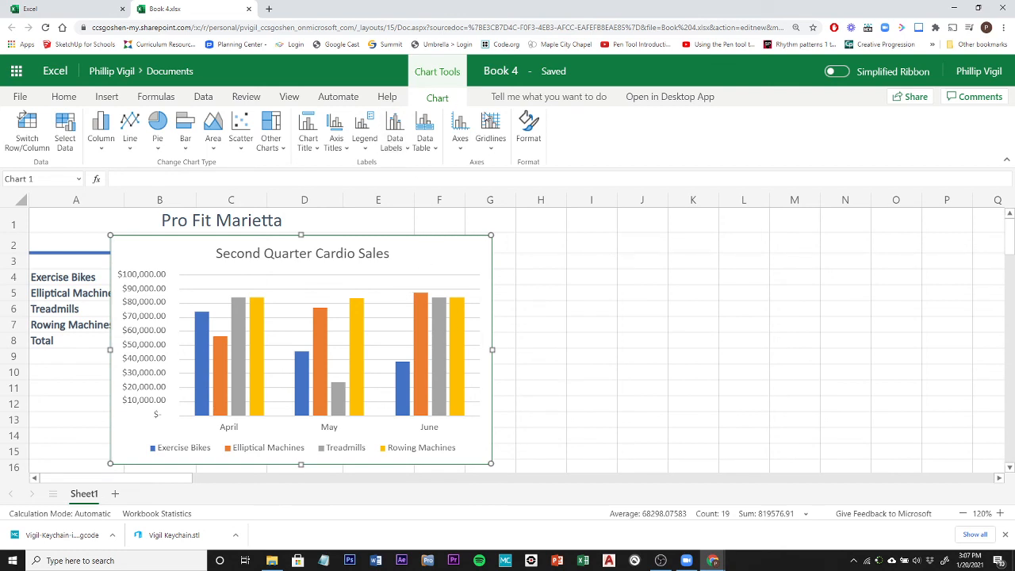
Examine the chart's formatting options for the chart title and the legend.
{"action": "left_click", "coordinate": [536, 129]}
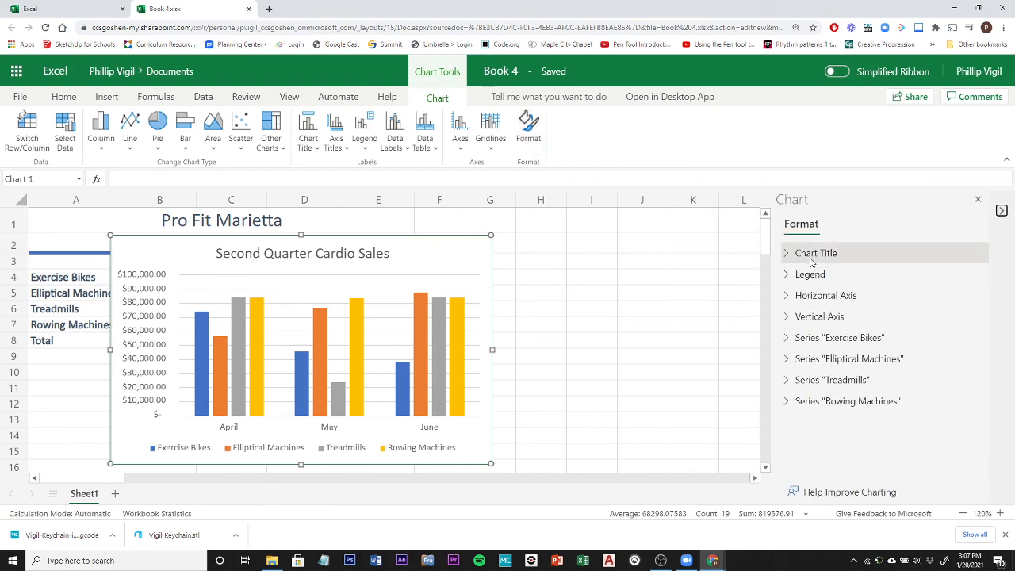
{"action": "left_click", "coordinate": [787, 255]}
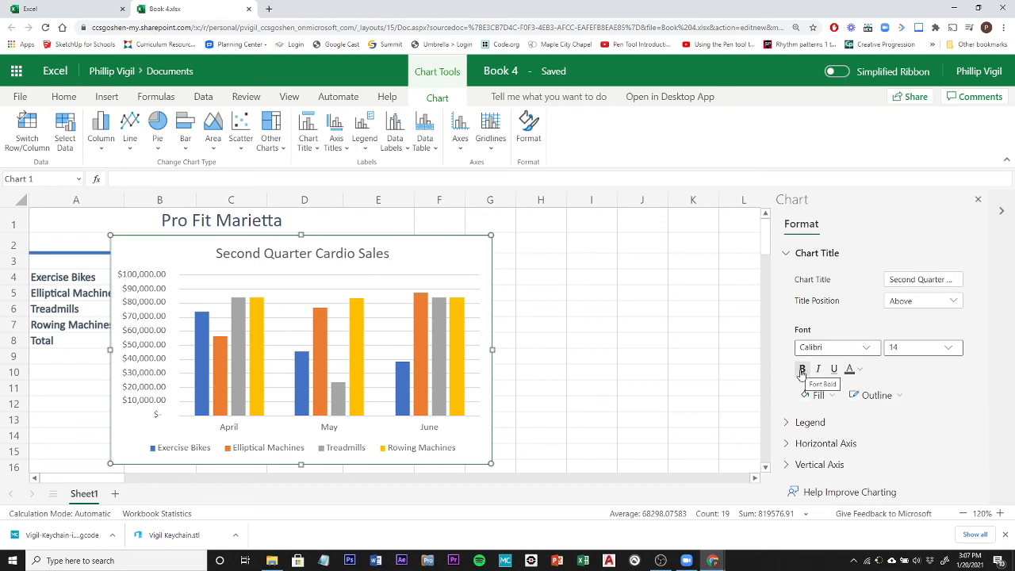
{"action": "scroll", "coordinate": [801, 373], "scroll_direction": "down", "scroll_amount": 2}
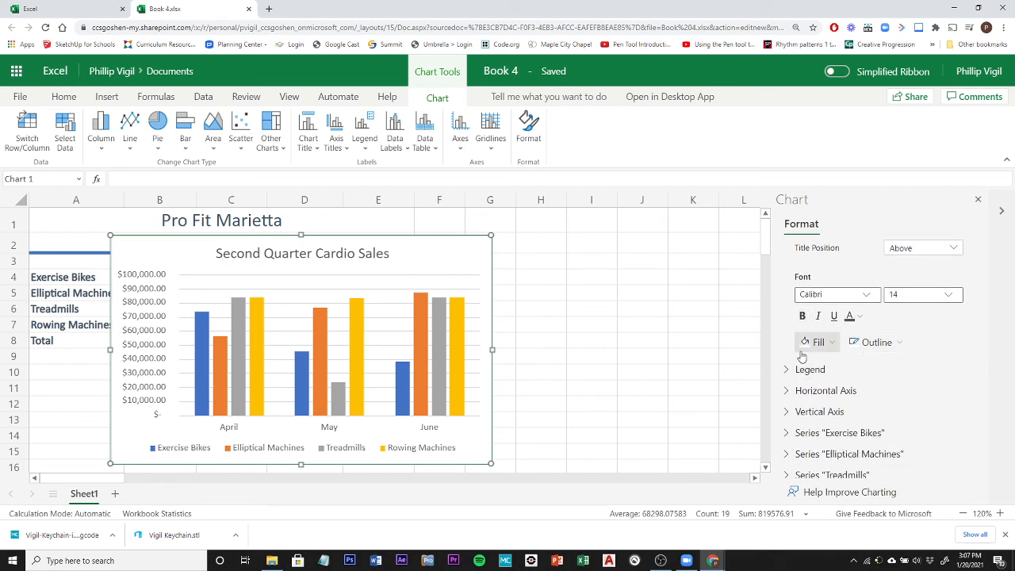
{"action": "scroll", "coordinate": [797, 351], "scroll_direction": "down", "scroll_amount": 1}
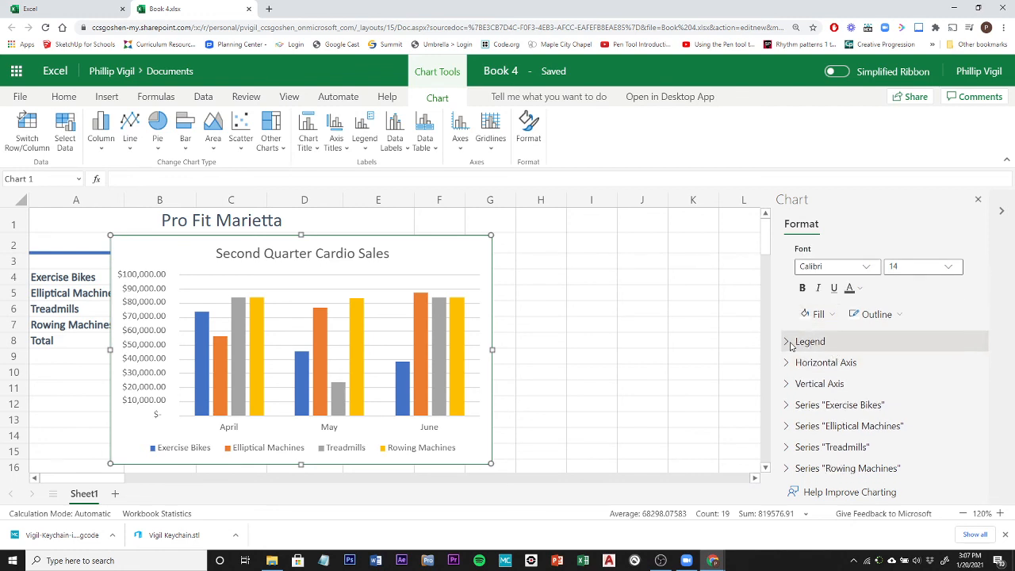
{"action": "left_click", "coordinate": [790, 342]}
{"action": "scroll", "coordinate": [830, 346], "scroll_direction": "down", "scroll_amount": 3}
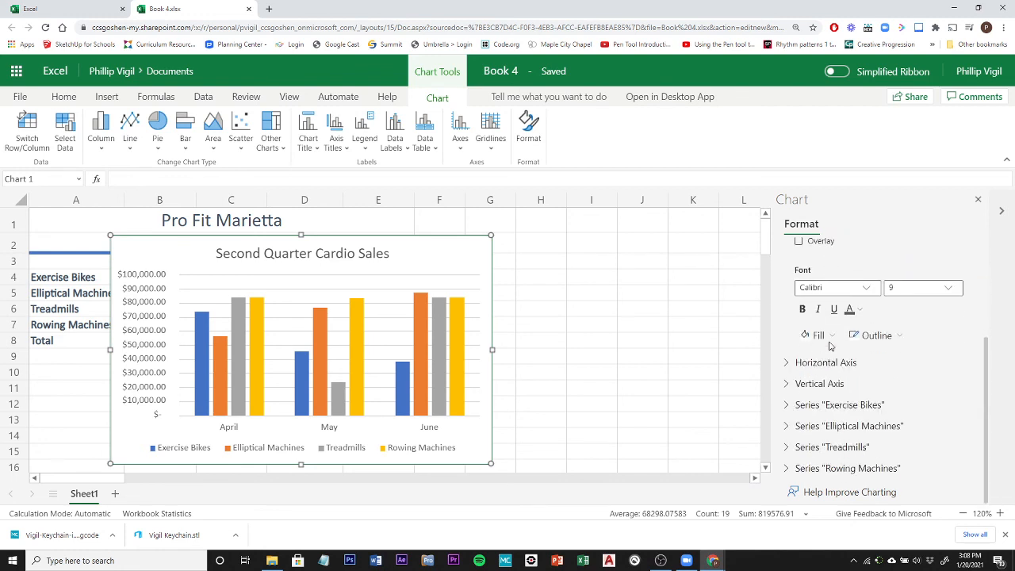
{"action": "left_click", "coordinate": [788, 363]}
{"action": "left_click", "coordinate": [788, 362]}
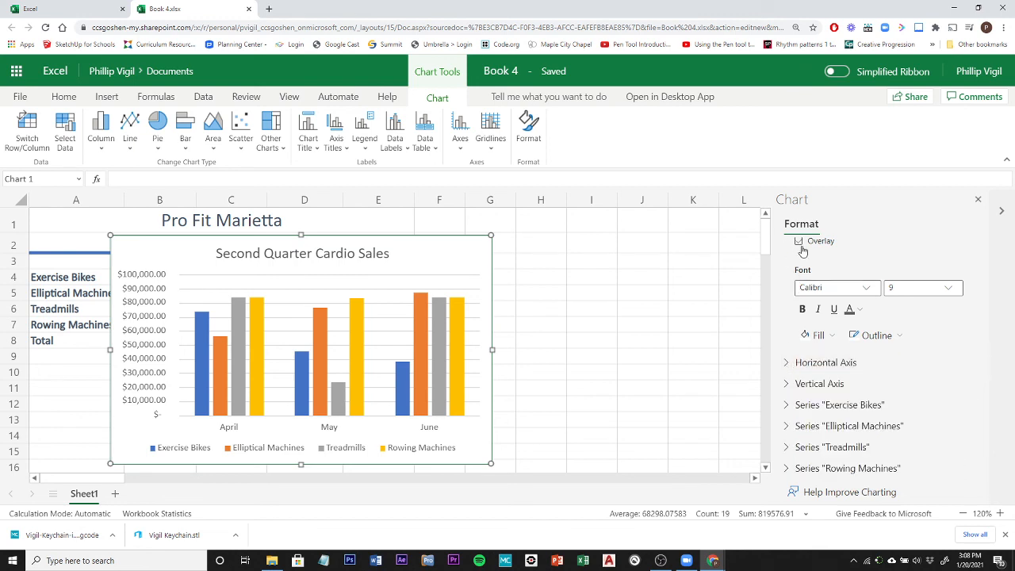
{"action": "scroll", "coordinate": [793, 245], "scroll_direction": "up", "scroll_amount": 2}
{"action": "left_click", "coordinate": [785, 354]}
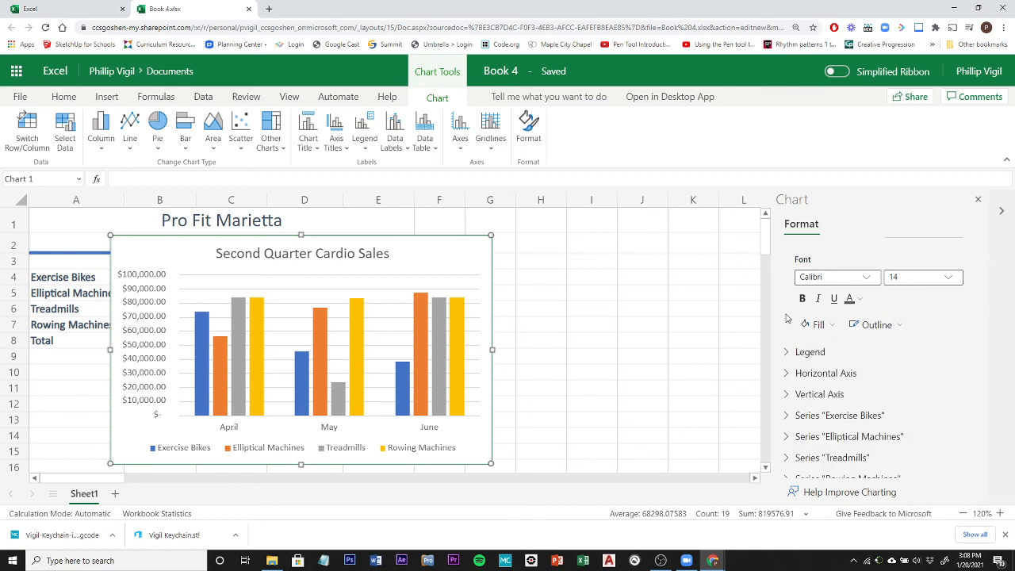
{"action": "scroll", "coordinate": [787, 359], "scroll_direction": "up", "scroll_amount": 2}
{"action": "left_click", "coordinate": [787, 253]}
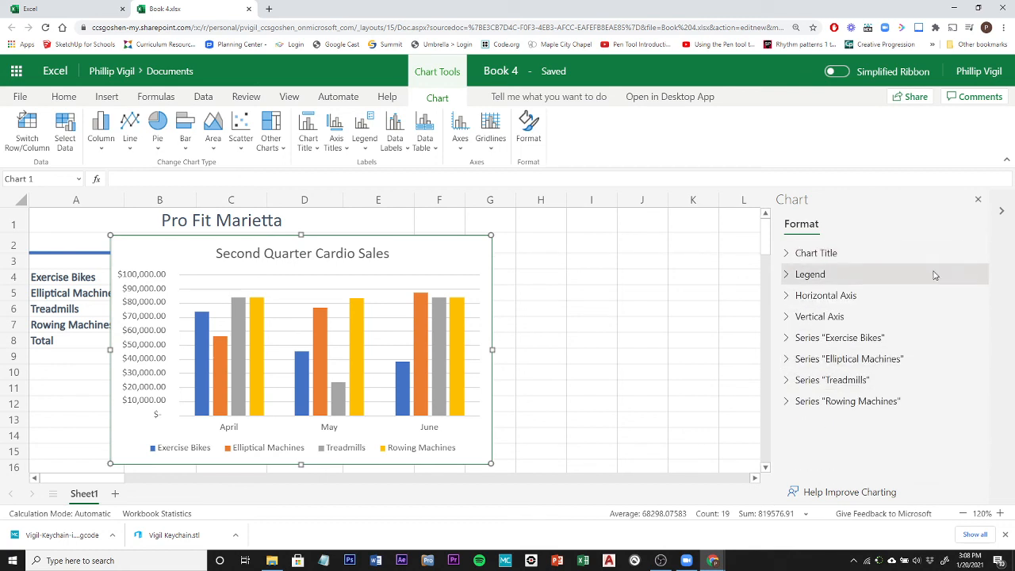
{"action": "left_click", "coordinate": [979, 199]}
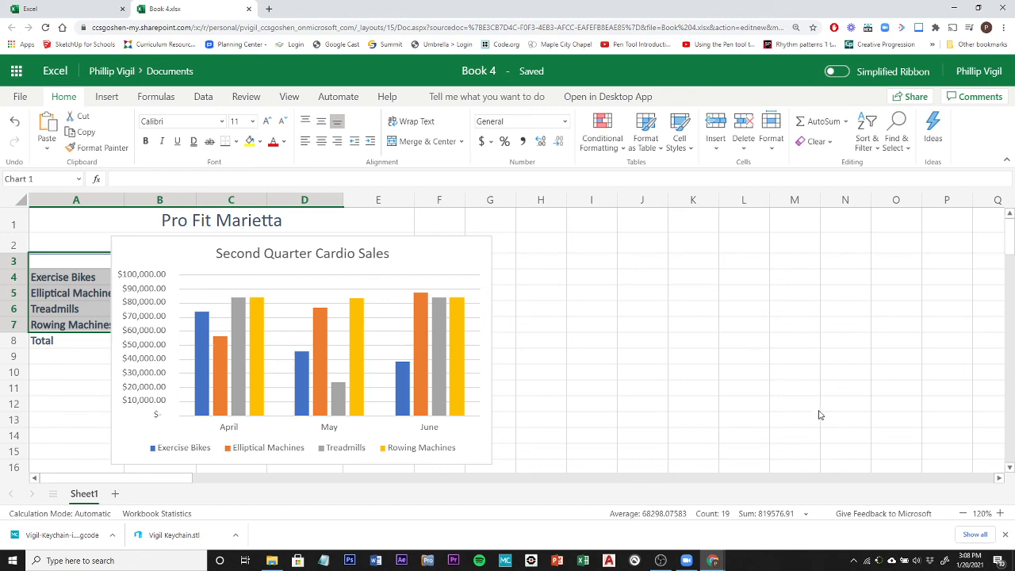
Move the chart below the sales table so it starts at row 10 and spans columns A to E.
{"action": "left_click", "coordinate": [963, 513]}
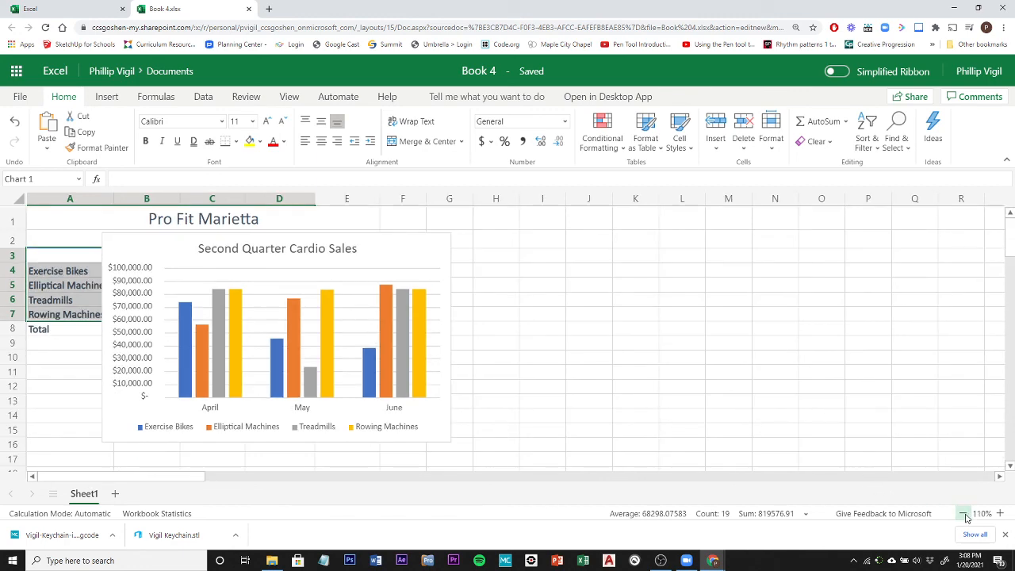
{"action": "left_click", "coordinate": [963, 513]}
{"action": "left_click", "coordinate": [963, 514]}
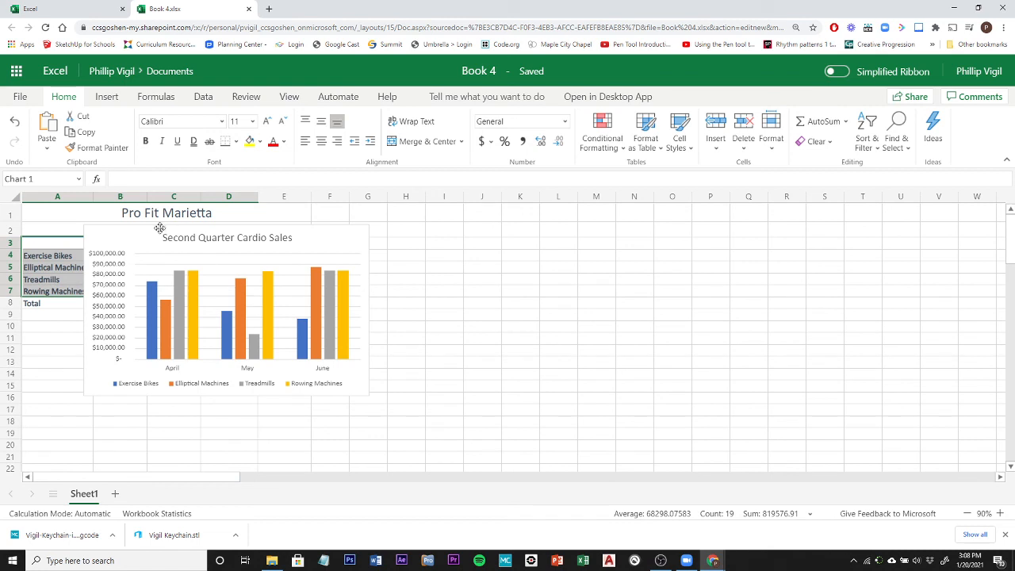
{"action": "left_click_drag", "start_coordinate": [154, 229], "coordinate": [93, 327]}
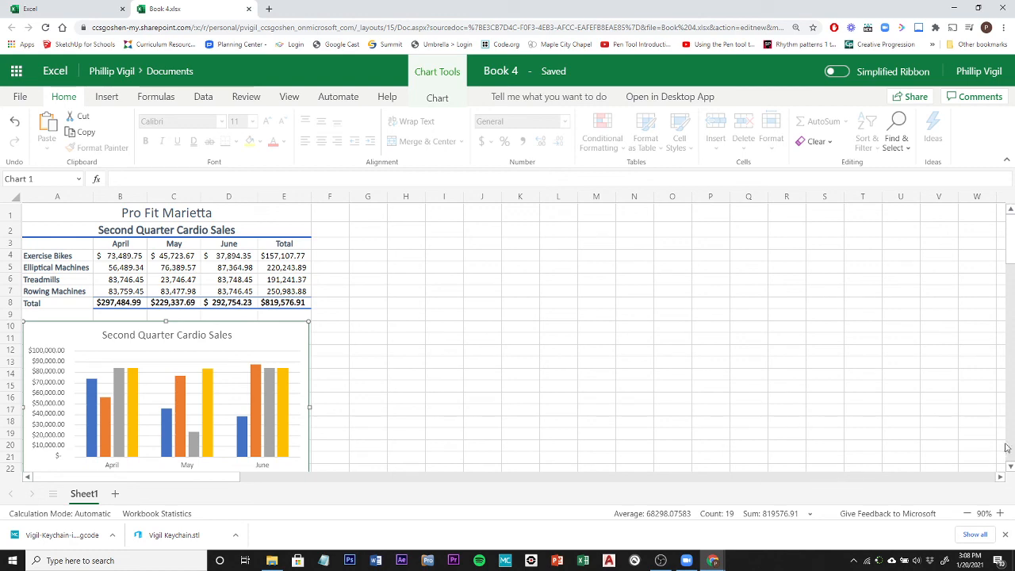
{"action": "left_click", "coordinate": [968, 514]}
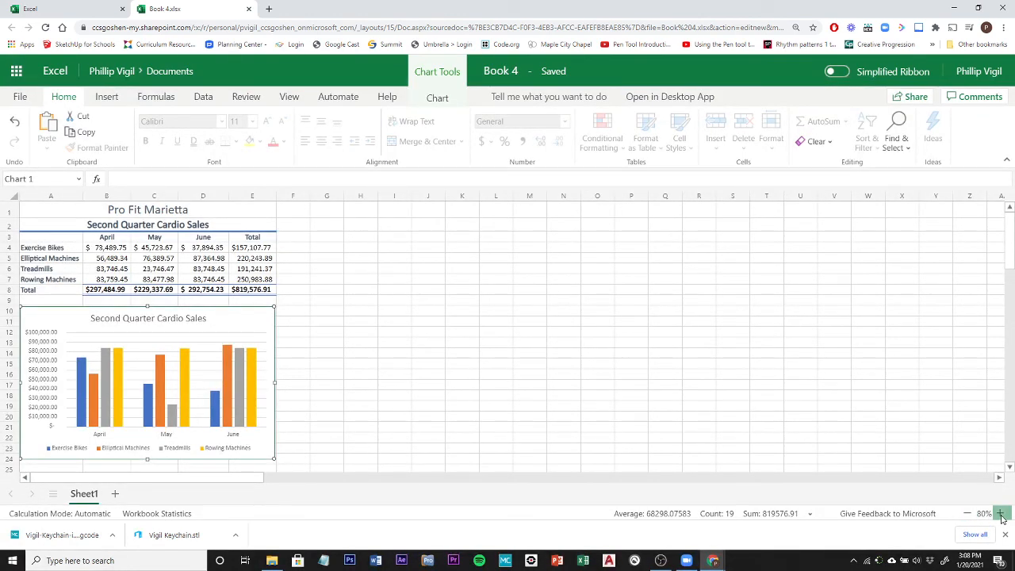
{"action": "left_click", "coordinate": [999, 514]}
{"action": "left_click", "coordinate": [1000, 513]}
{"action": "left_click", "coordinate": [1000, 513]}
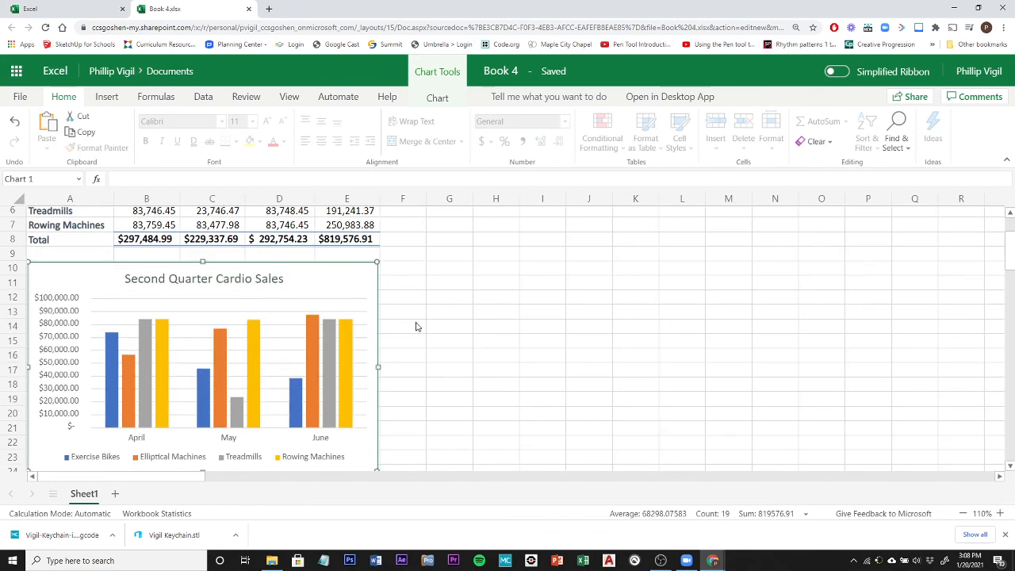
{"action": "scroll", "coordinate": [1012, 261], "scroll_direction": "up", "scroll_amount": 2}
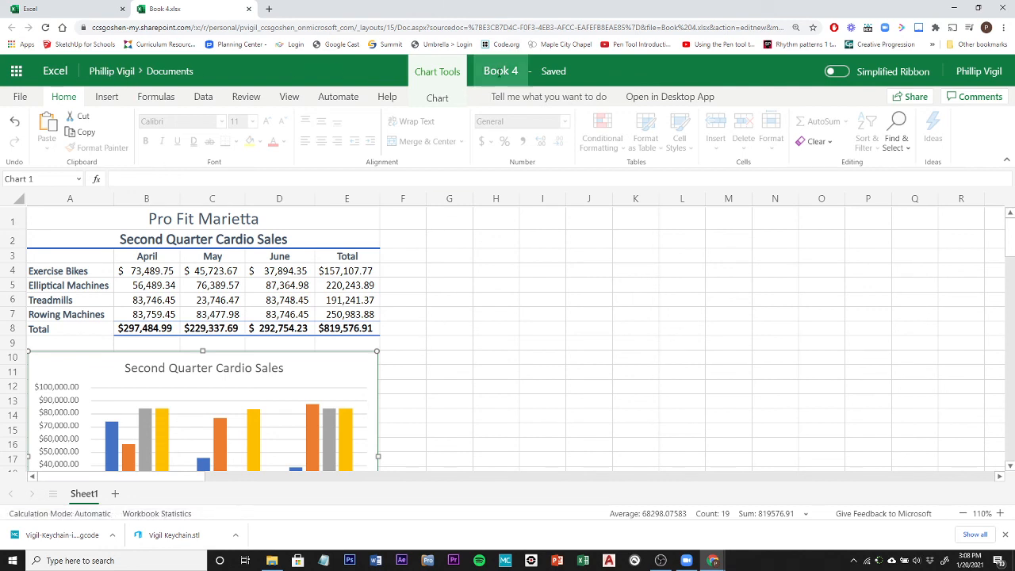
Rename the workbook with the author's last name followed by "1A Quarterly Sales2".
{"action": "left_click", "coordinate": [500, 71]}
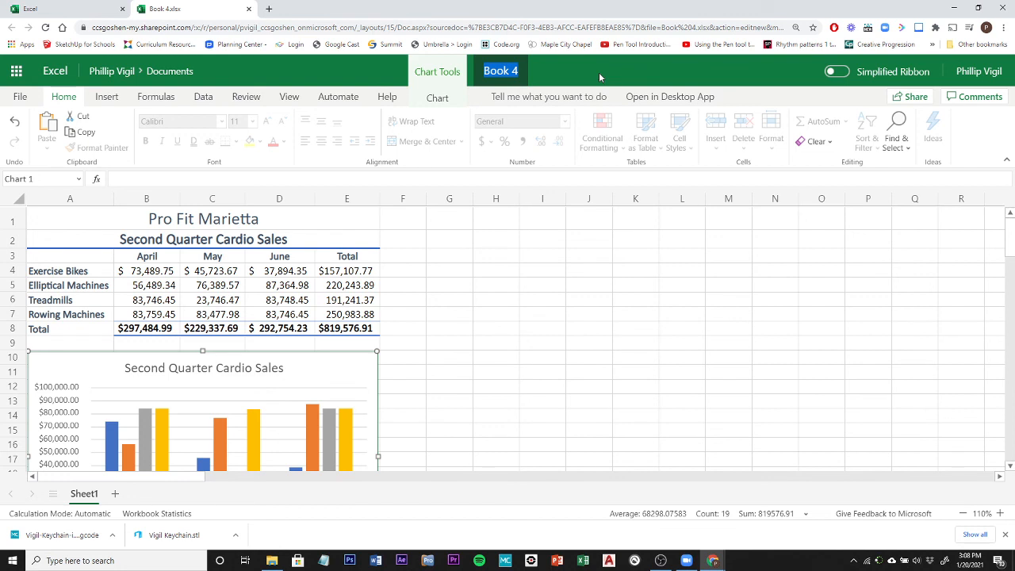
{"action": "type", "text": "Vigil"}
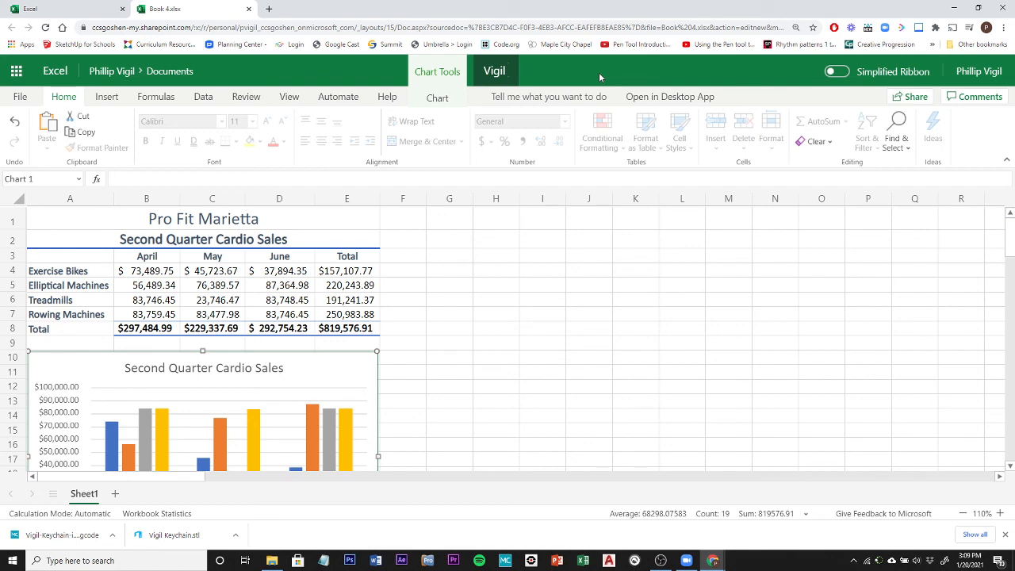
{"action": "type", "text": " 1A Quarter"}
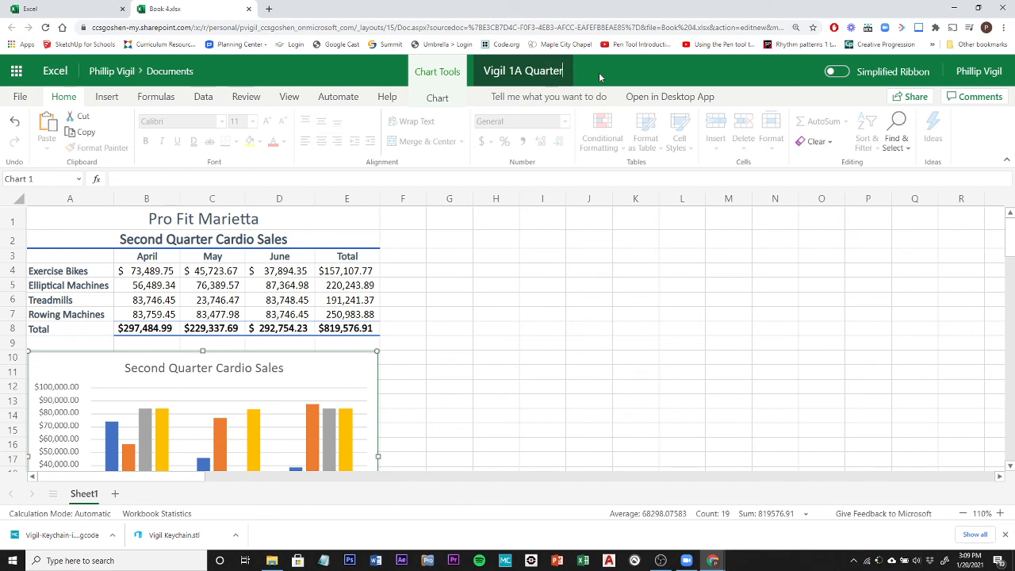
{"action": "type", "text": "ly Sales"}
{"action": "key", "text": "Return"}
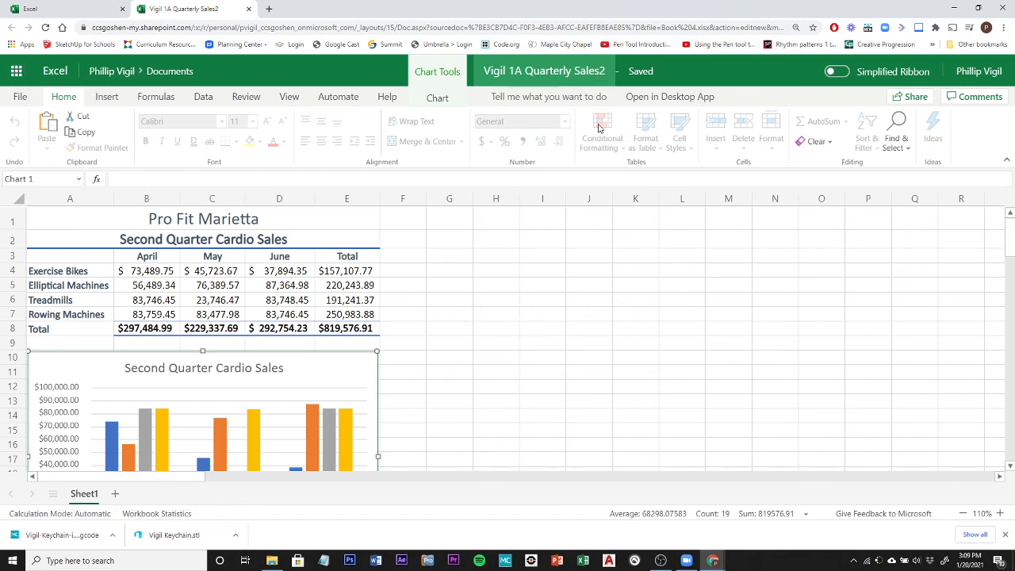
Start sharing a link to the workbook and enter the recipient's e-mail address.
{"action": "left_click", "coordinate": [915, 97]}
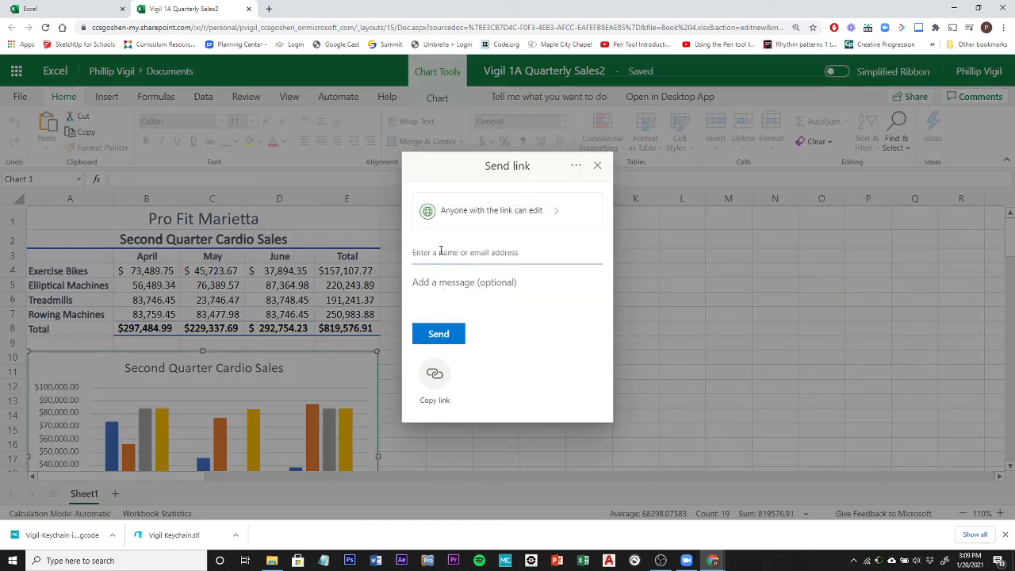
{"action": "left_click", "coordinate": [455, 254]}
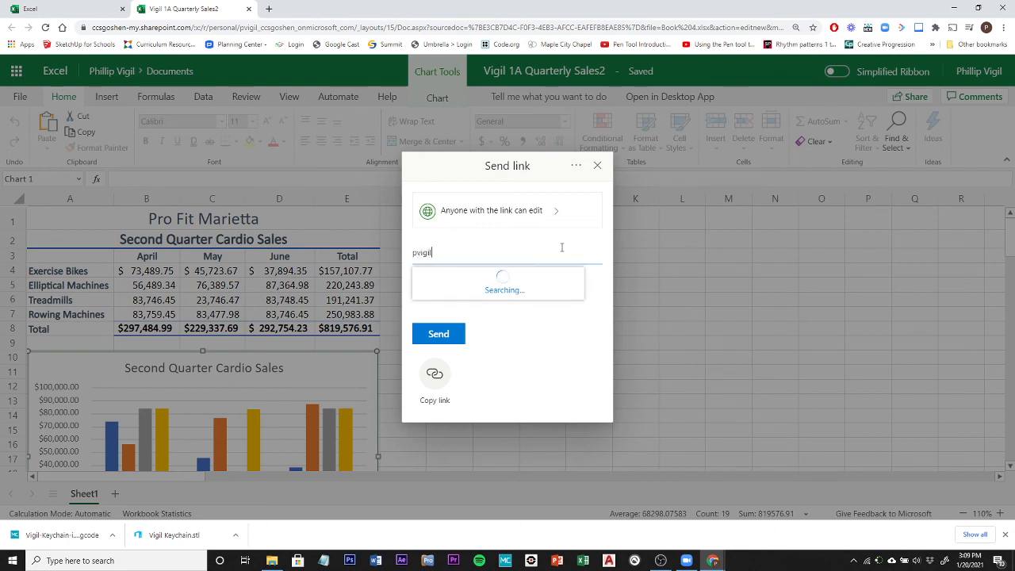
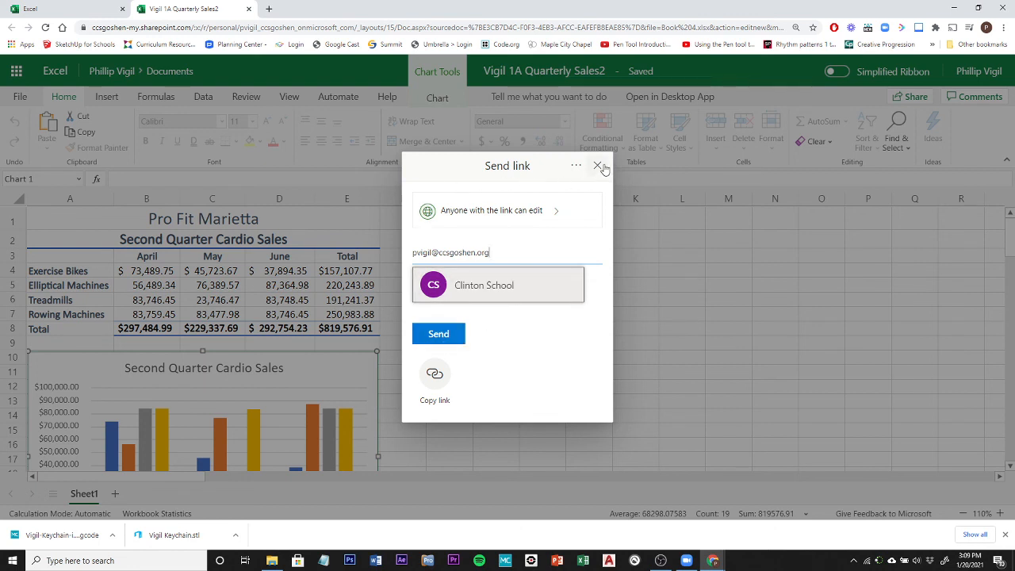
{"action": "left_click", "coordinate": [660, 561]}
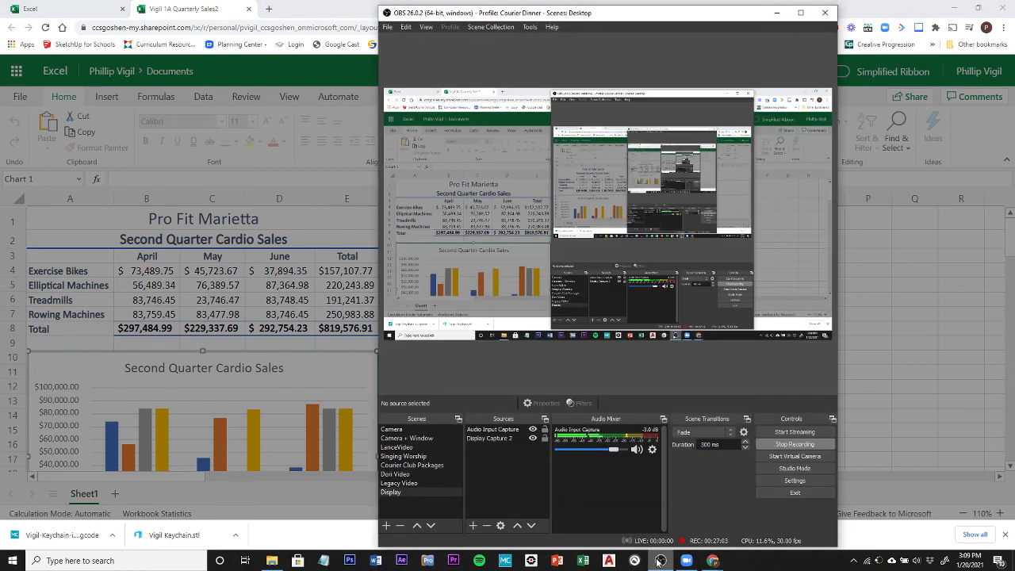